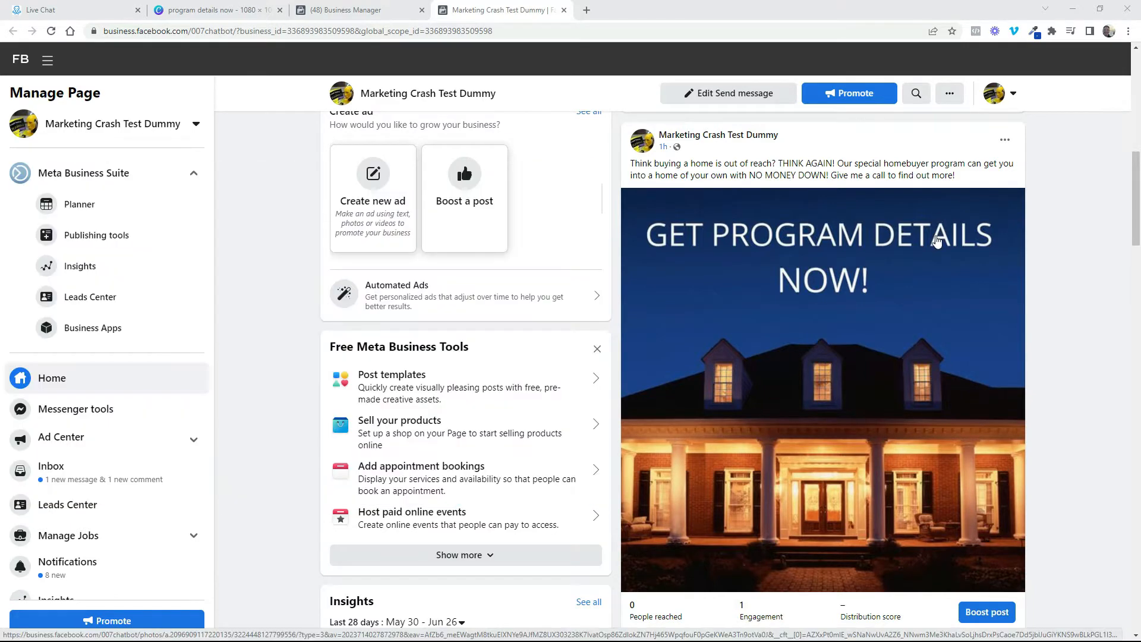
Edit the homebuyer program post, replacing "Give me a call to find out more!" with "click the link below to get program information!"
left_click(1005, 141)
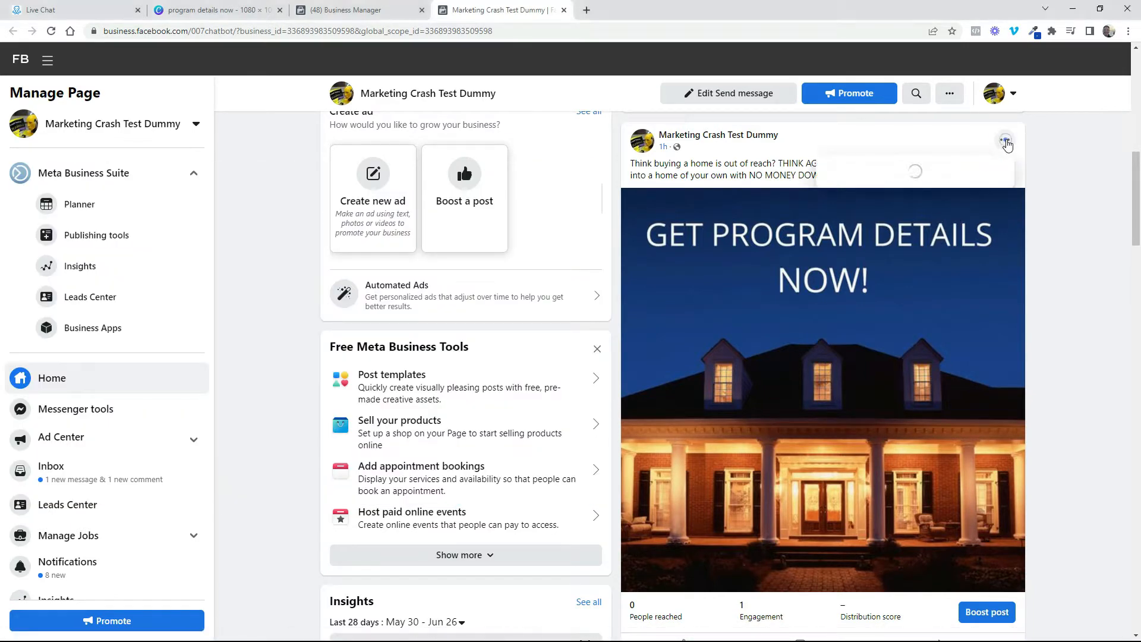
left_click(859, 212)
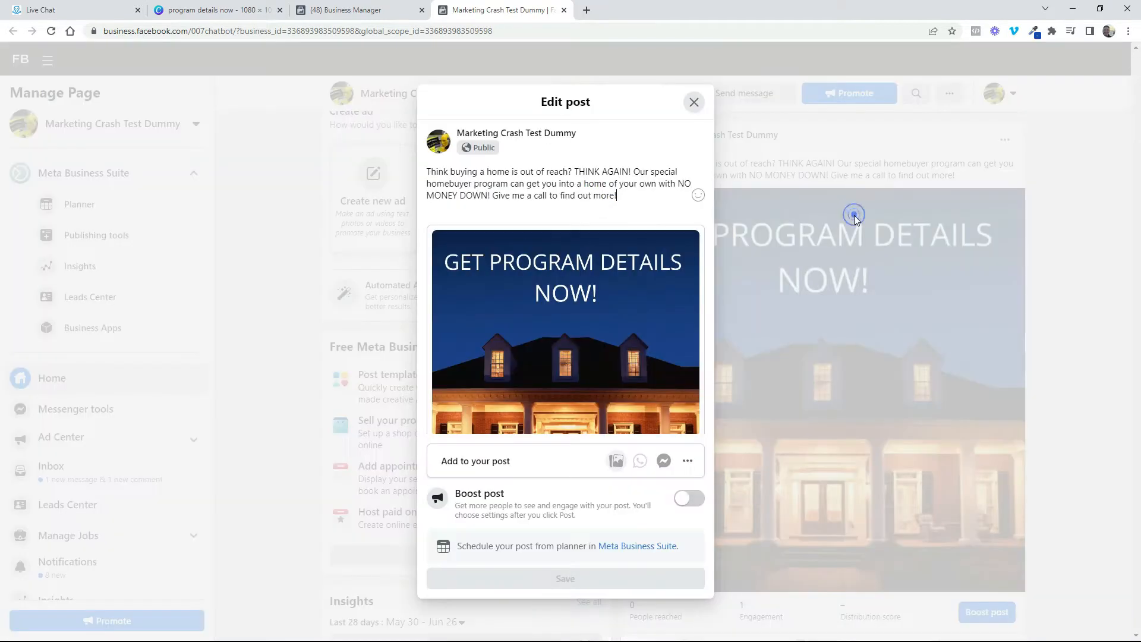
left_click(627, 194)
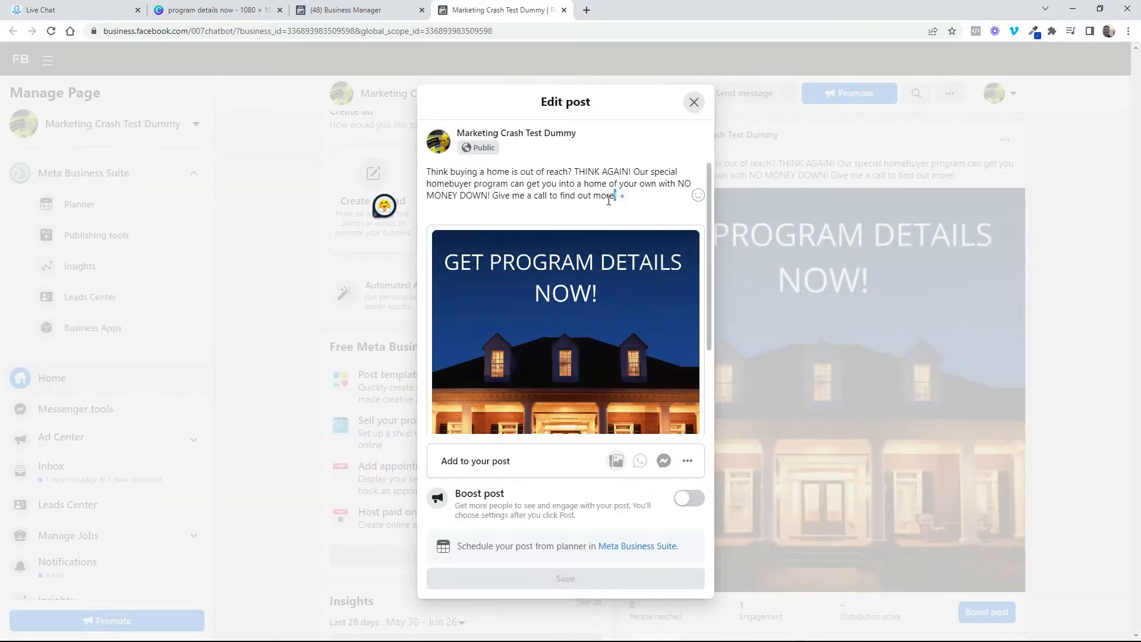
left_click_drag(624, 196, 495, 204)
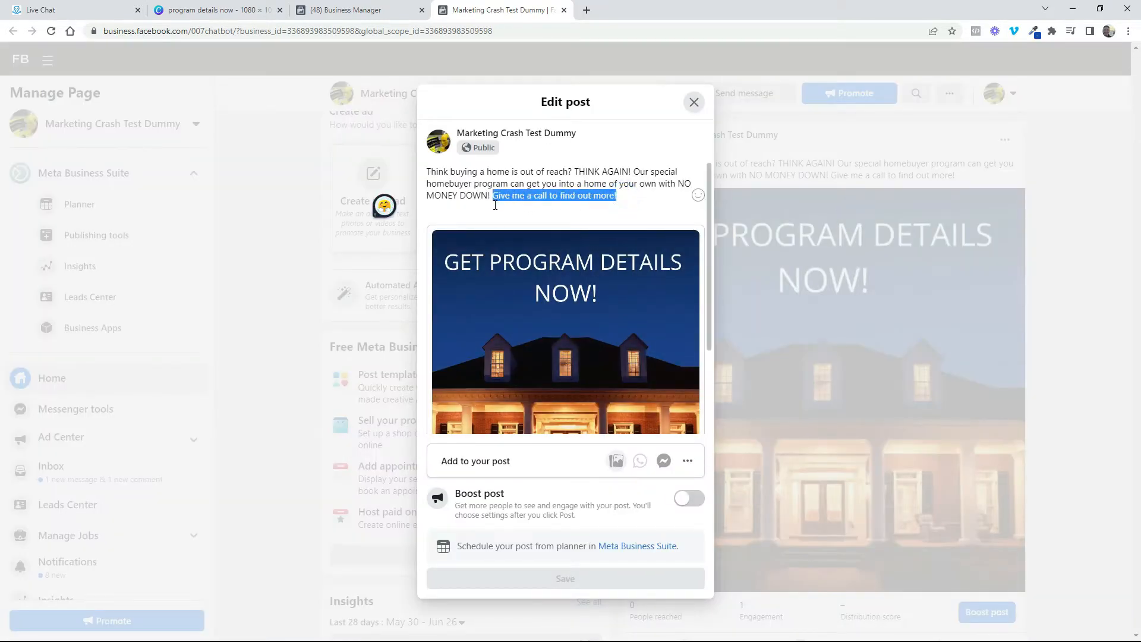
type("click the link below to get program information!")
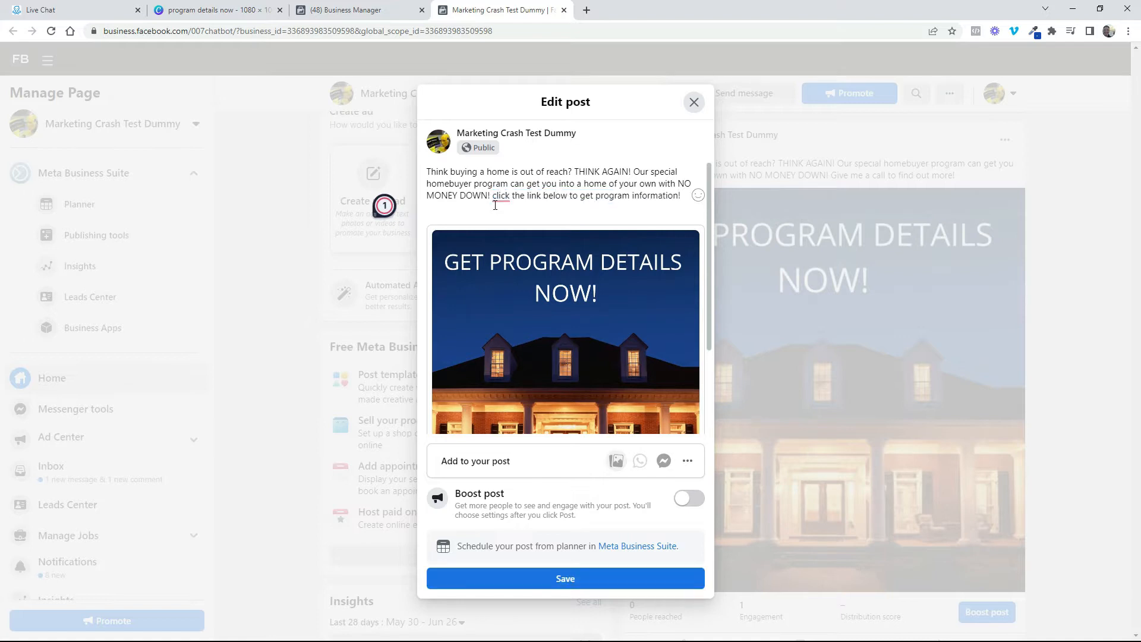
key("Return")
type("(the link opens in messenger")
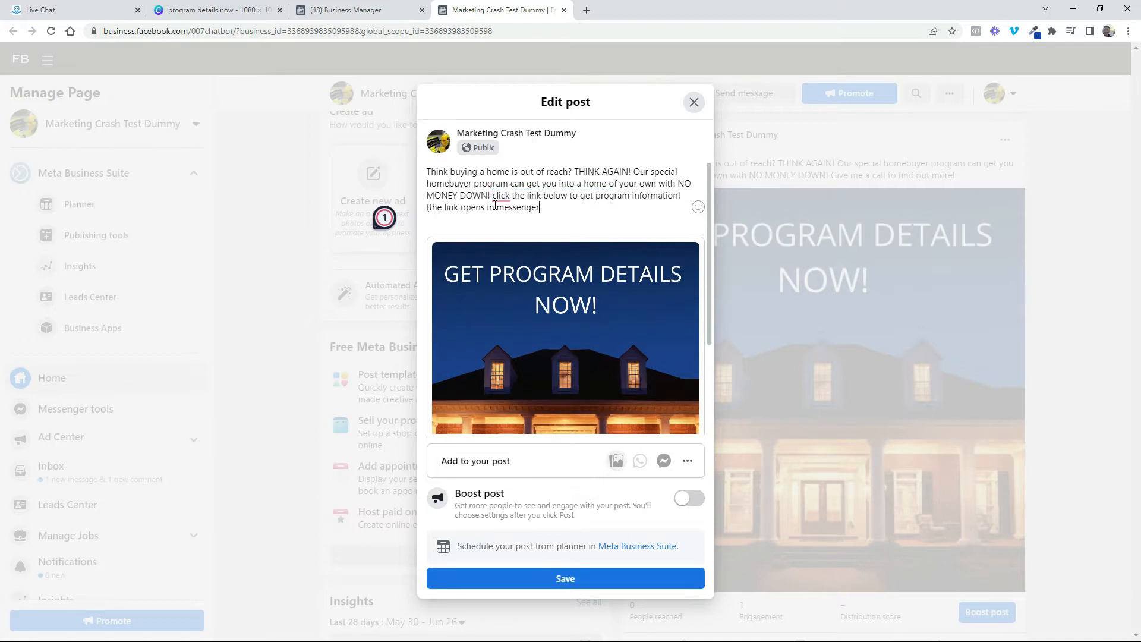
type(")")
left_click(698, 207)
left_click(615, 259)
key("Return")
type("https://m.me/happydreamscape?ref=w17250291")
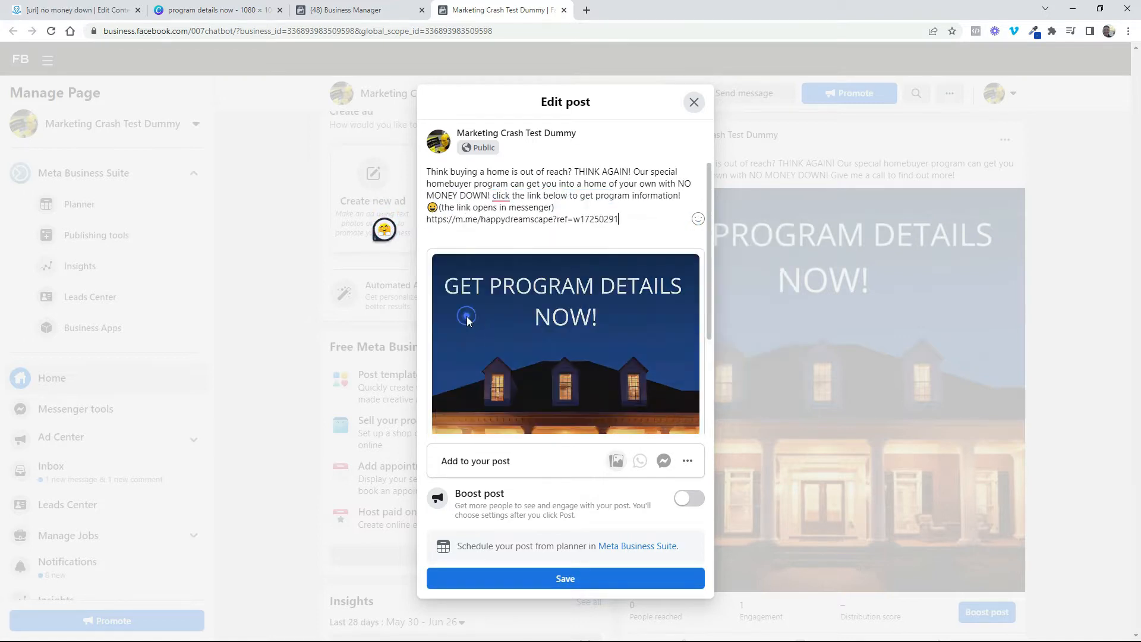
left_click(544, 581)
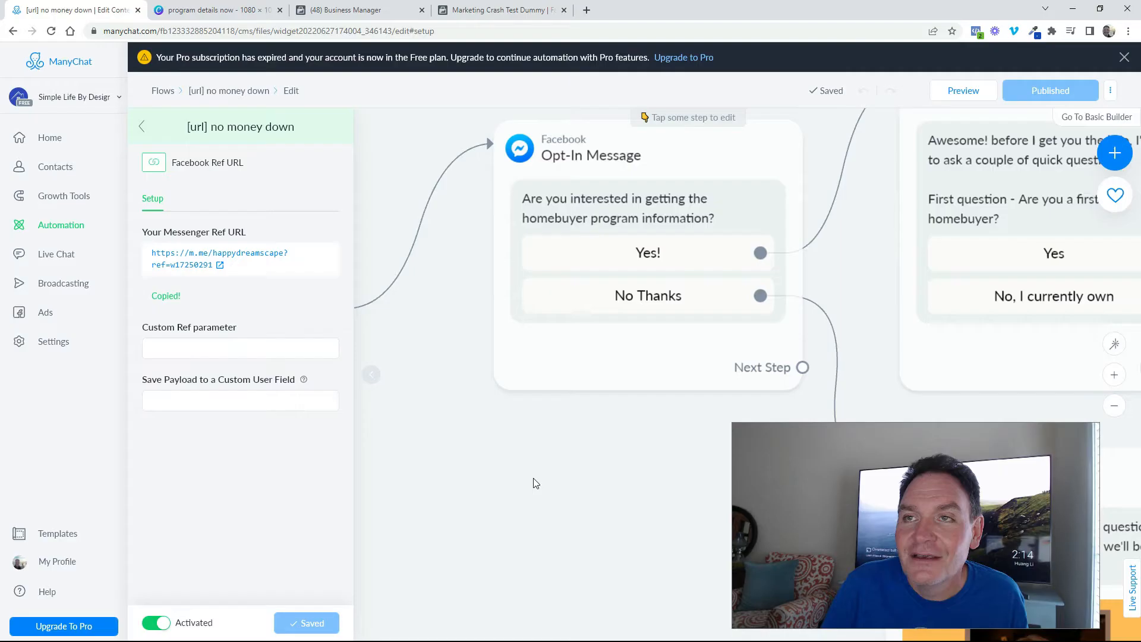
In ManyChat, examine the no money down flow's messages from the opt-in question through to the final email request
left_click_drag(611, 497, 456, 523)
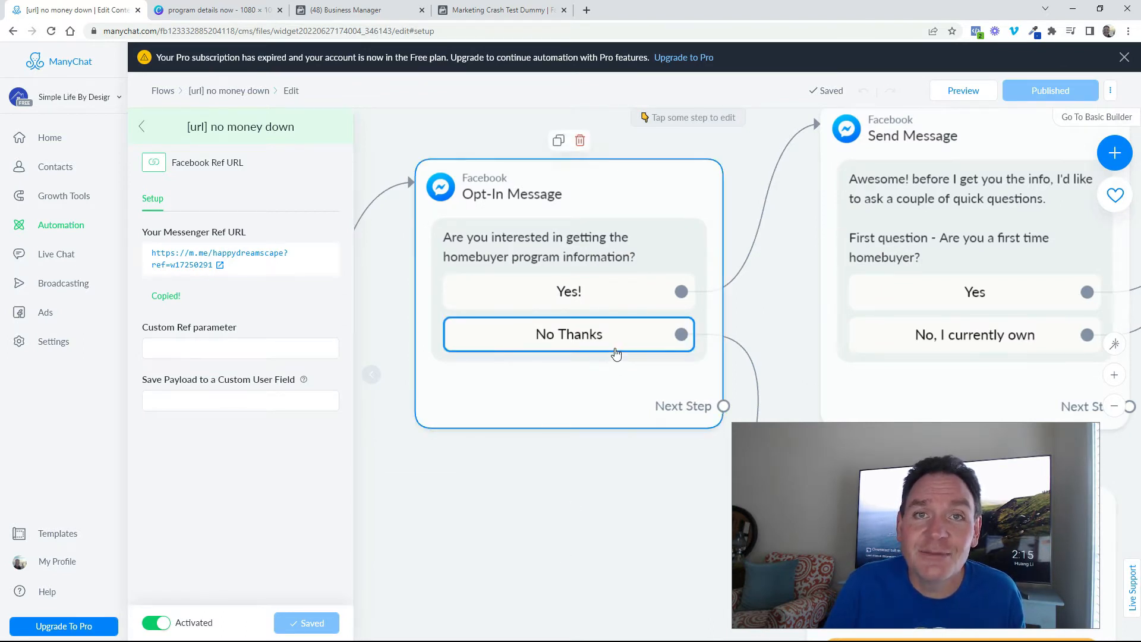
left_click_drag(591, 459, 325, 525)
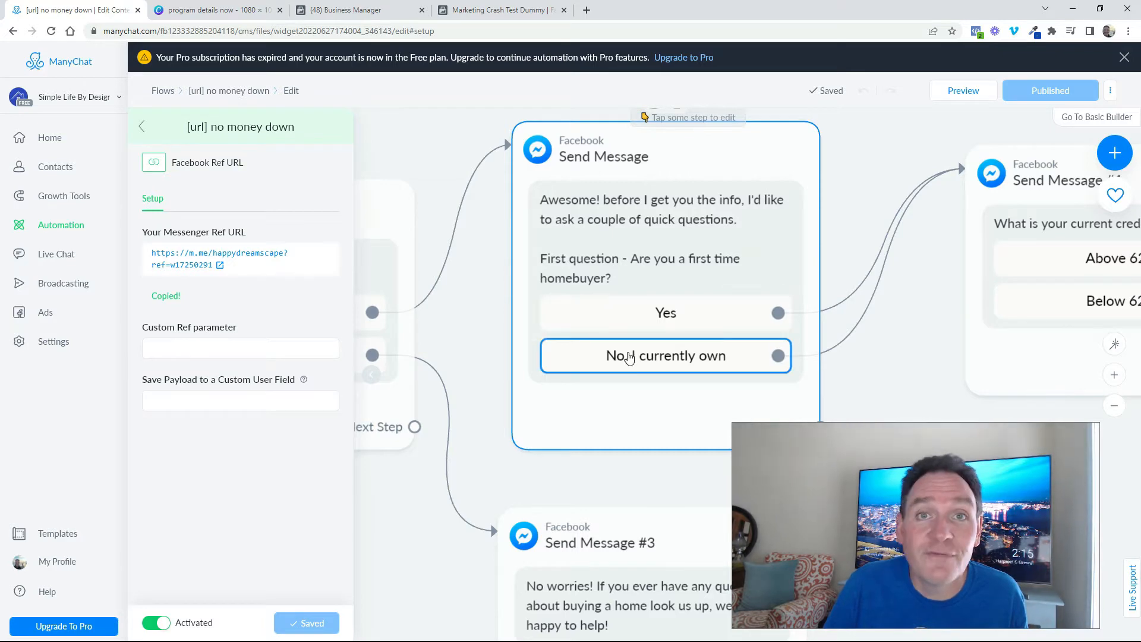
scroll(914, 281, "right", 8)
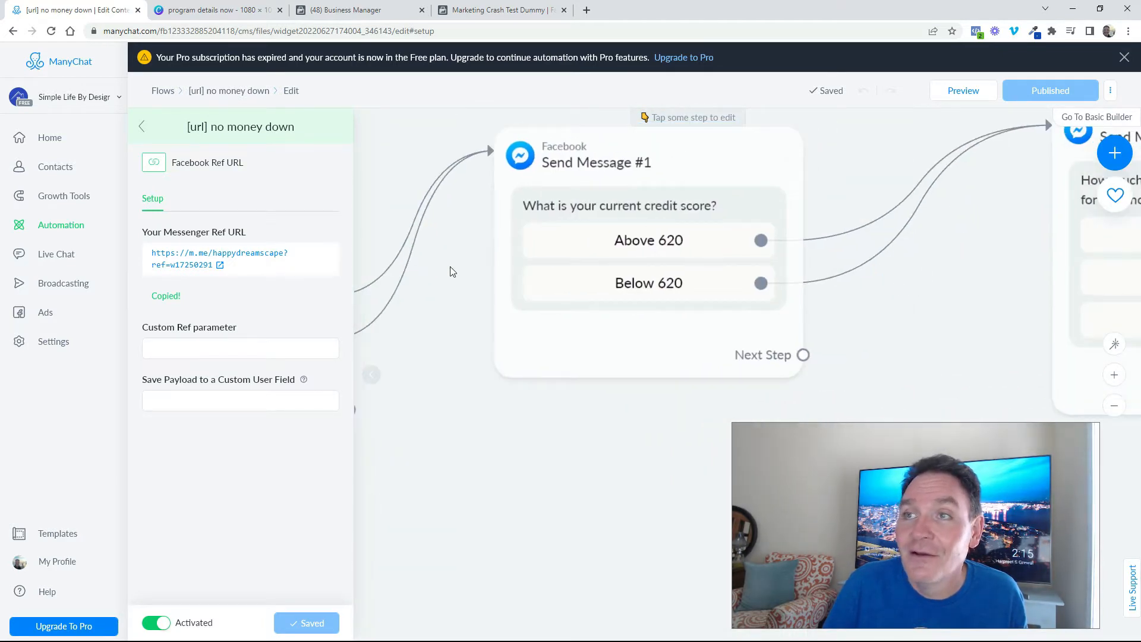
left_click_drag(887, 287, 370, 293)
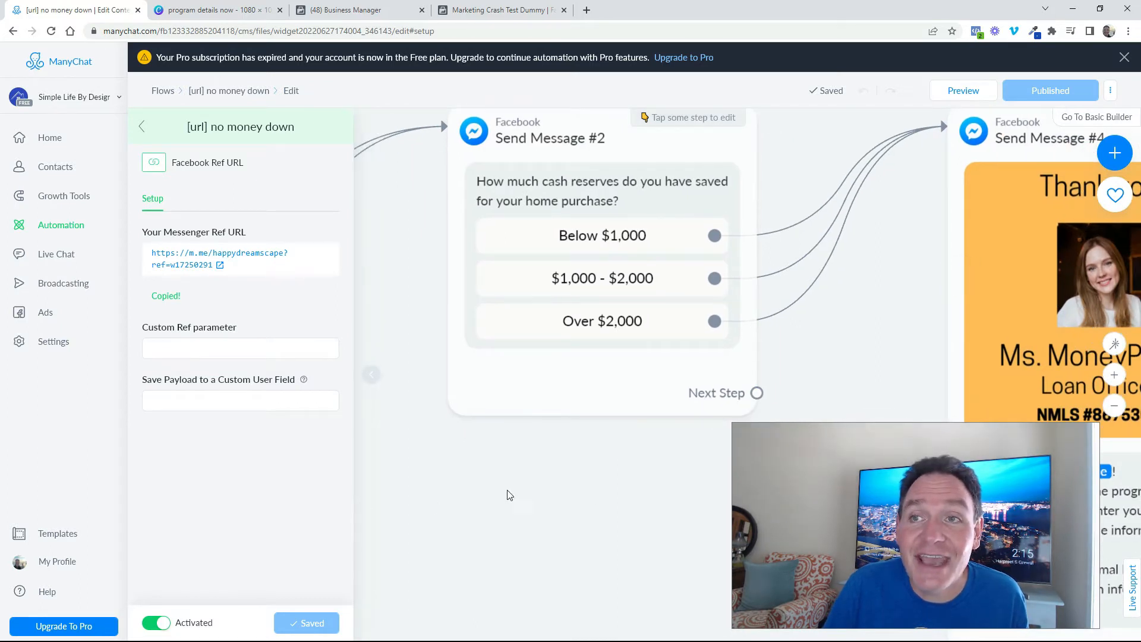
left_click_drag(619, 497, 282, 330)
left_click_drag(534, 382, 466, 330)
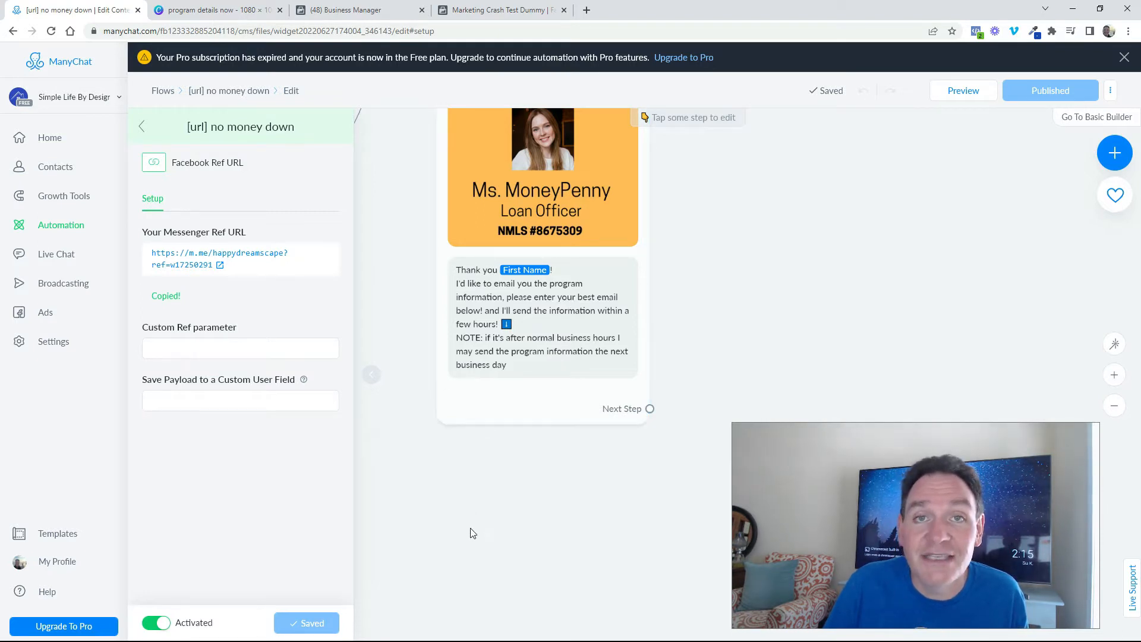
scroll(658, 376, "down", 5)
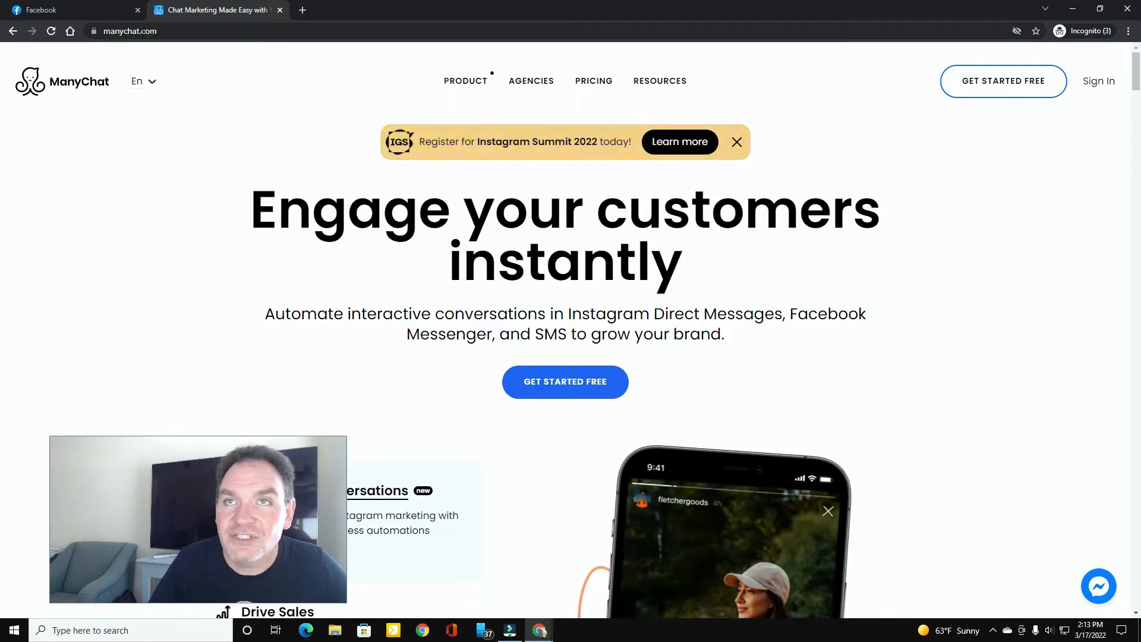
Start a free ManyChat sign-up with Facebook Messenger as the channel and continue with Facebook
left_click(997, 85)
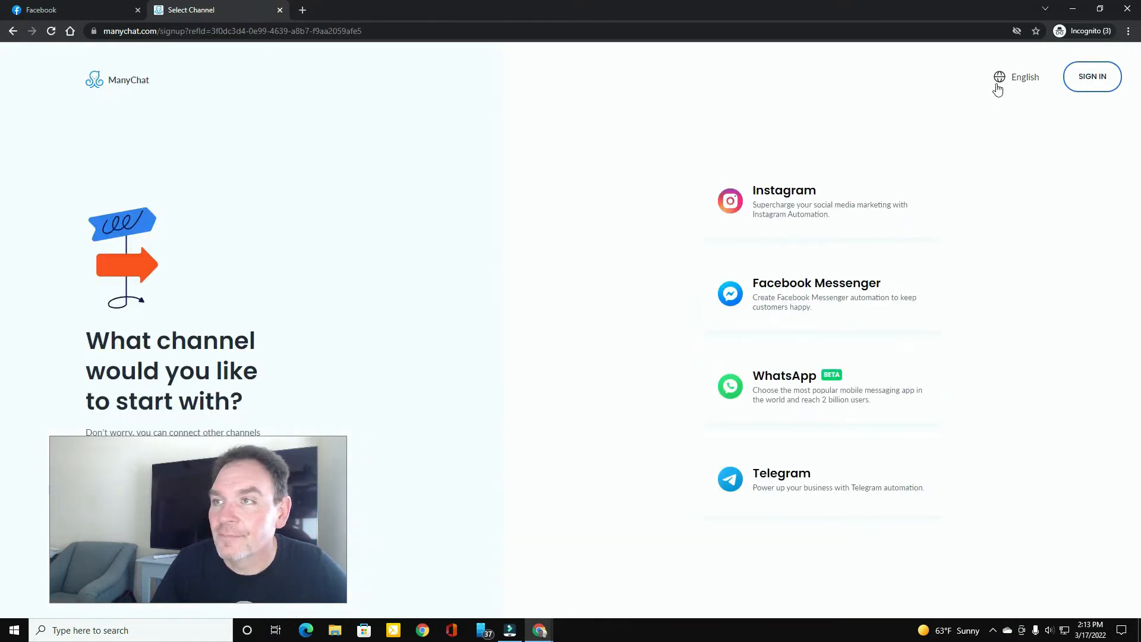
left_click(810, 287)
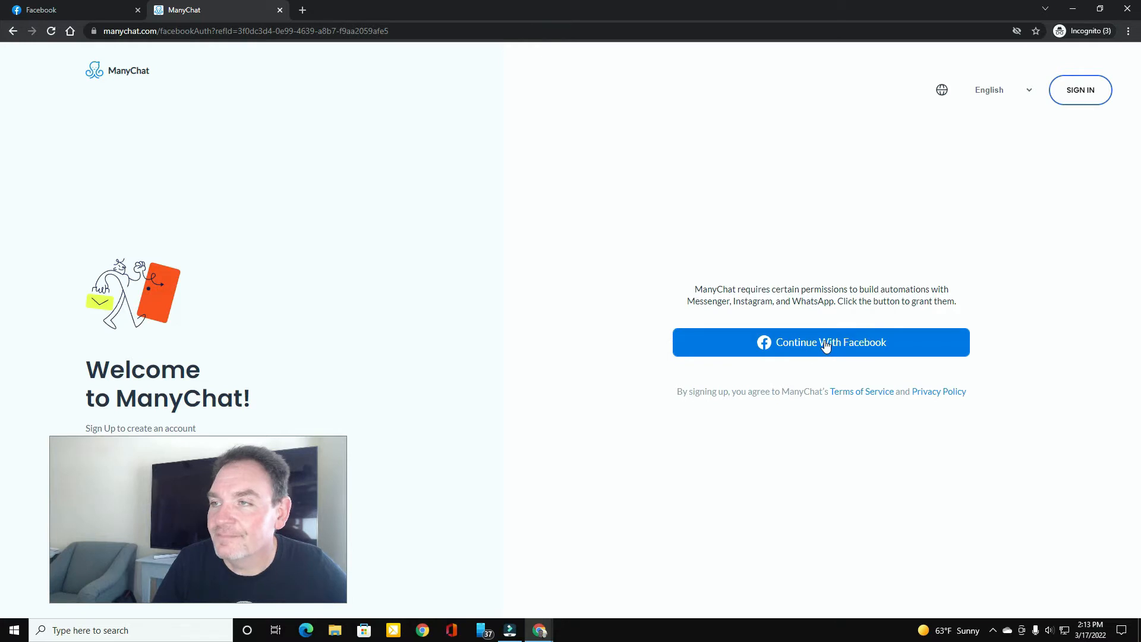
left_click(825, 344)
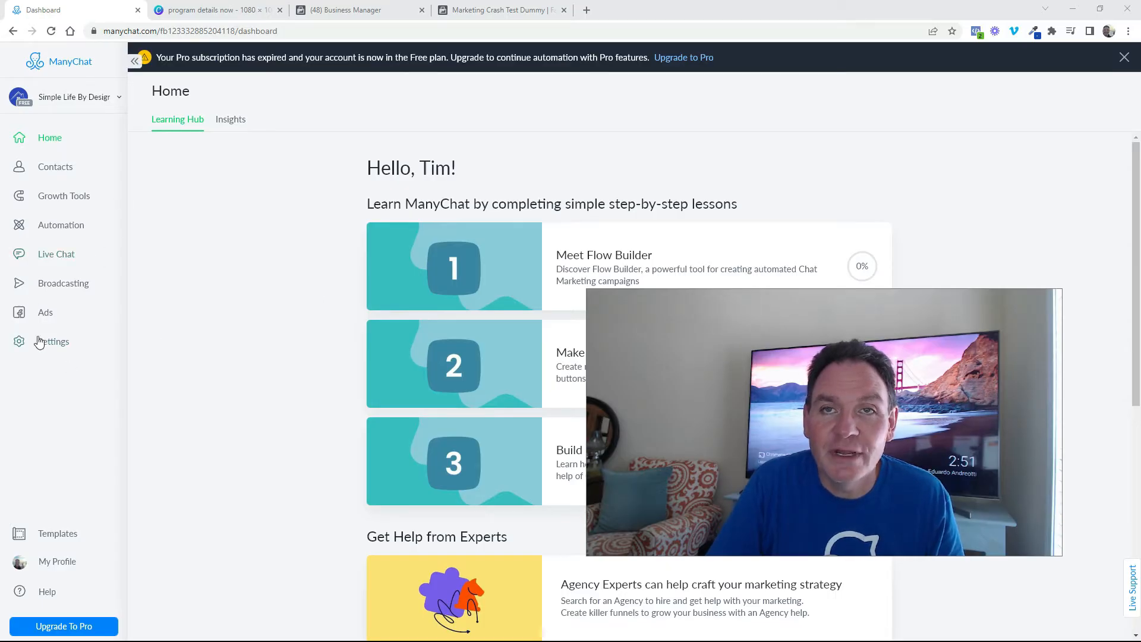
Create a new growth tool that uses the Messenger Ref URL trigger
left_click(66, 202)
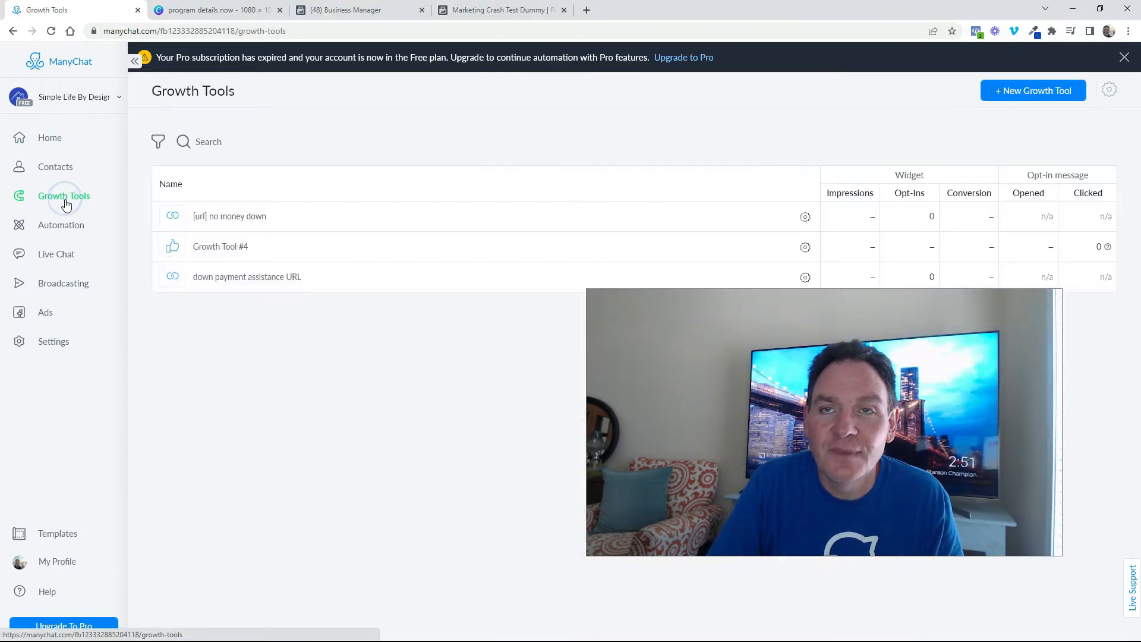
left_click(1027, 95)
left_click_drag(833, 340, 0, 154)
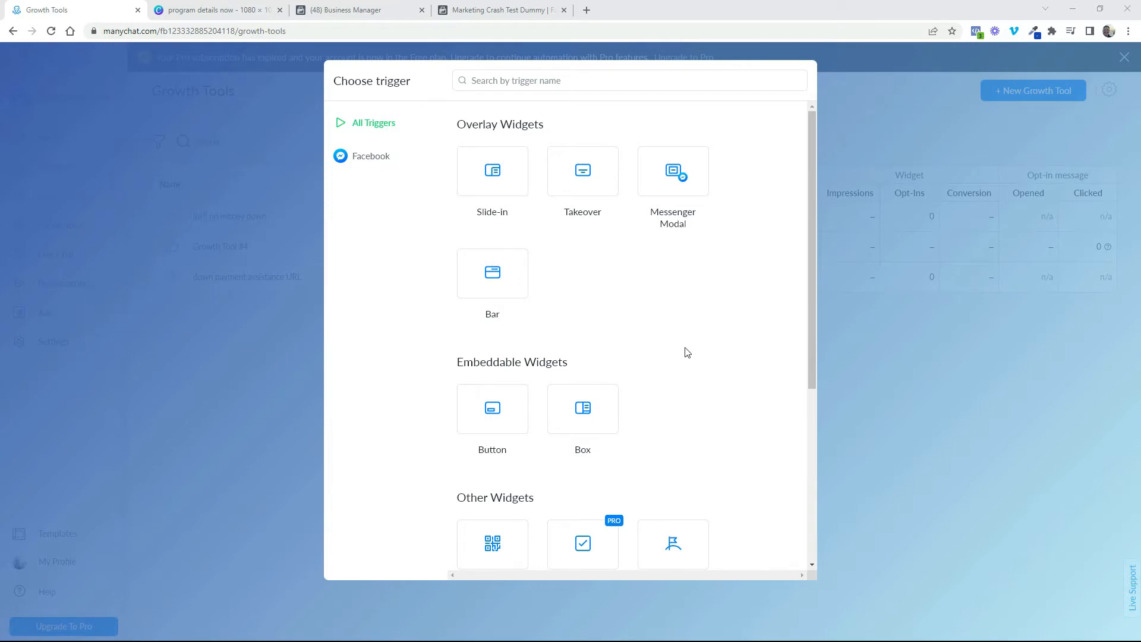
scroll(688, 352, "down", 5)
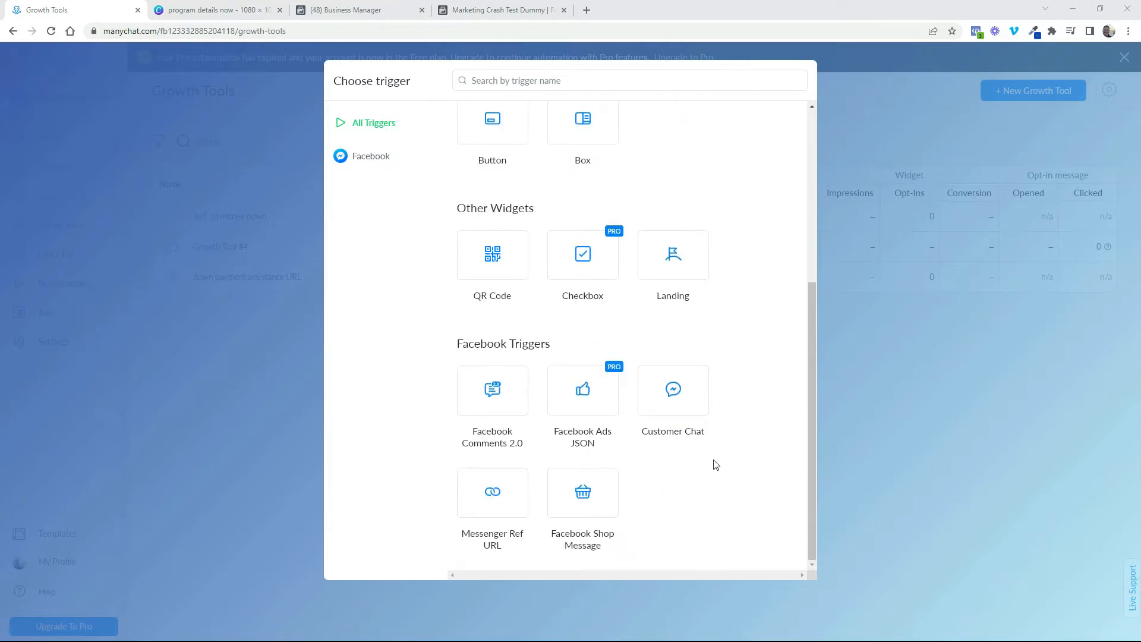
left_click(494, 498)
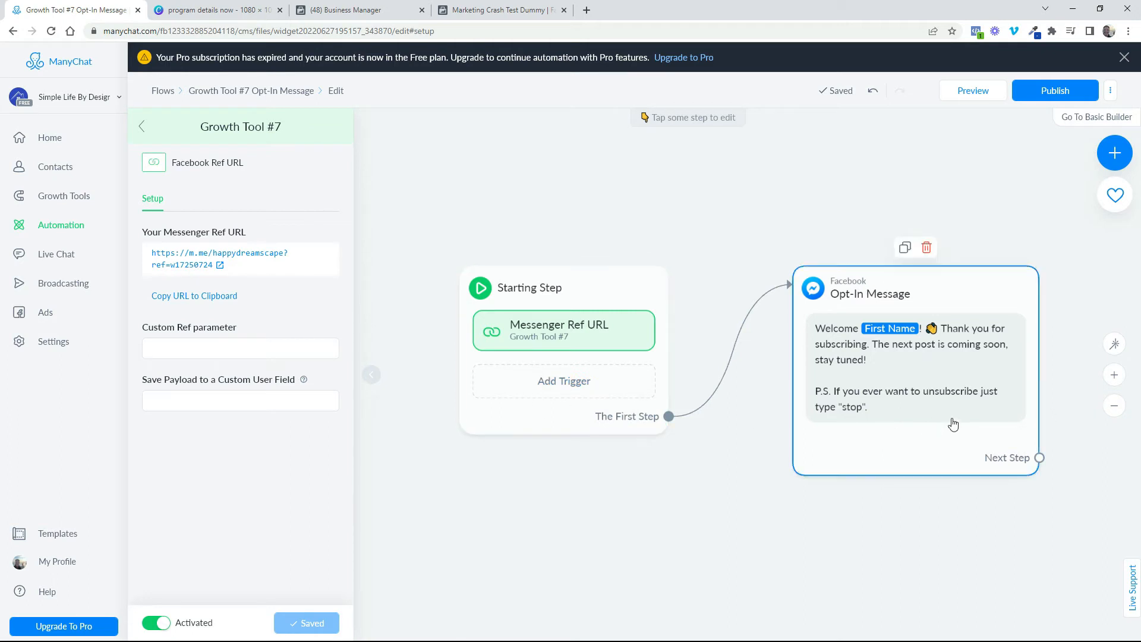
Replace the Opt-In Message's default text with "Are you interested in getting the homebuyer program information?"
left_click_drag(825, 523, 776, 507)
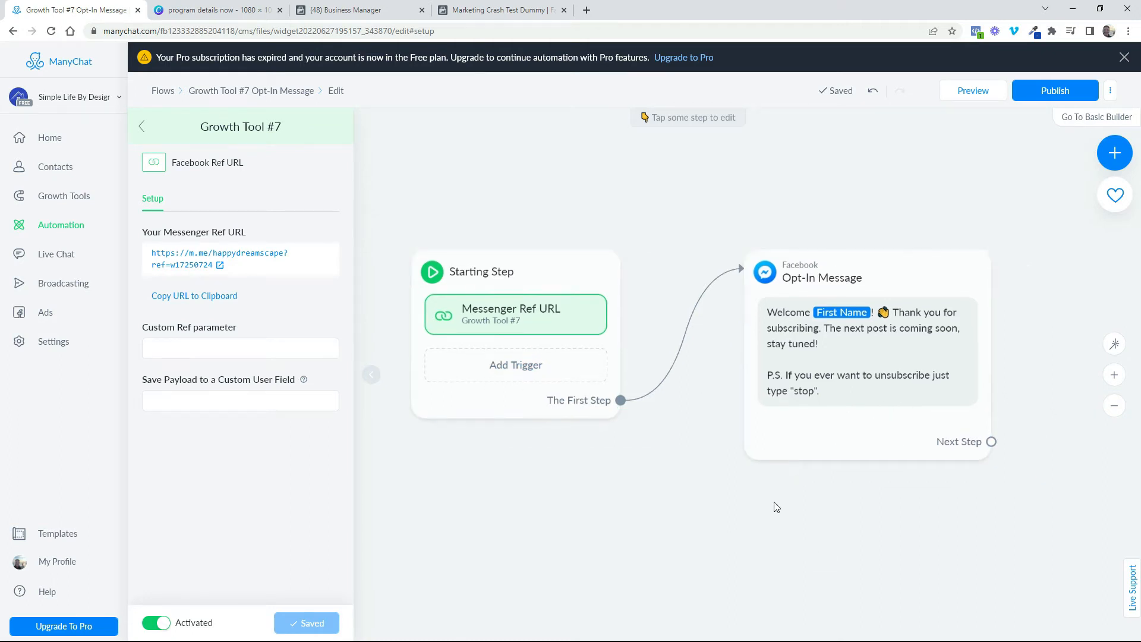
left_click(853, 388)
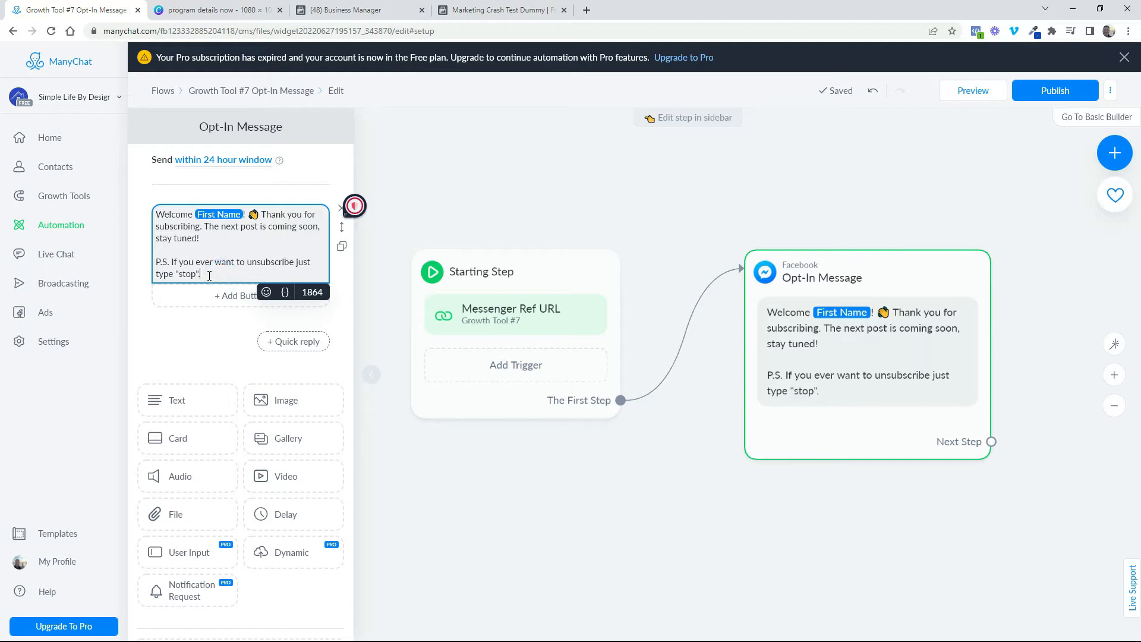
left_click_drag(209, 274, 144, 215)
key("BackSpace")
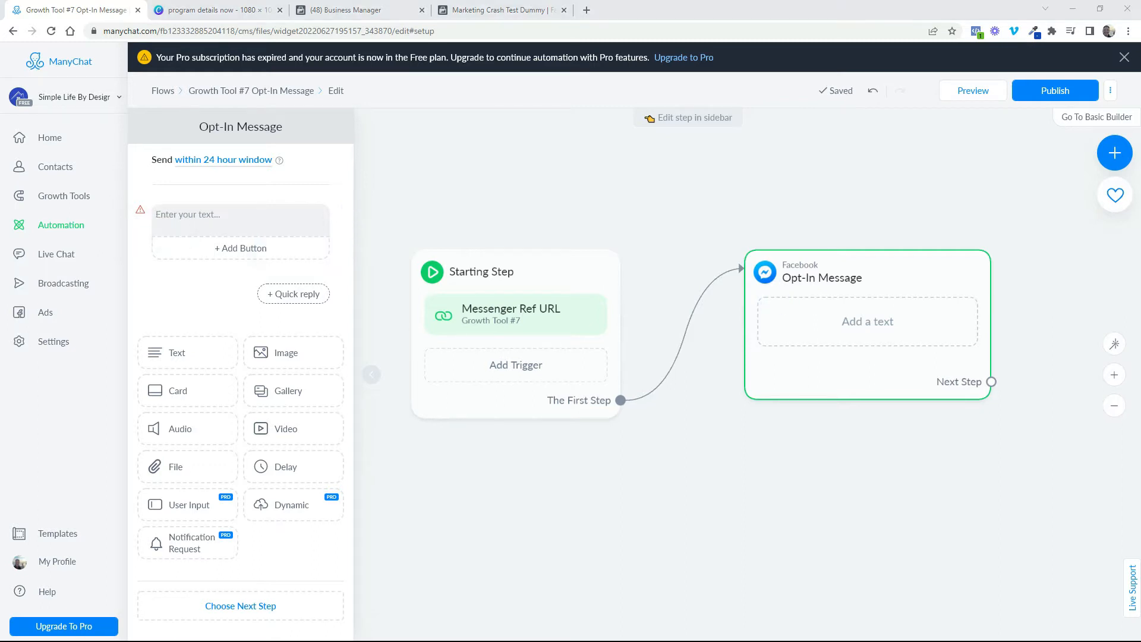
type("Are you interested in getting the homebuyer program information?")
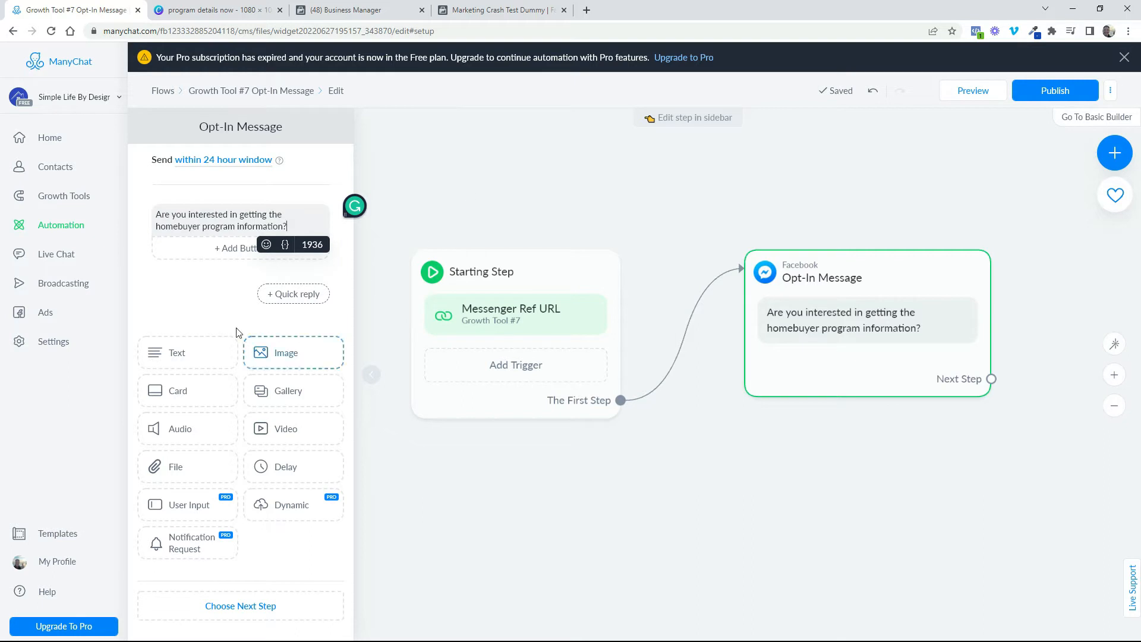
Add two reply buttons titled "Yes" and "No Thanks" to the Opt-In Message
left_click(216, 250)
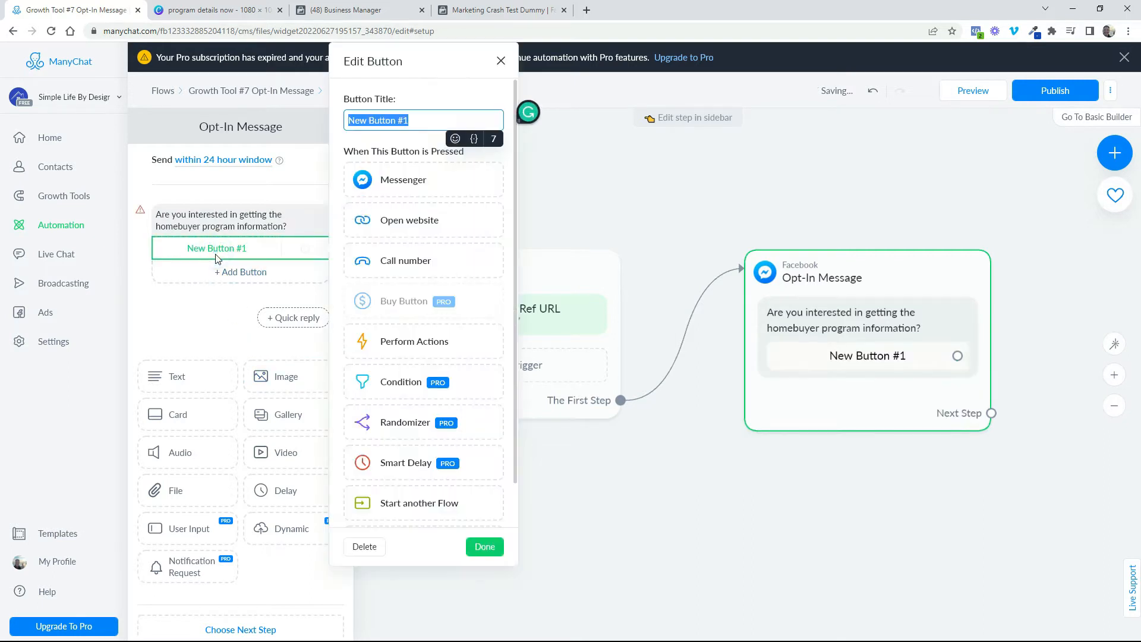
type("Yes")
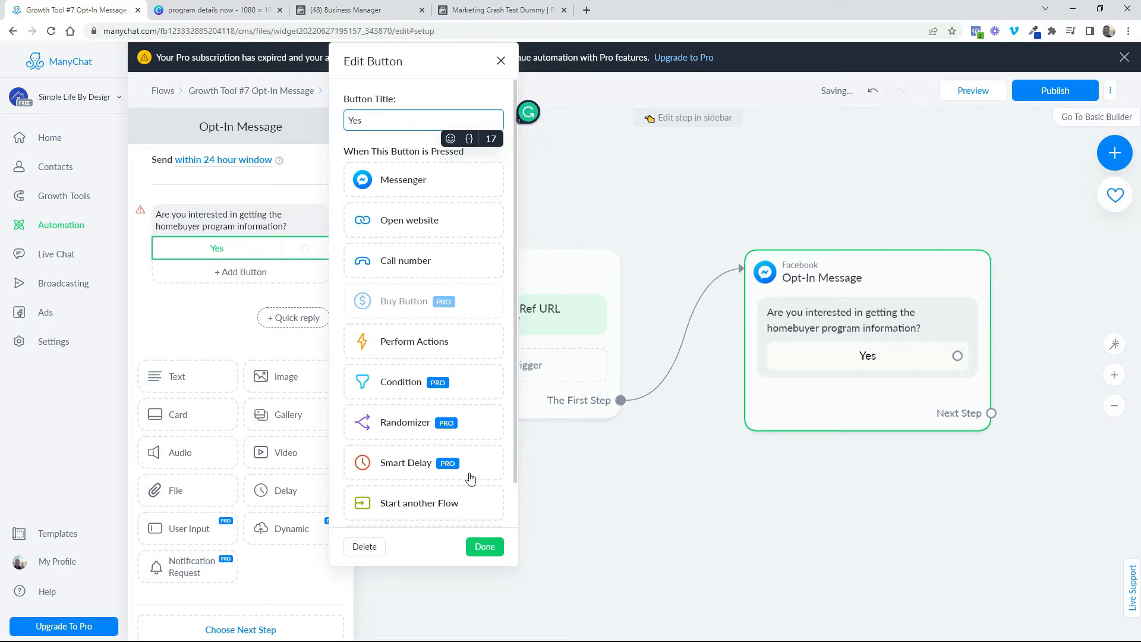
left_click(483, 550)
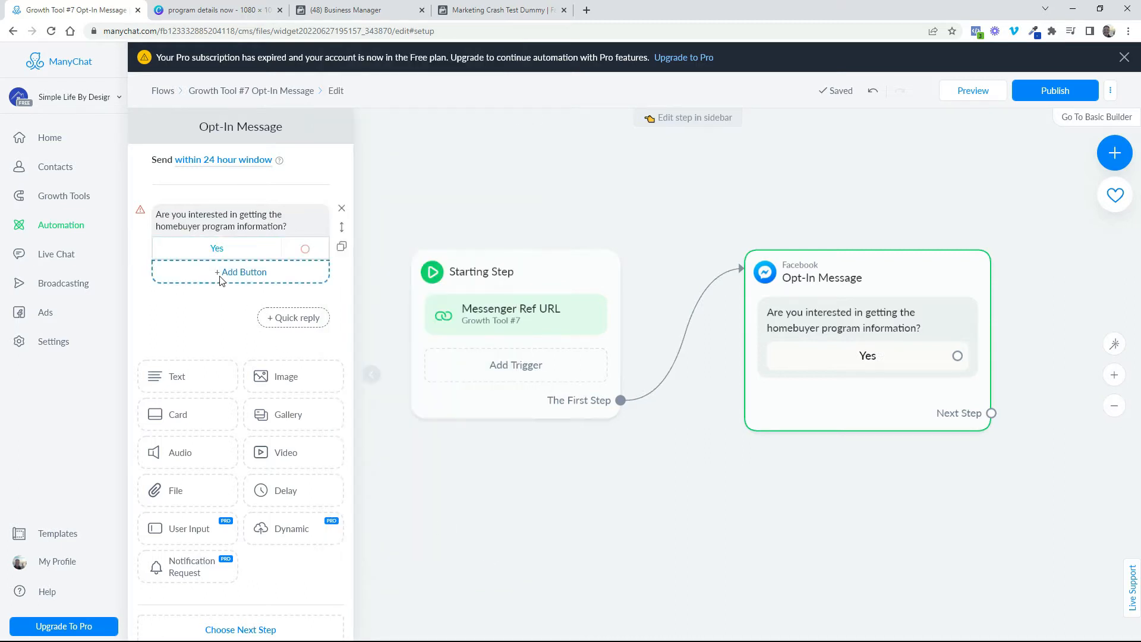
left_click(221, 274)
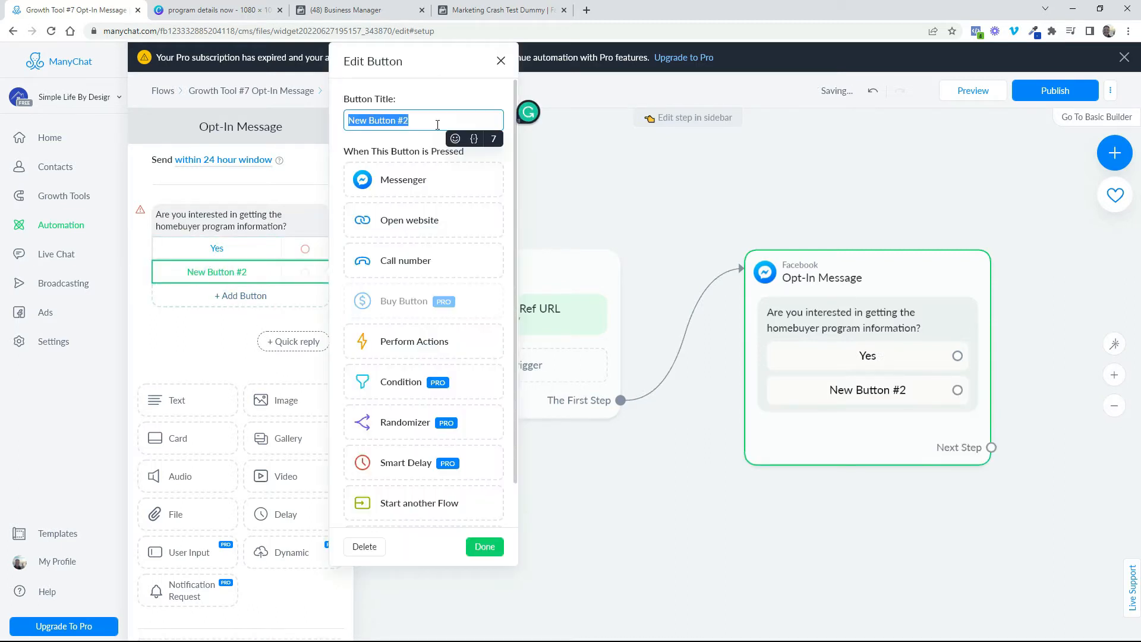
type("N")
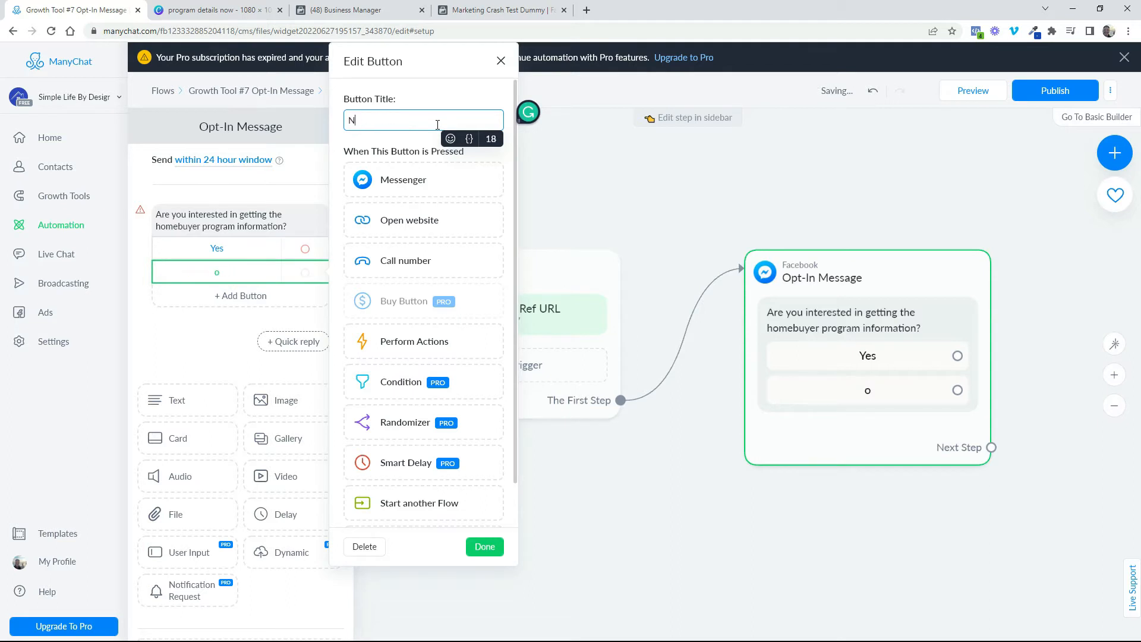
type("o Thanks")
left_click(485, 545)
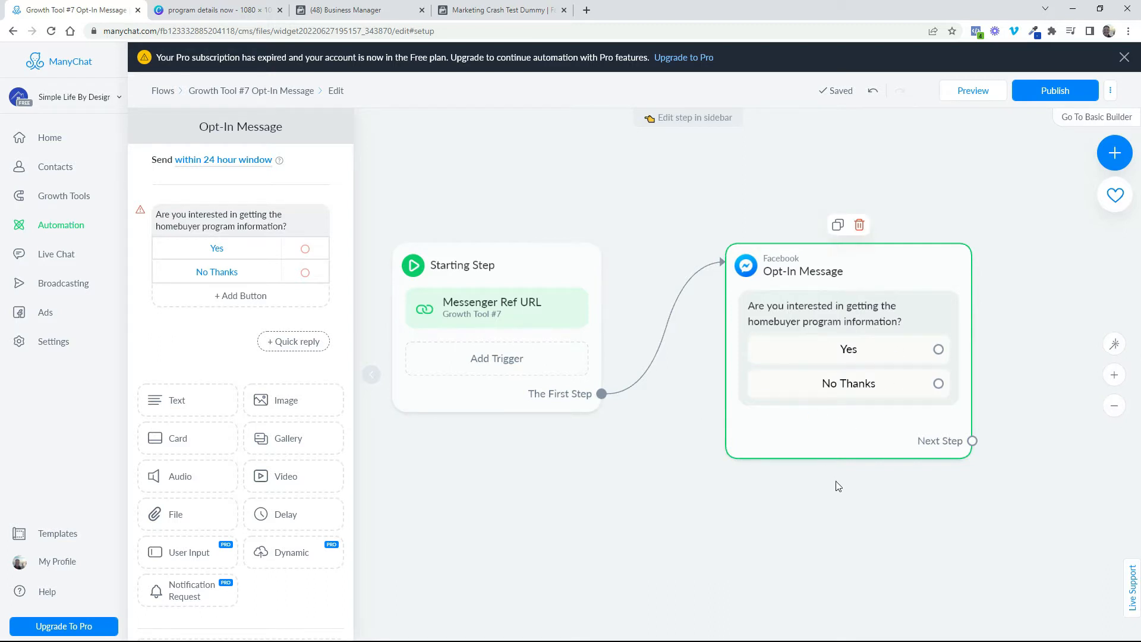
Add a Messenger message block to the flow and place it to the right of the Opt-In Message, level with its upper part
left_click_drag(866, 492, 595, 461)
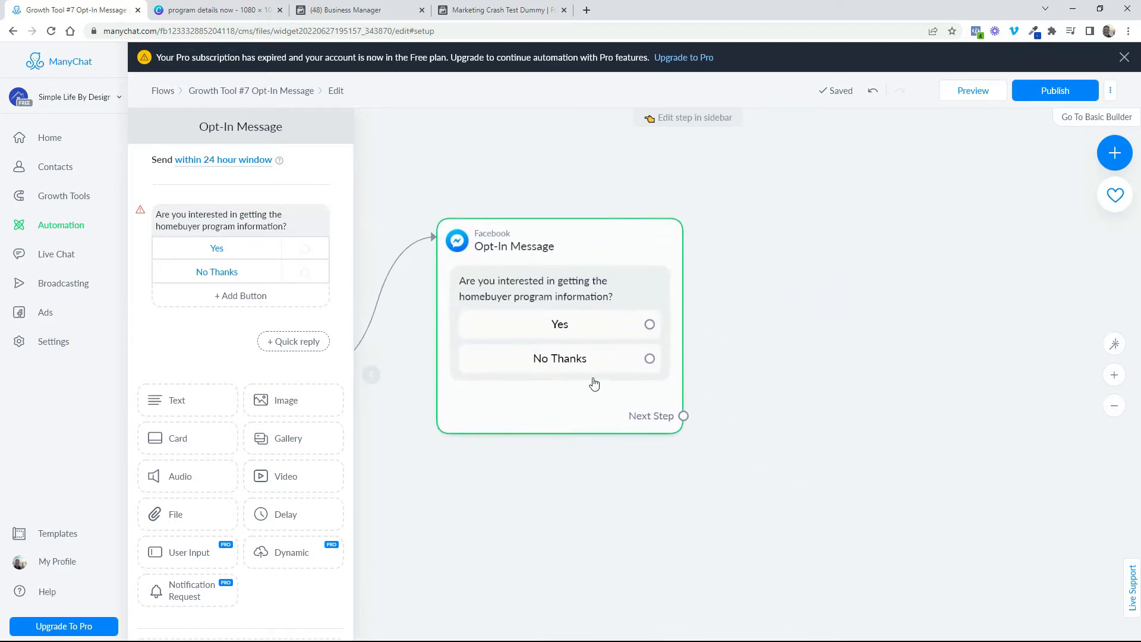
left_click(1114, 152)
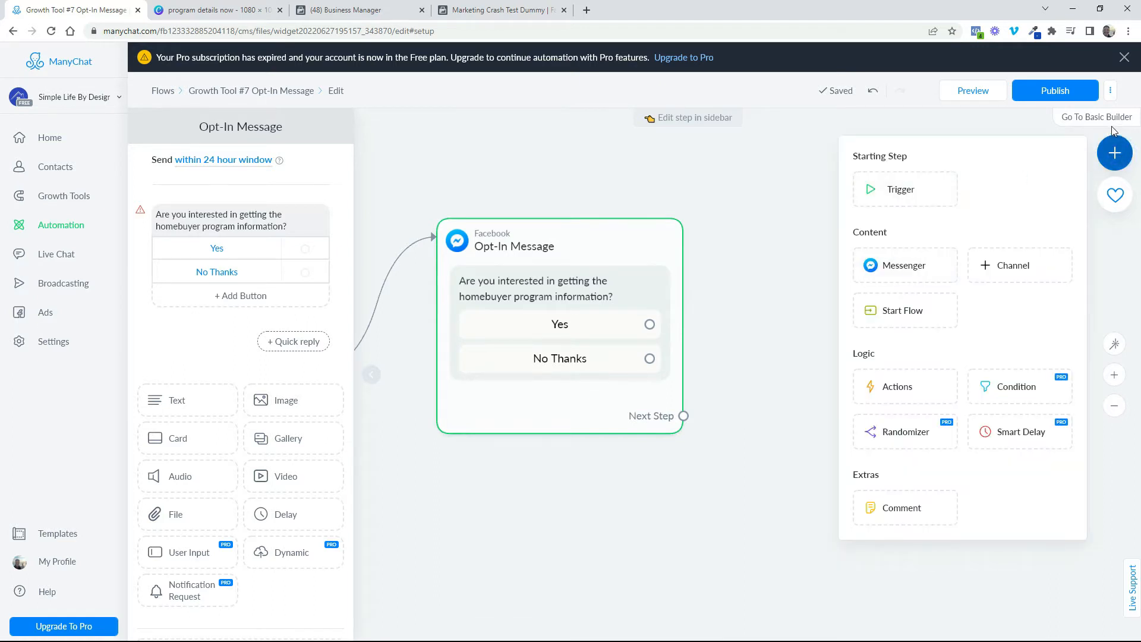
left_click(920, 273)
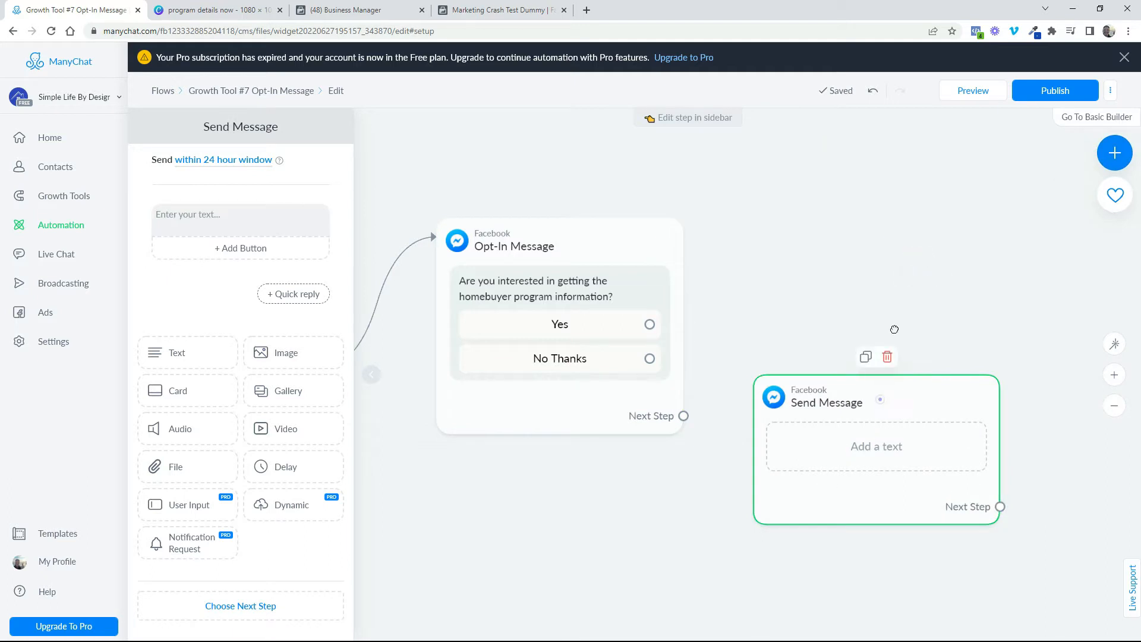
left_click_drag(880, 399, 888, 215)
Add a second Messenger message block below the first one, to the right of the Opt-In Message, and align the two
left_click(1116, 152)
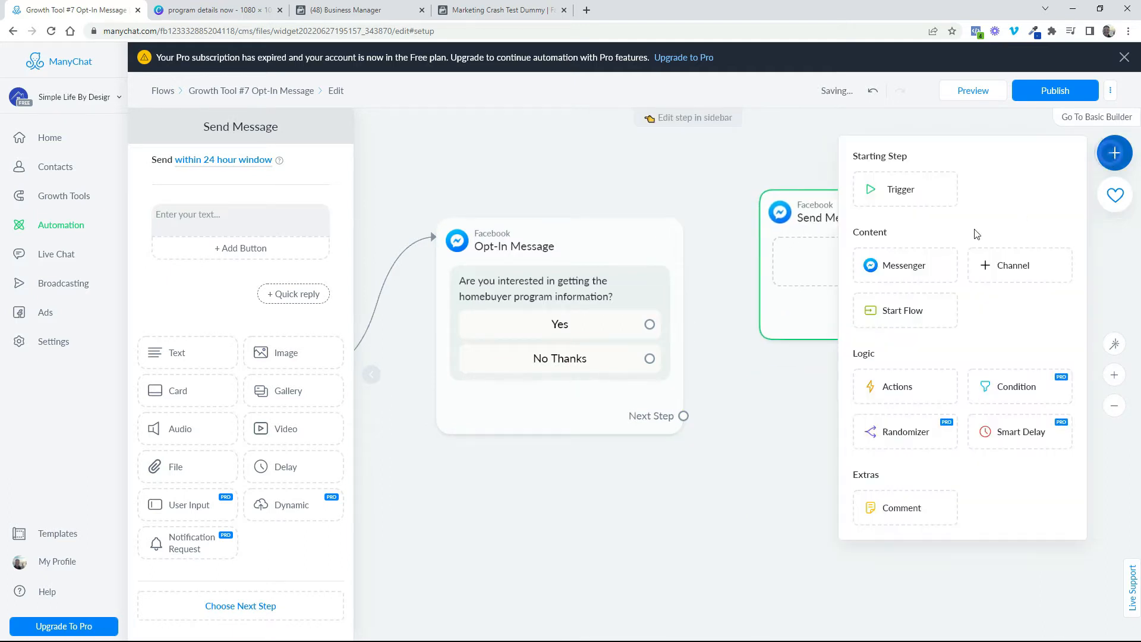
left_click(906, 269)
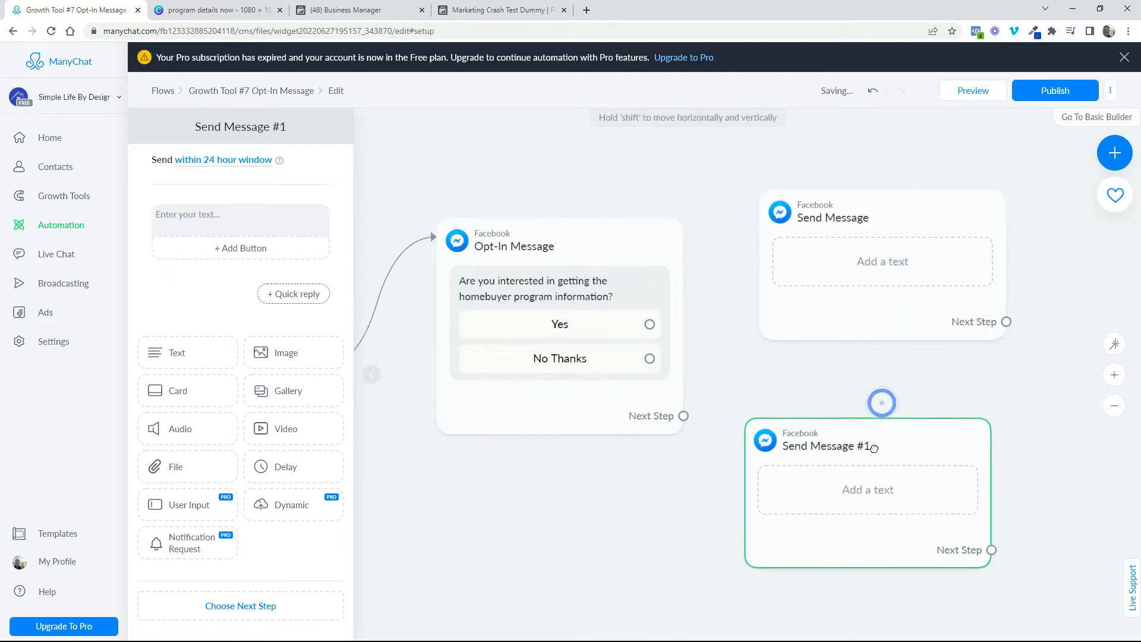
left_click_drag(914, 203, 901, 202)
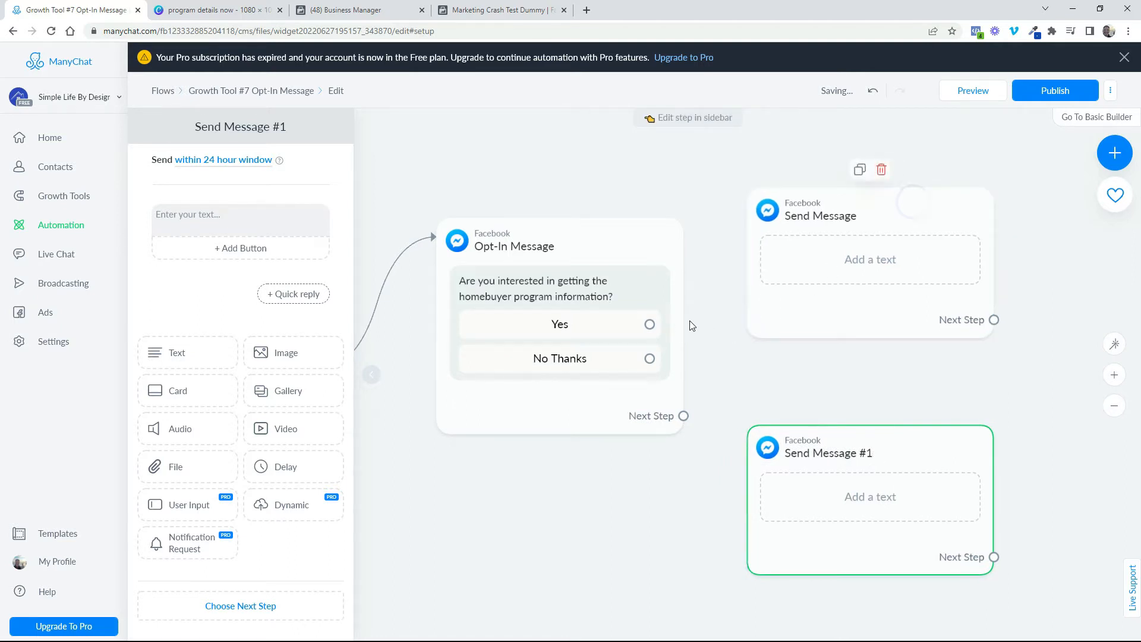
Connect the Opt-In Message's Yes button to the upper message block and No Thanks to the lower one, nudging the lower block up slightly
left_click_drag(650, 324, 791, 226)
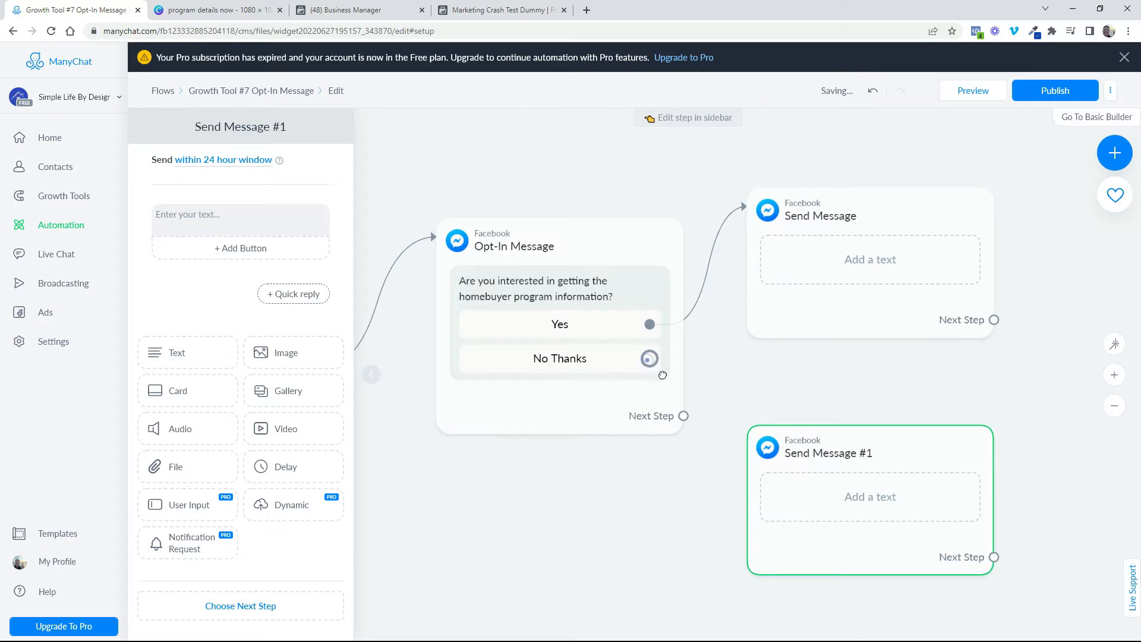
left_click_drag(649, 359, 779, 458)
mouse_move(905, 454)
left_mouse_down()
mouse_move(926, 450)
mouse_move(904, 447)
left_mouse_up()
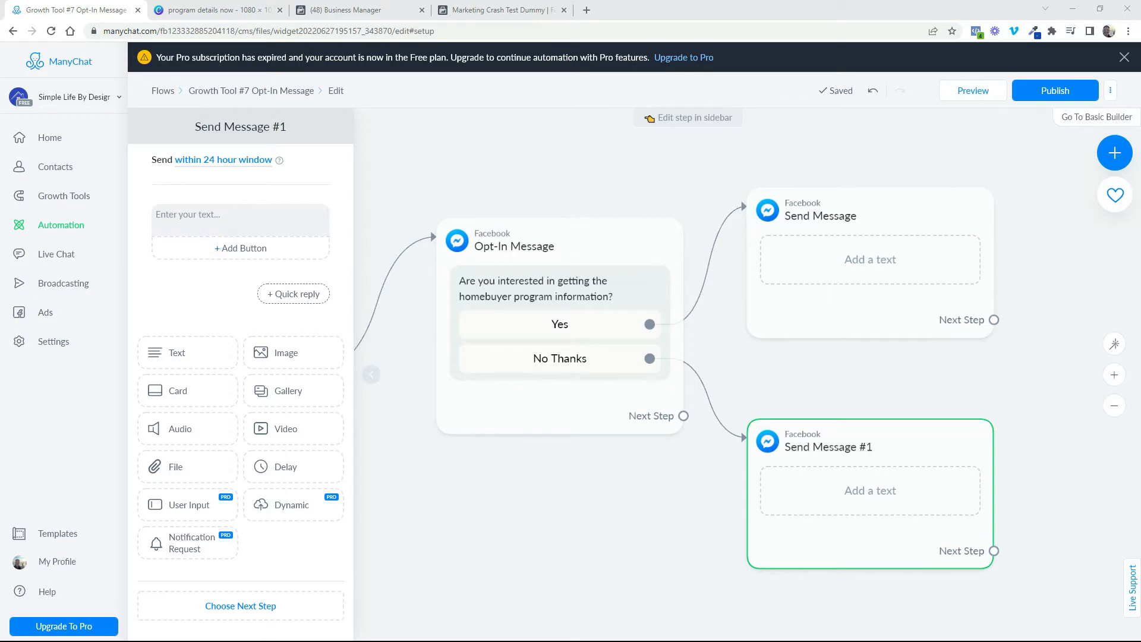
Set the No Thanks message's text to "No worries! If you ever have any questions about buying a home look us up, we'll be happy to help!"
left_click(819, 478)
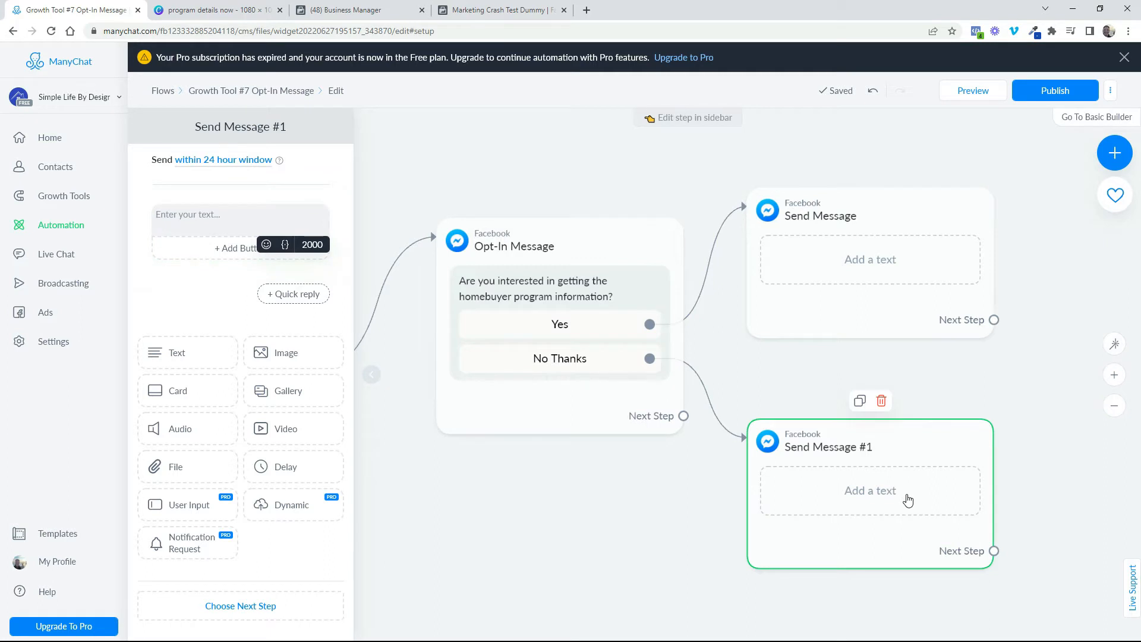
left_click(166, 211)
right_click(166, 215)
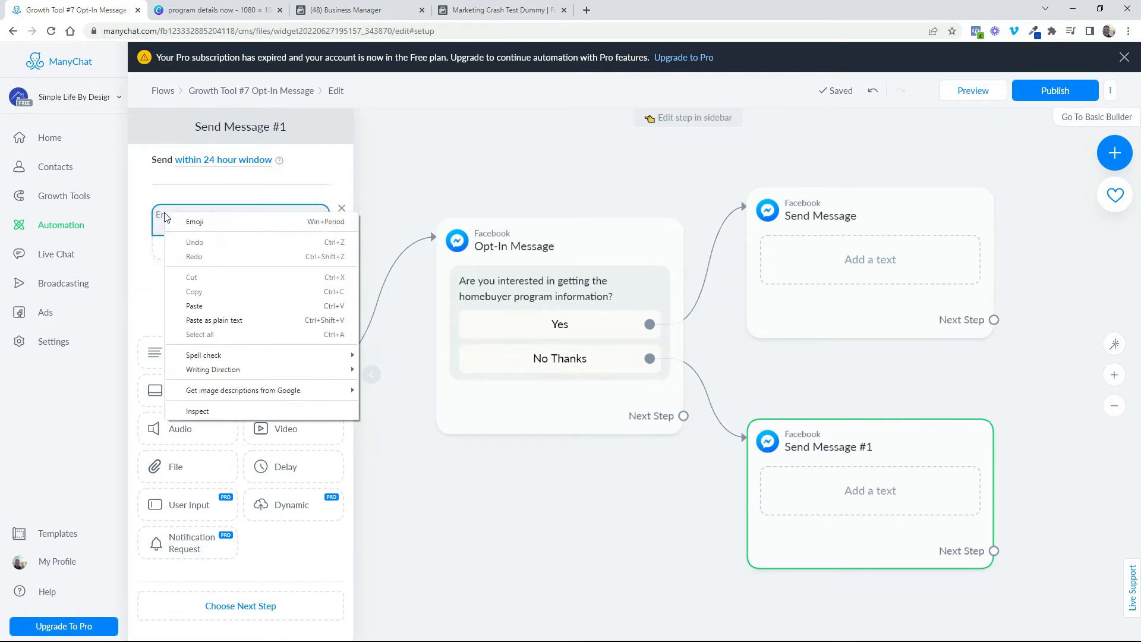
left_click(195, 306)
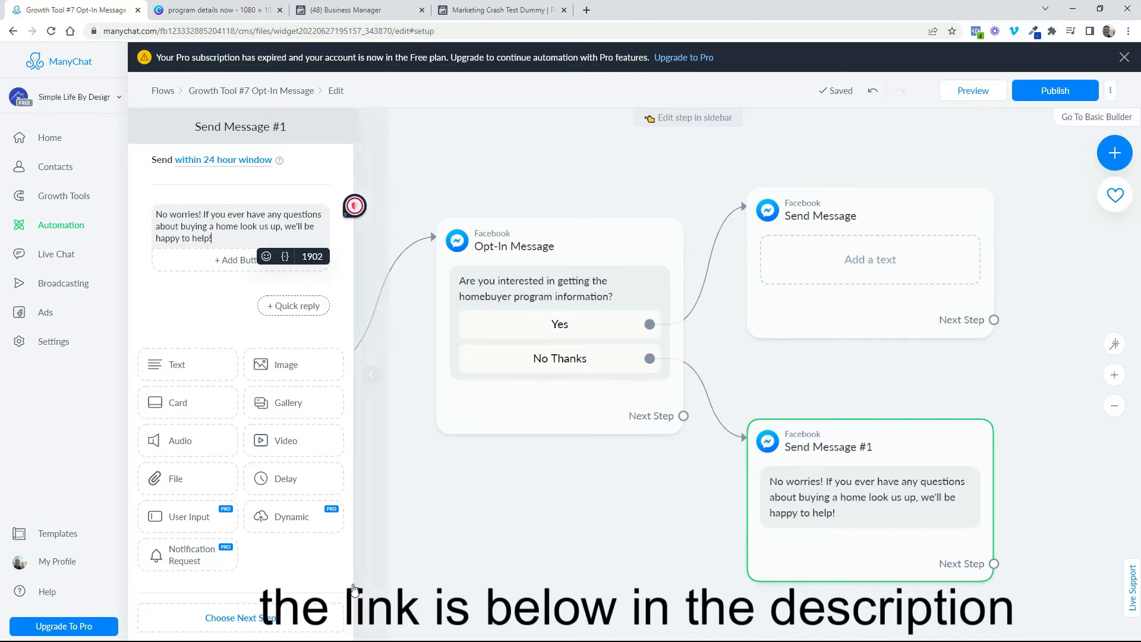
Add an image below the No Thanks message's text and upload "TY example LO" from Downloads
left_click(295, 365)
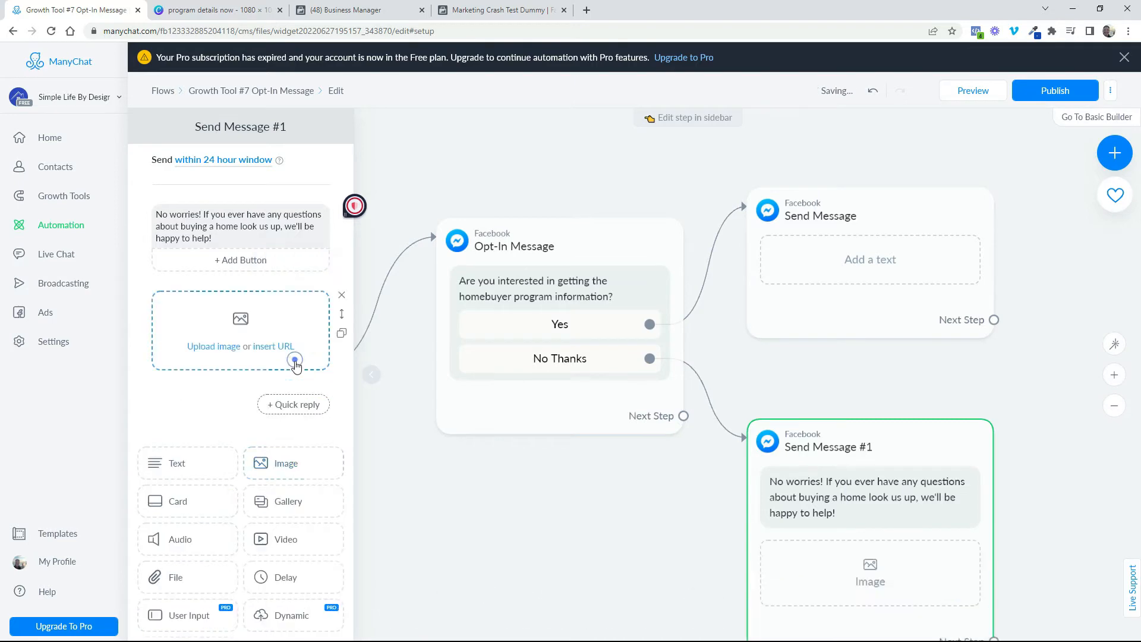
left_click(244, 331)
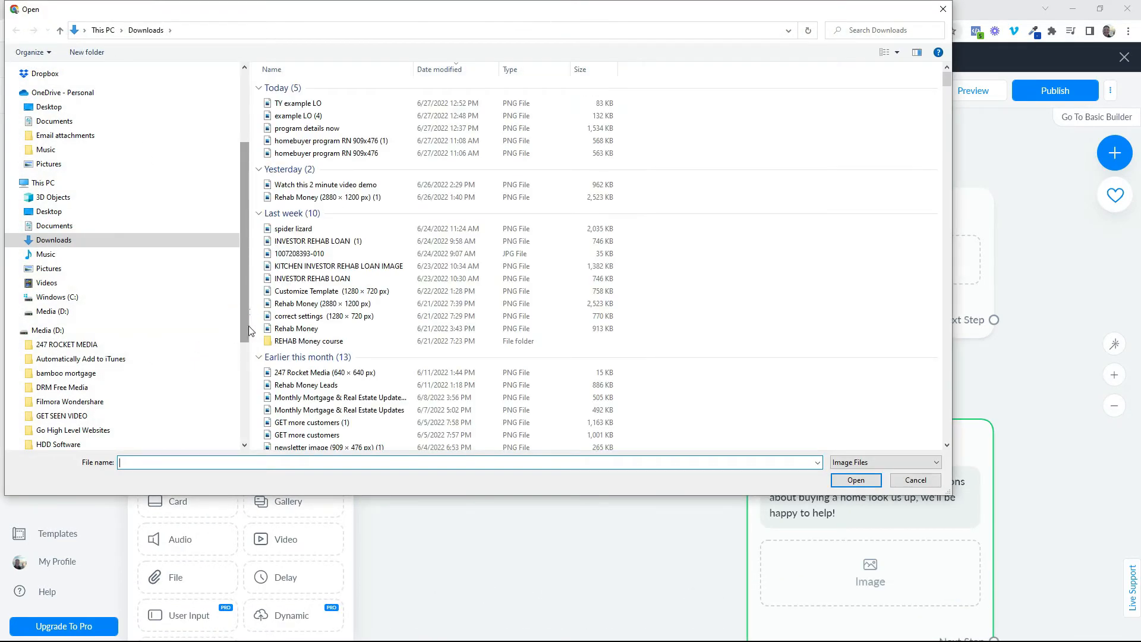
left_click(299, 104)
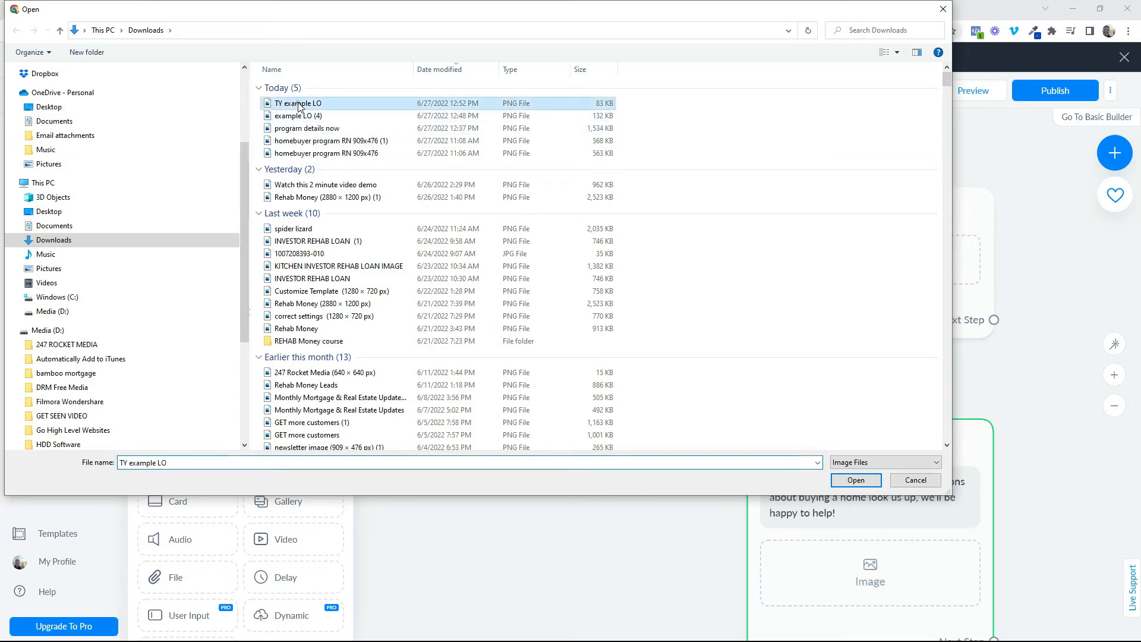
double_click(299, 105)
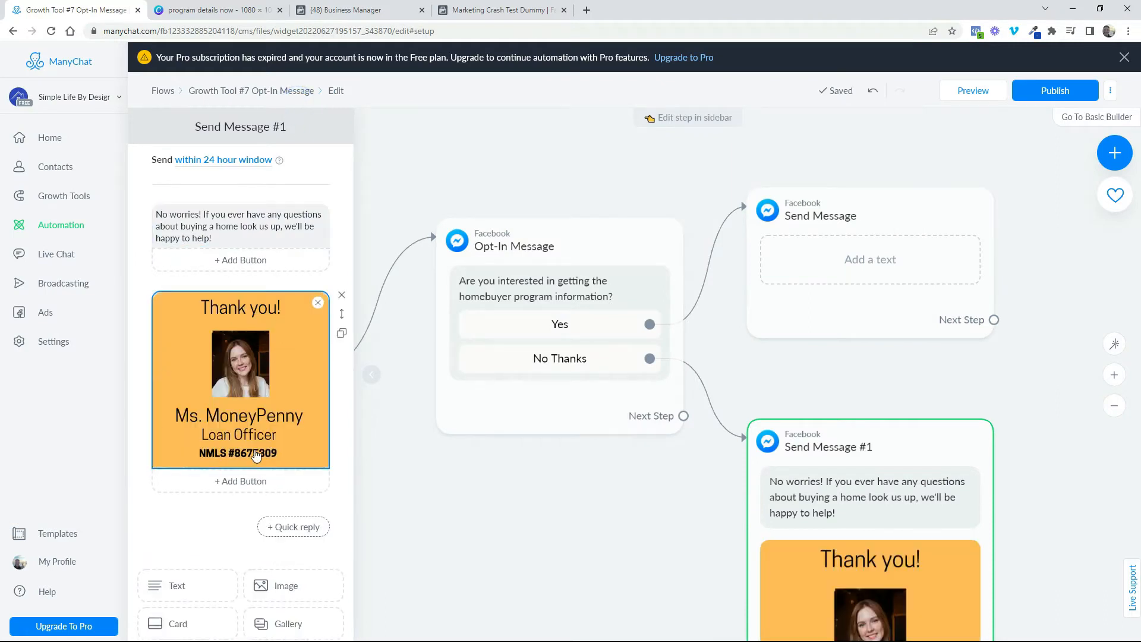
left_click_drag(577, 602, 570, 561)
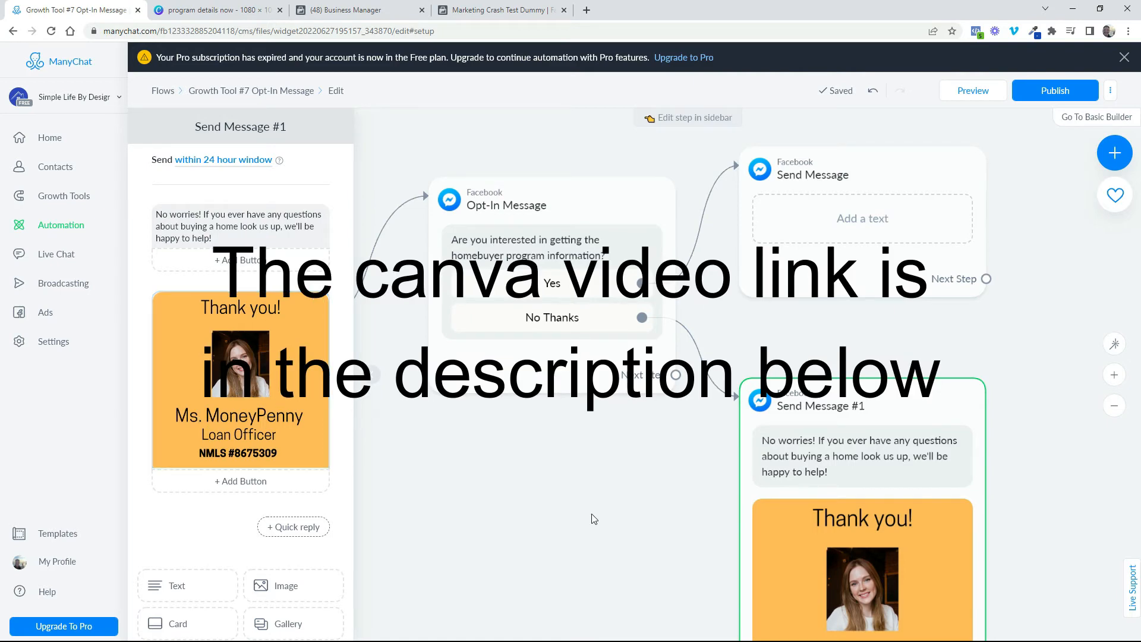
left_click_drag(654, 518, 585, 484)
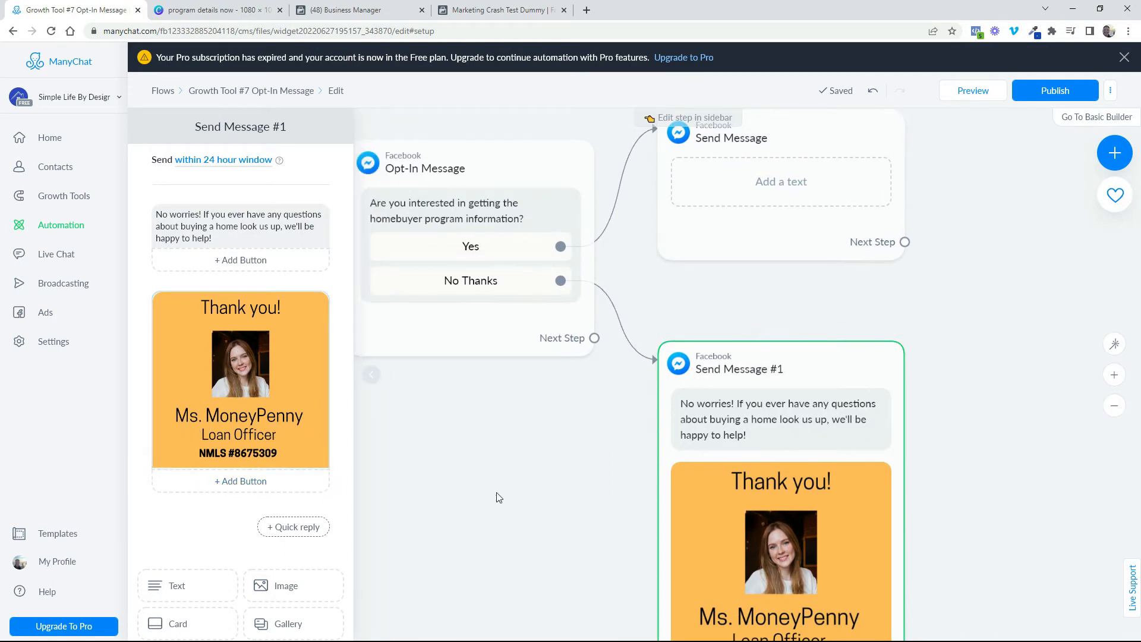
left_click_drag(554, 478, 594, 474)
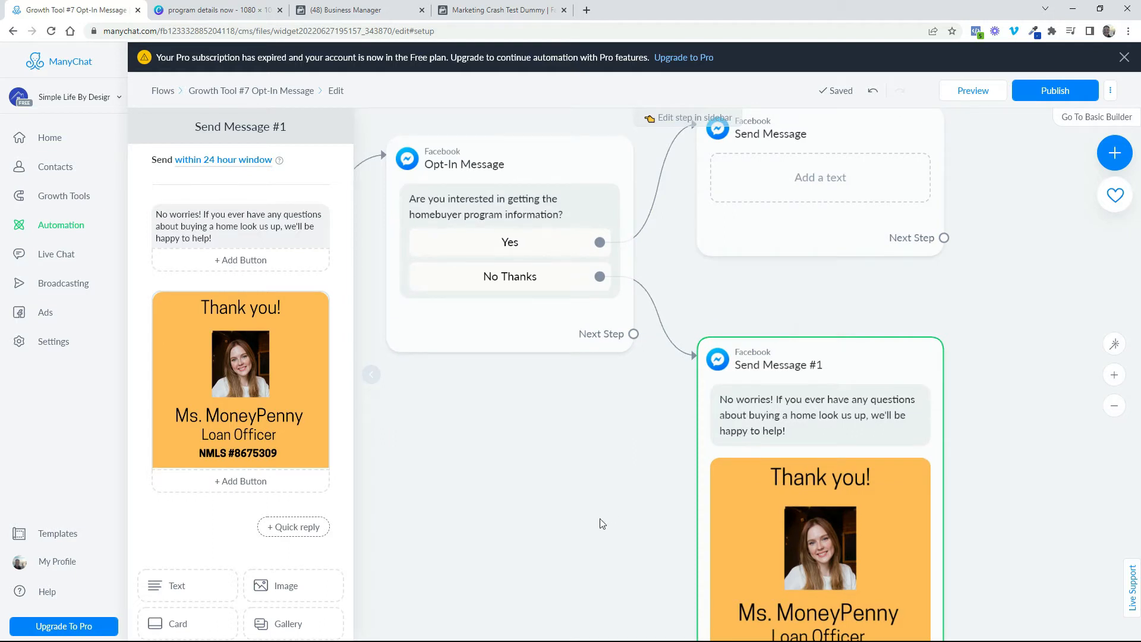
Fill the Yes message with "Awesome! before I get you the info, I'd like to ask a couple of quick questions. First question - Are you a first-time homebuyer?"
left_click_drag(601, 519, 432, 639)
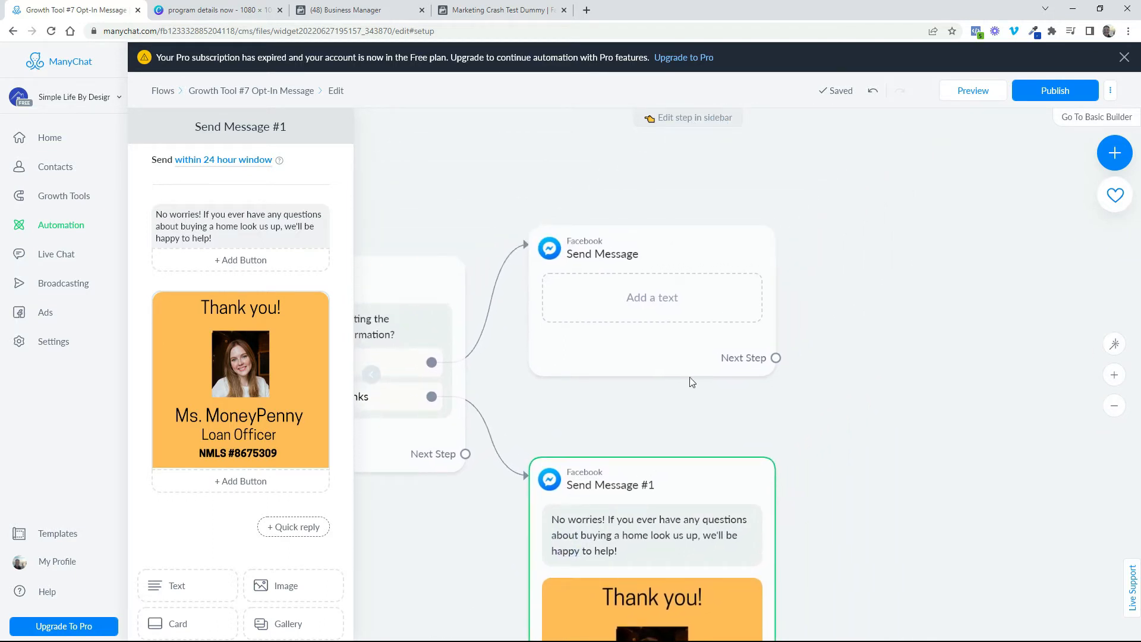
left_click(669, 307)
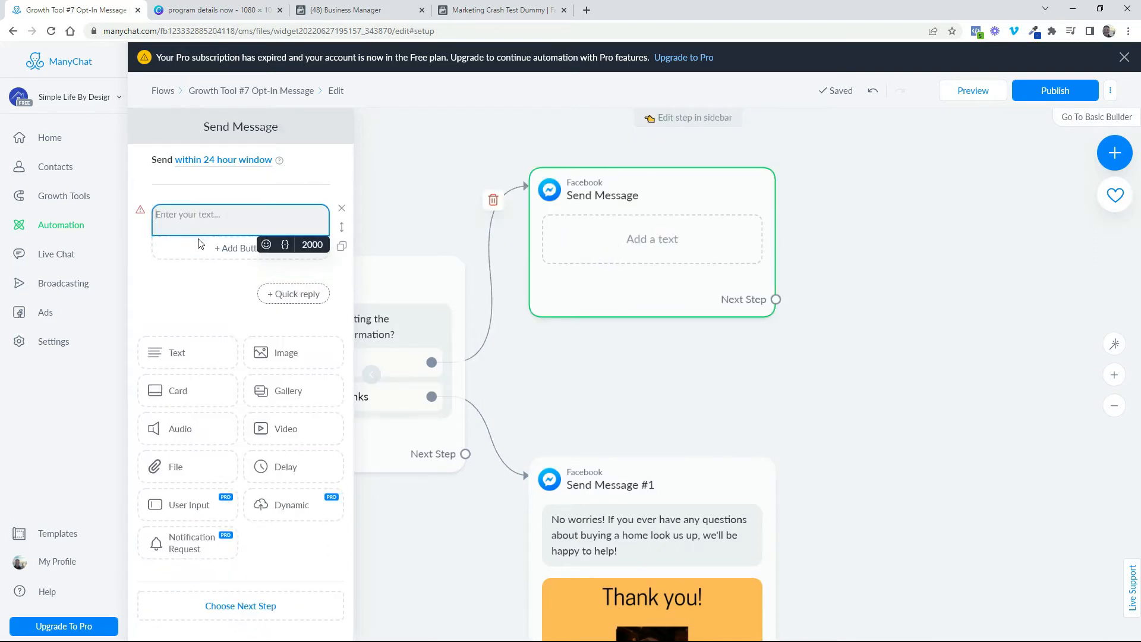
right_click(180, 212)
left_click(208, 307)
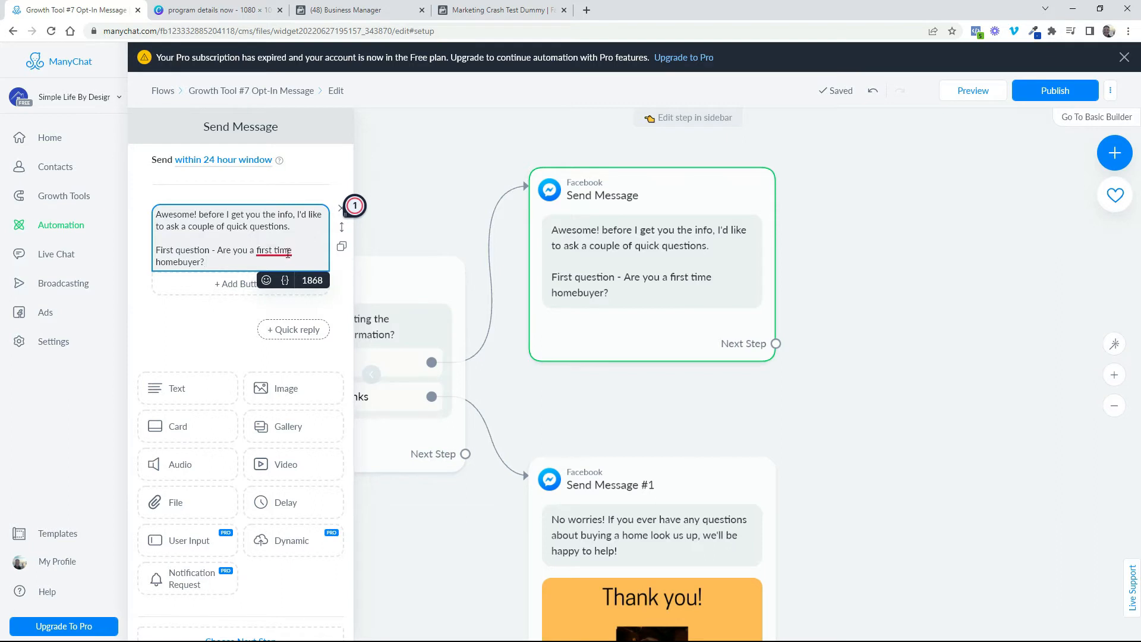
mouse_move(287, 252)
left_click(289, 282)
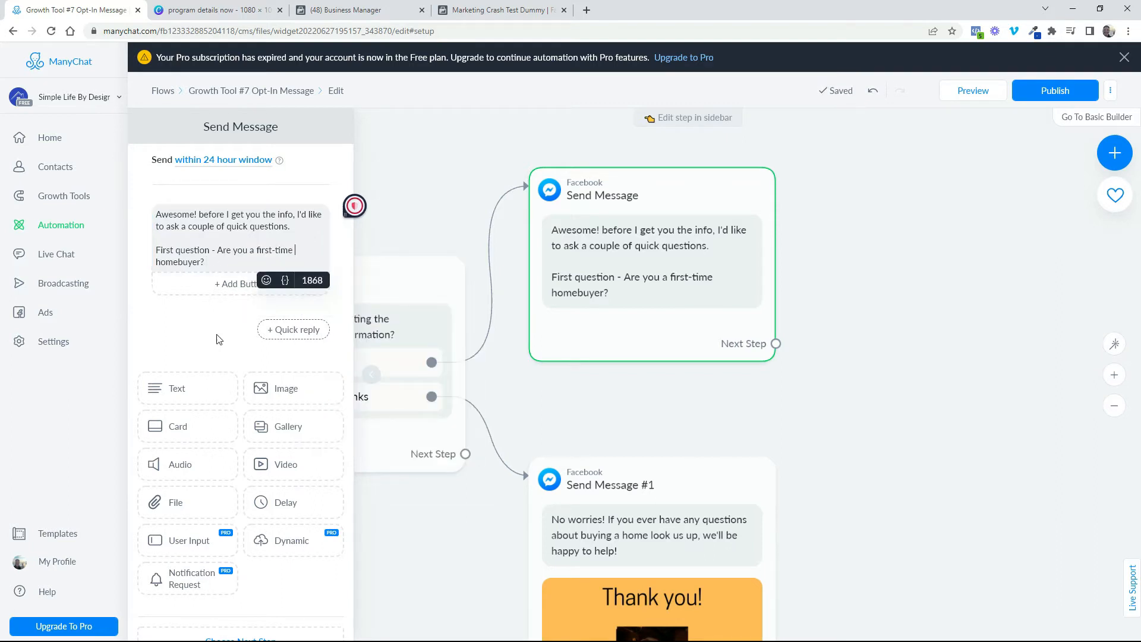
Add two reply buttons titled "Yes" and "No, I currently own" to the first-time homebuyer question
left_click(233, 291)
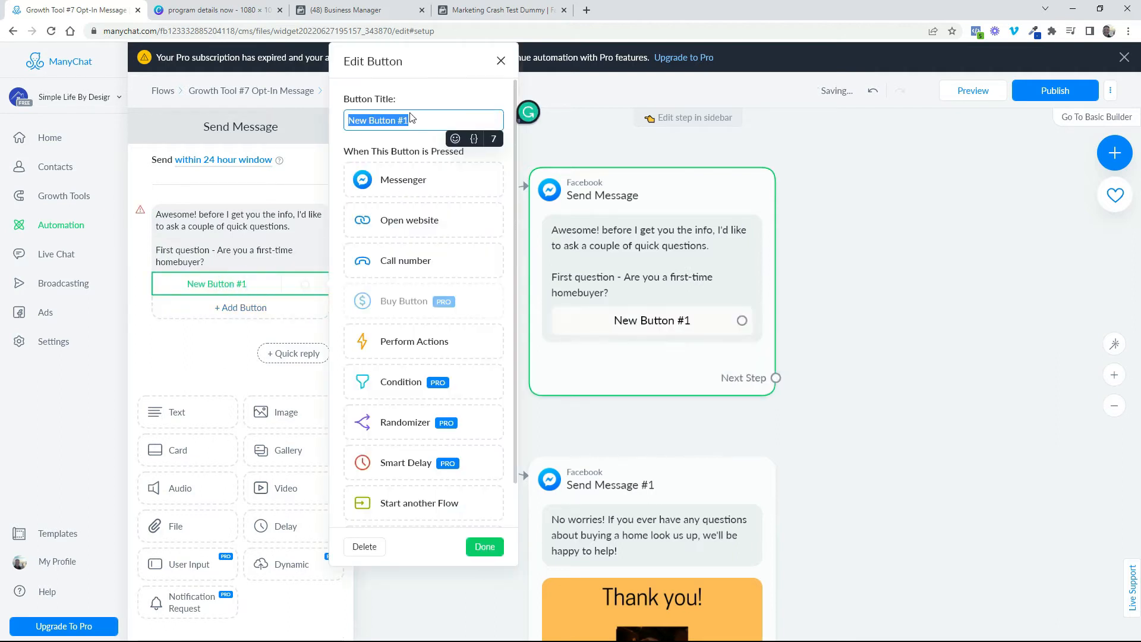
type("Yes")
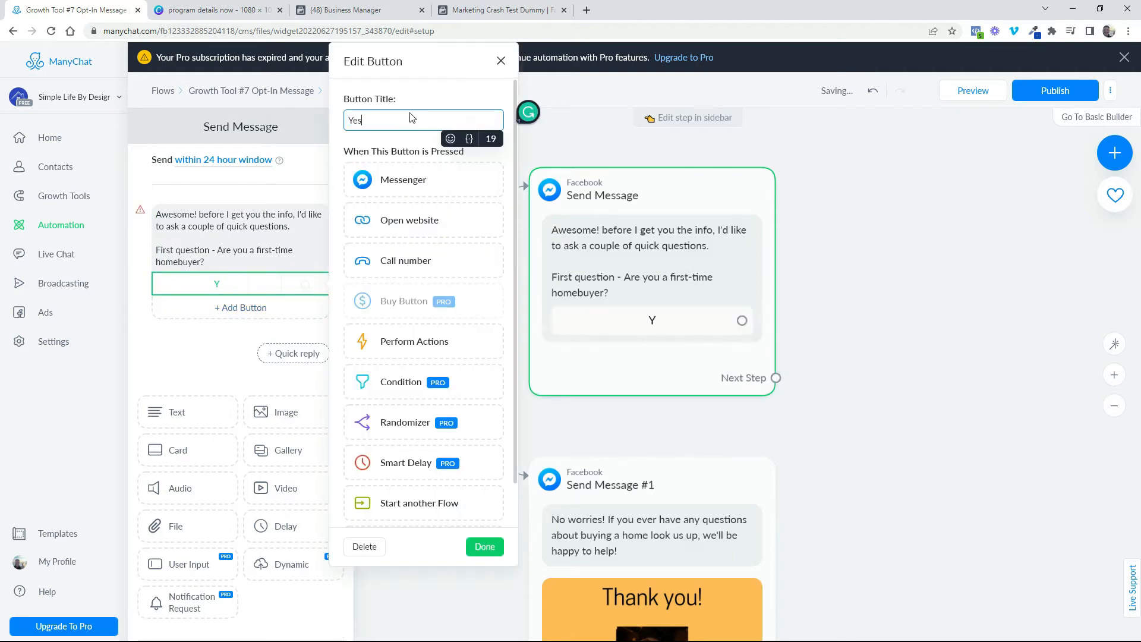
left_click(241, 315)
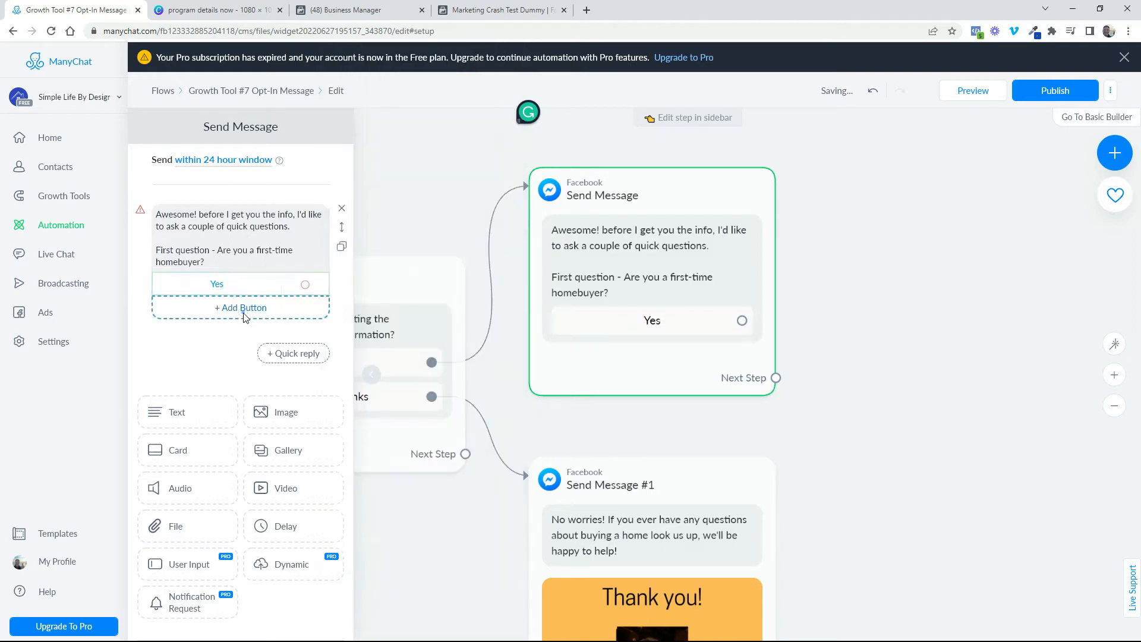
left_click(259, 306)
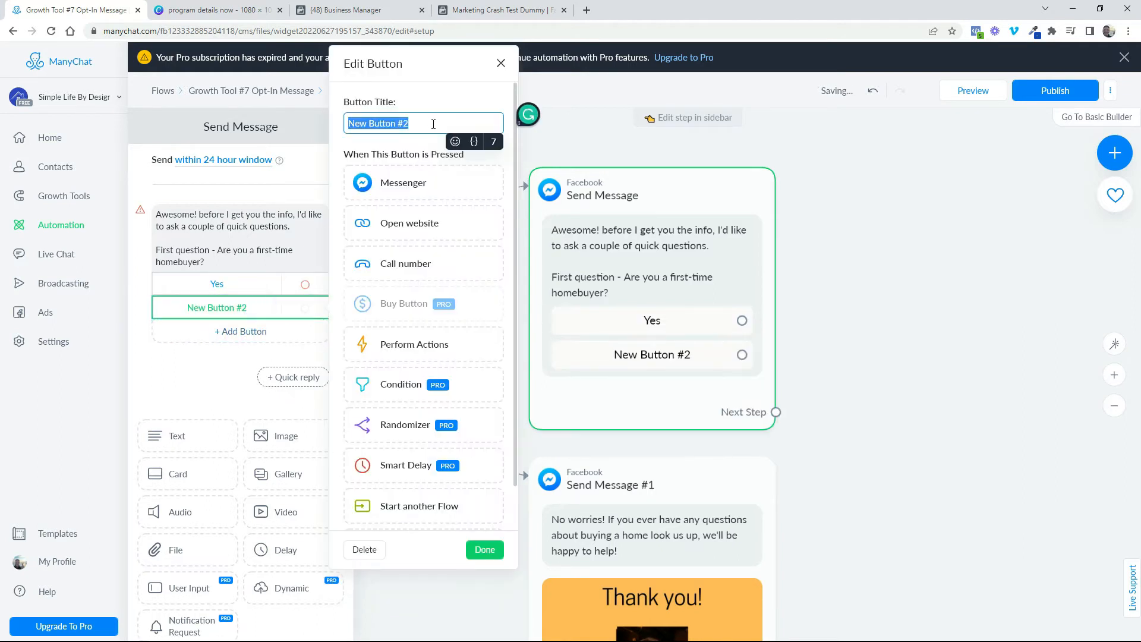
type("No")
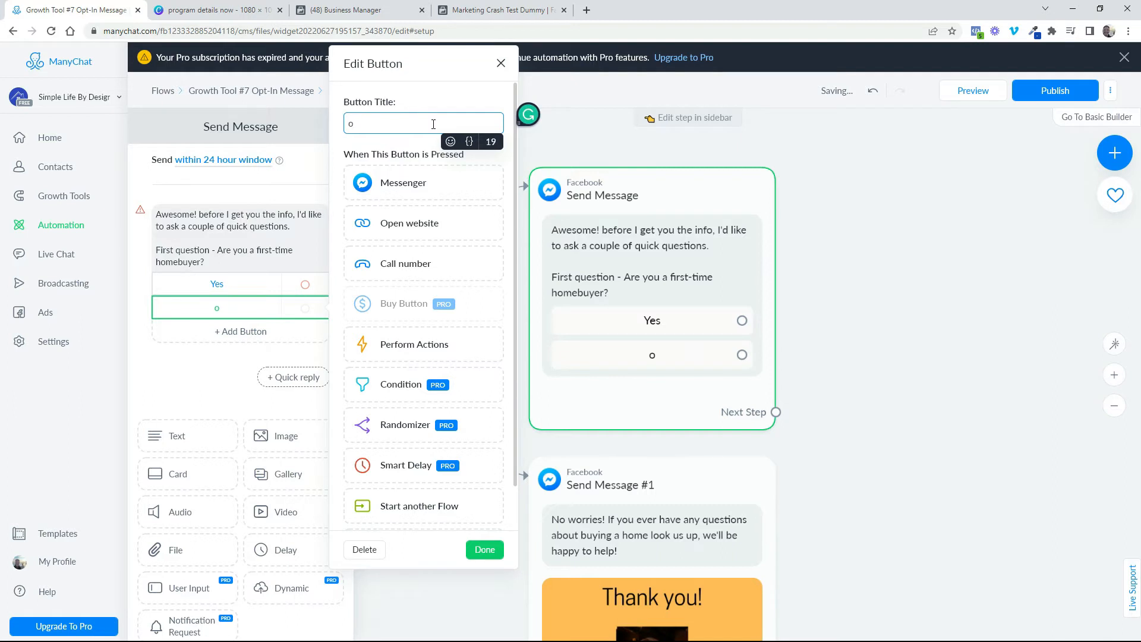
type(", I currentlyt o")
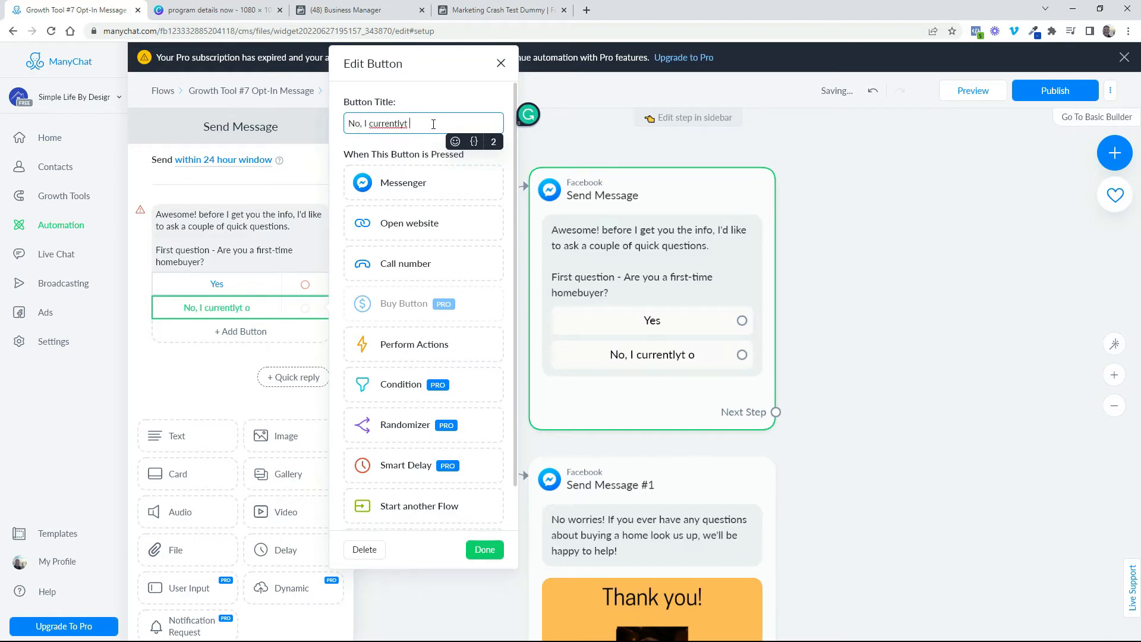
key("BackSpace")
type("own")
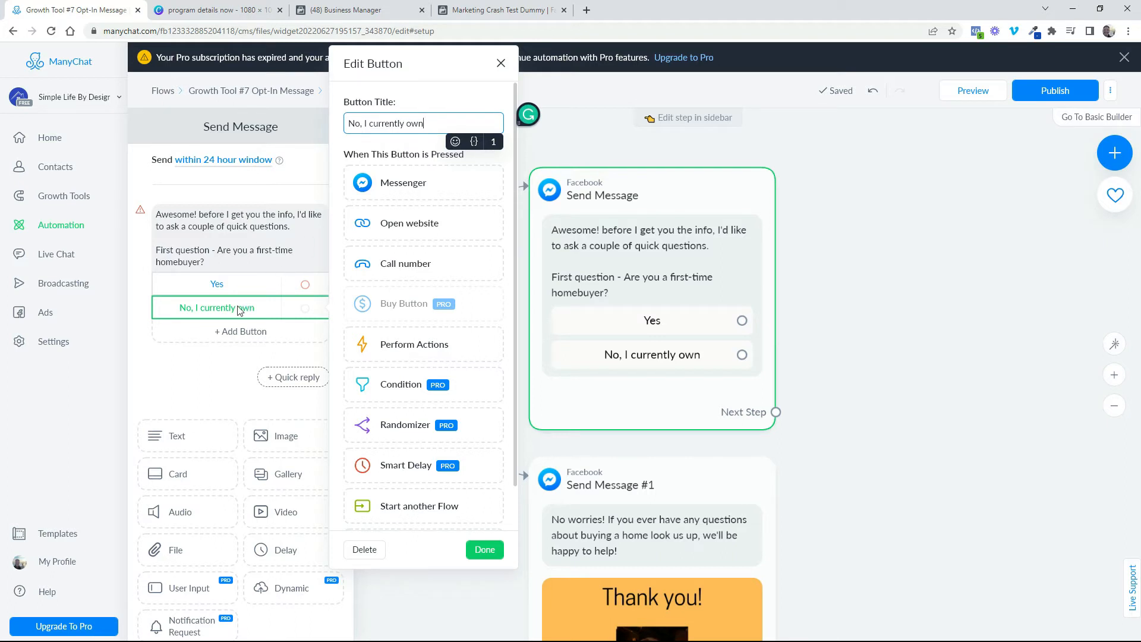
left_click(485, 549)
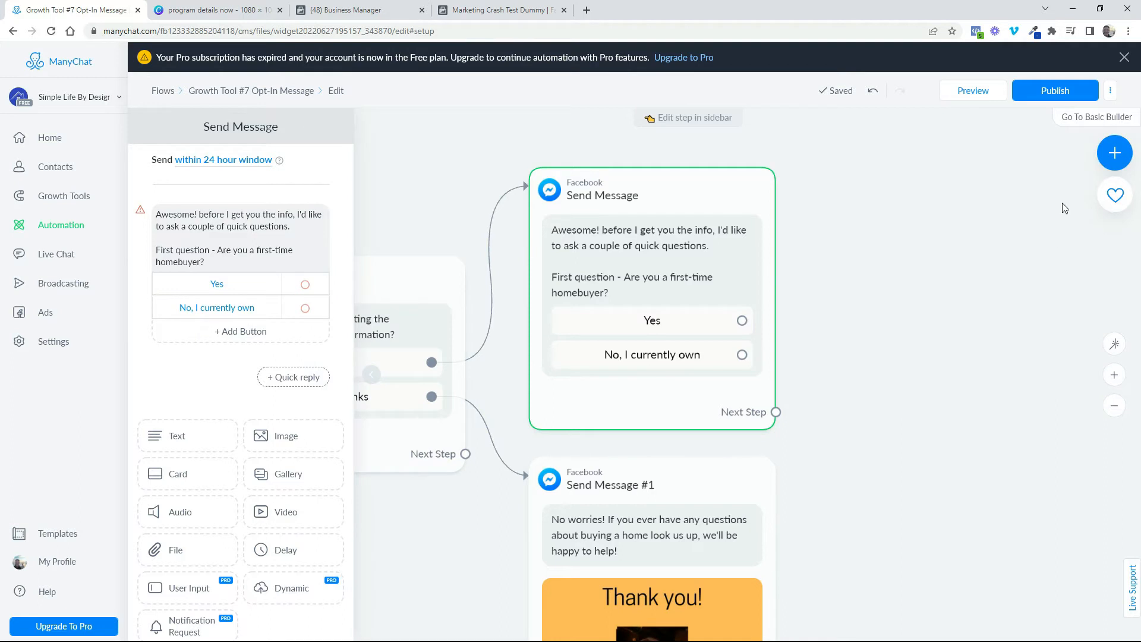
Add another Messenger message block and place it to the right of the first-time homebuyer question, level with its upper edge
left_click(1114, 160)
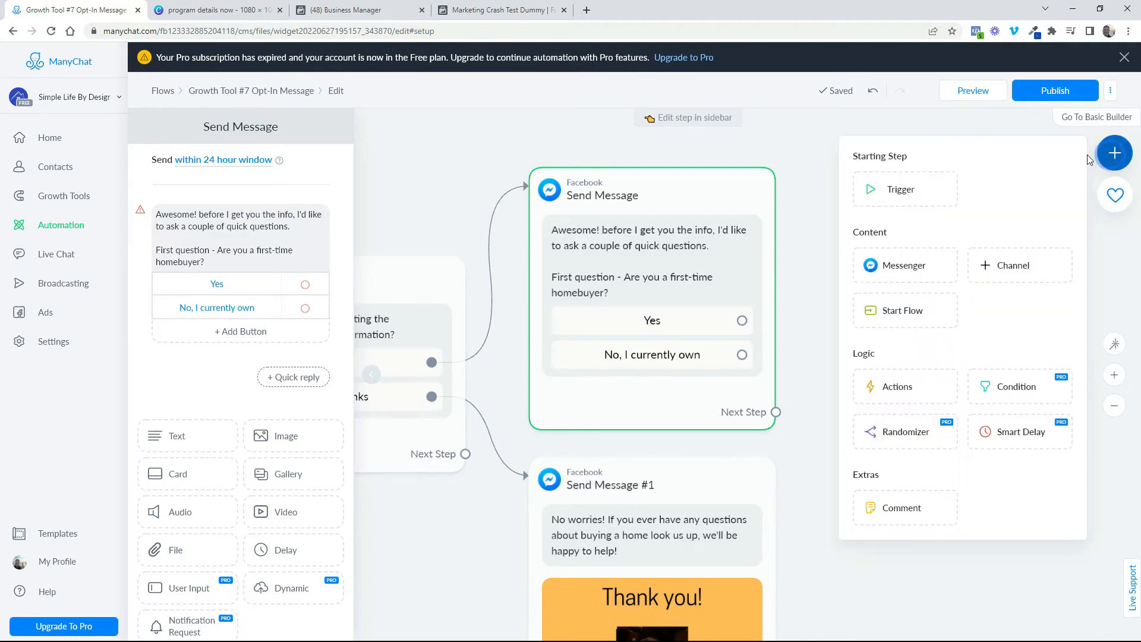
left_click(907, 268)
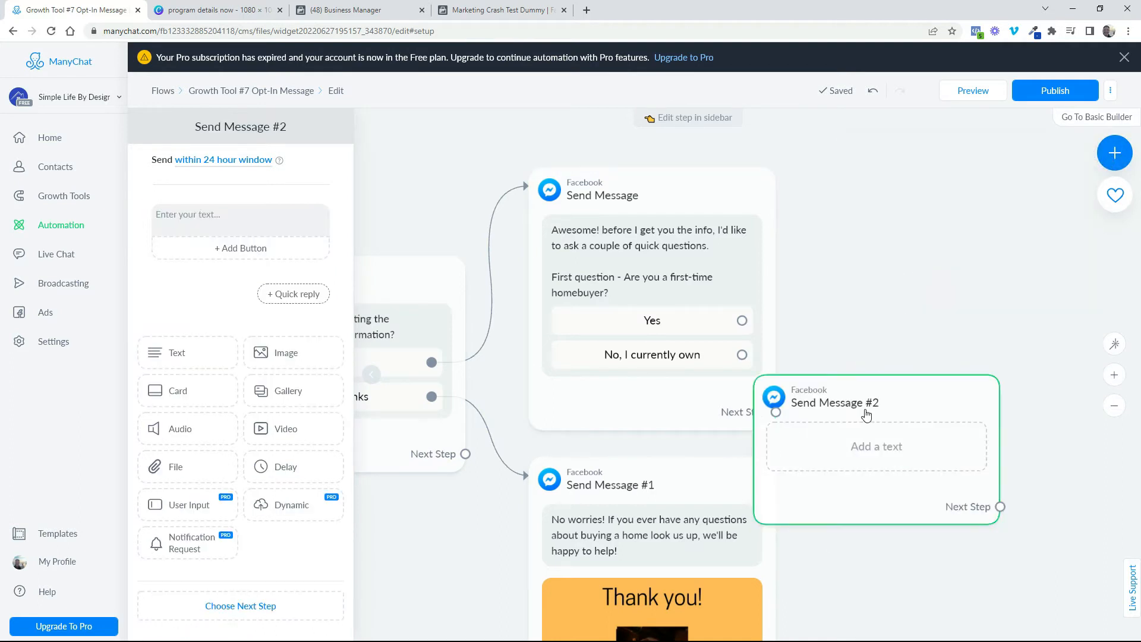
left_click_drag(866, 404, 993, 202)
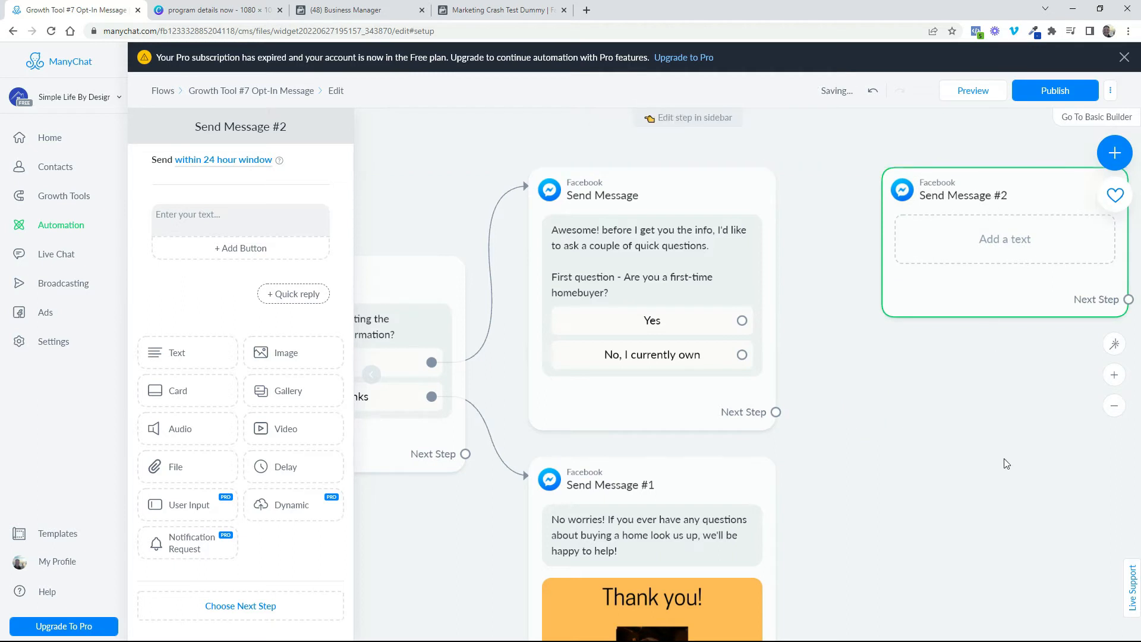
Set the new message block's text to "What is your current credit score?"
left_click_drag(1004, 460, 787, 459)
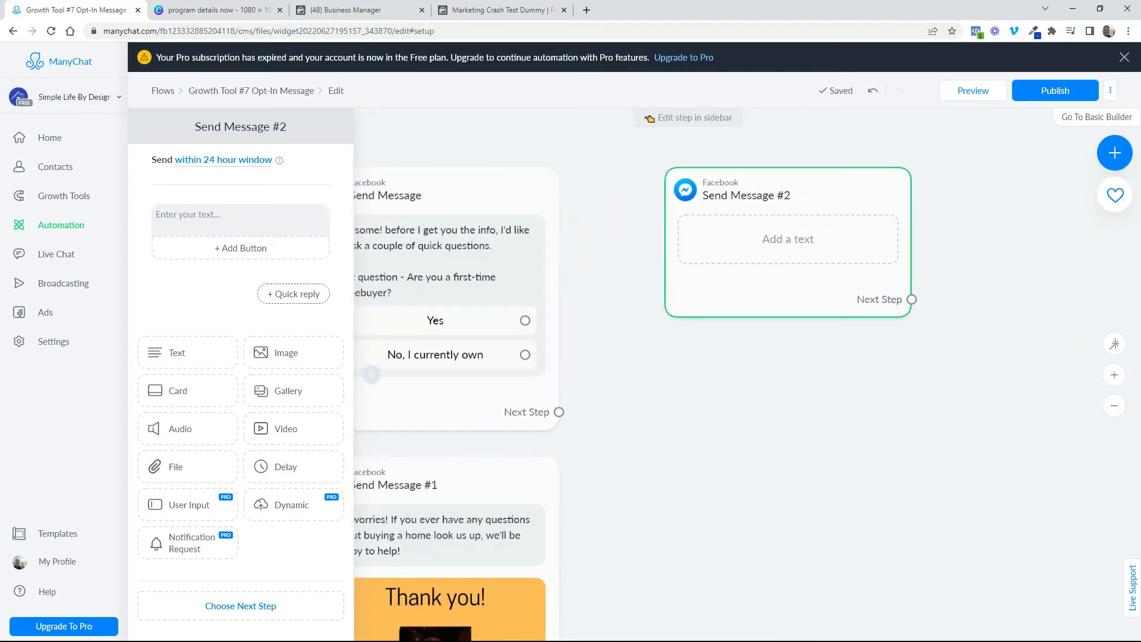
left_click(810, 238)
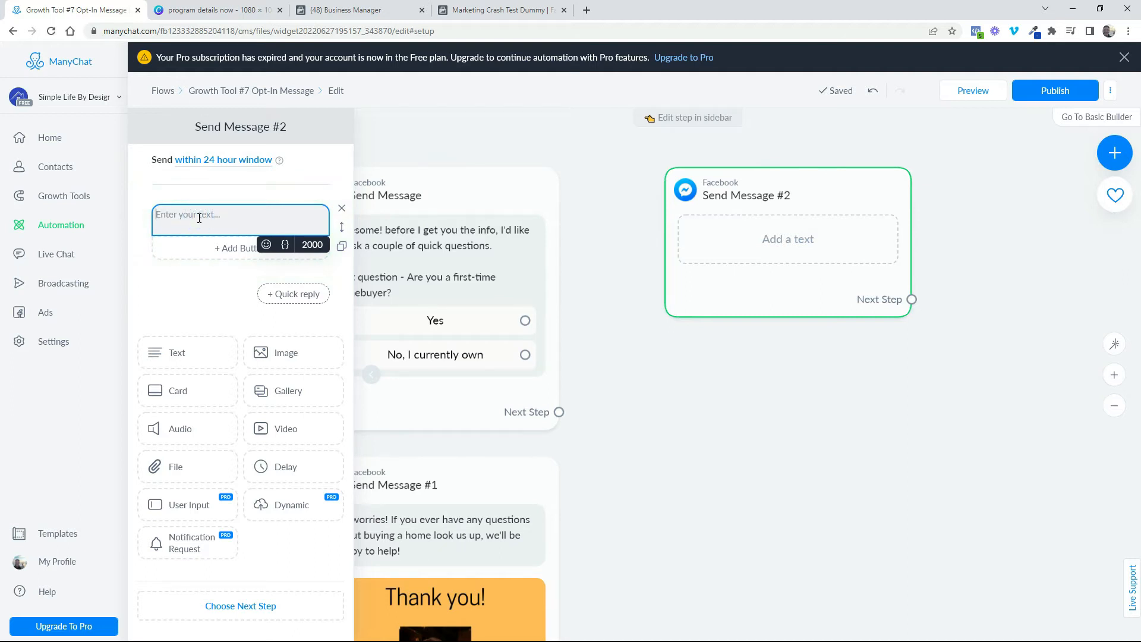
type("What is your current credit score?")
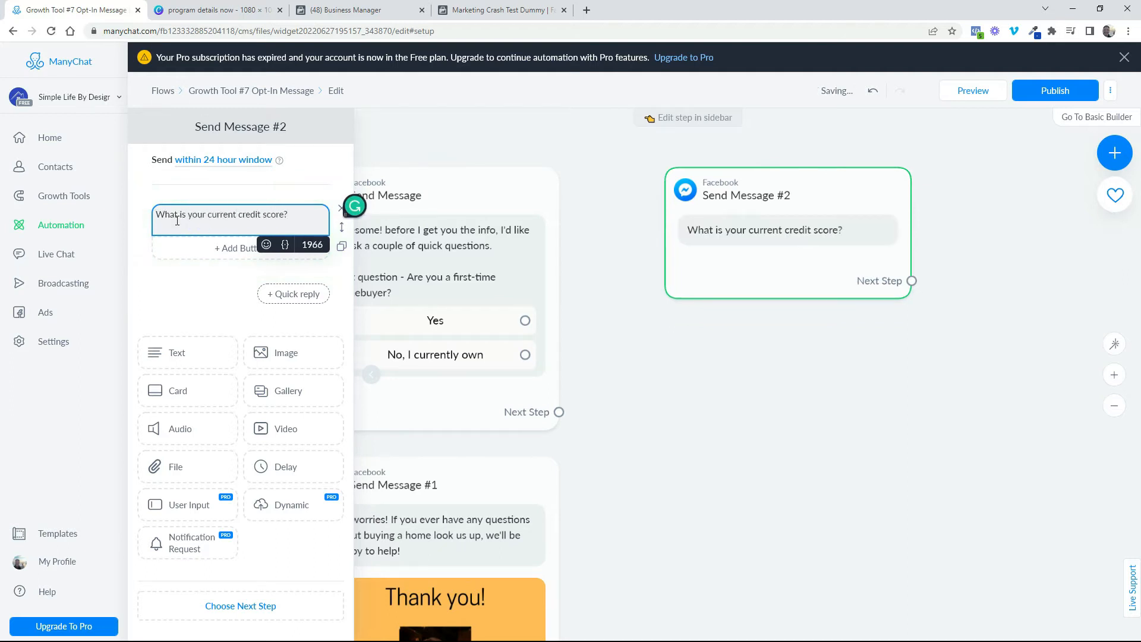
Add two reply buttons titled "Above 620" and "Below 620" to the credit score question
left_click(225, 250)
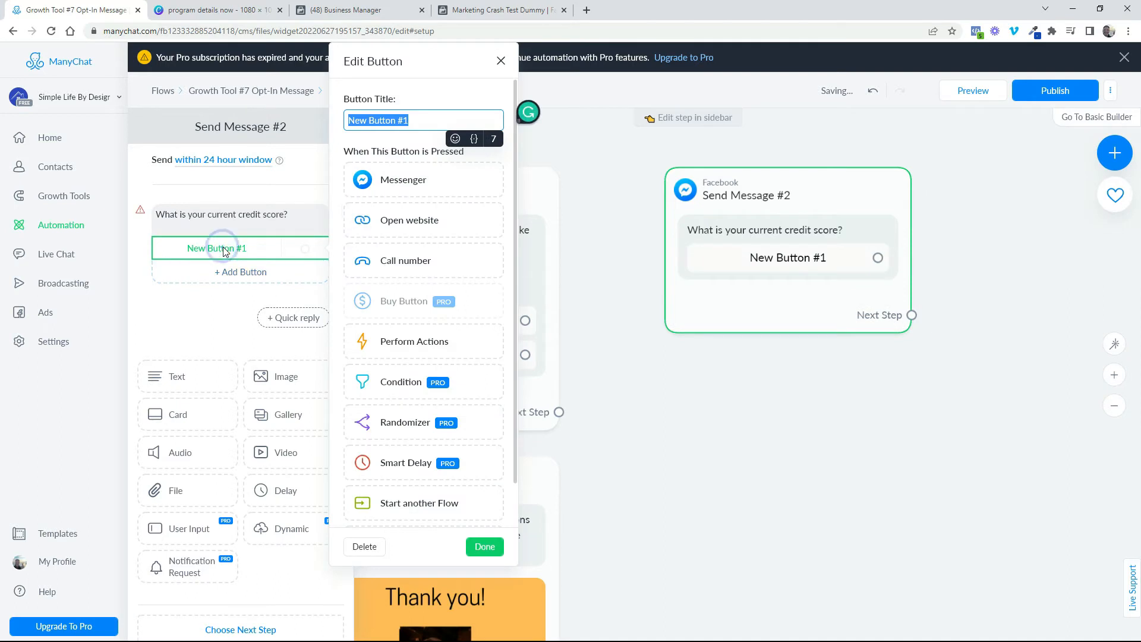
type("Ab")
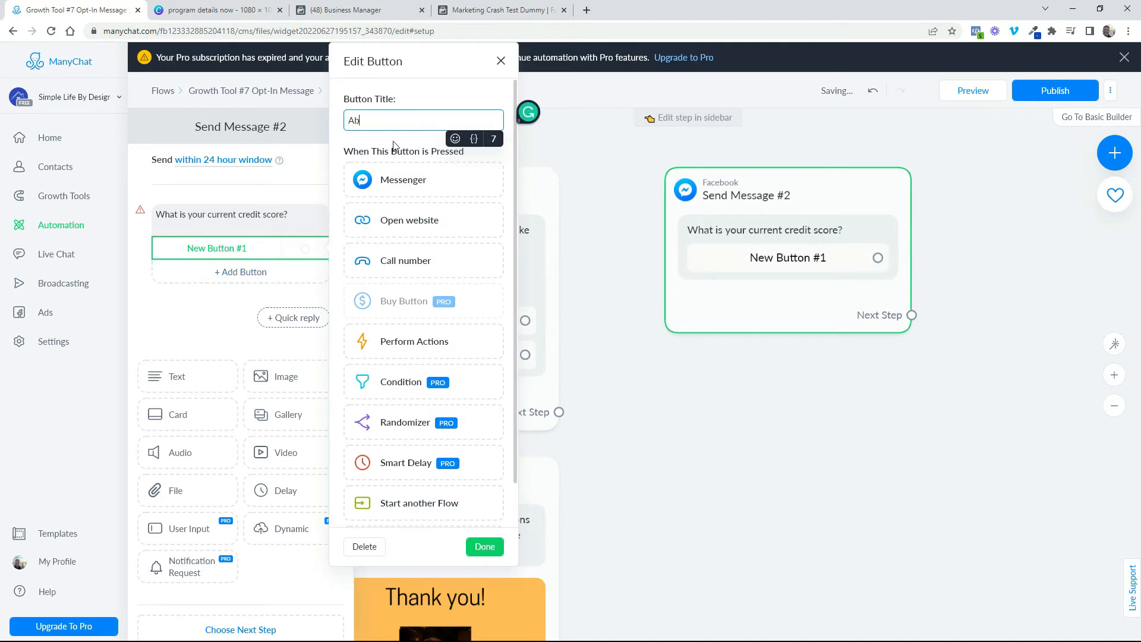
type("ove 620")
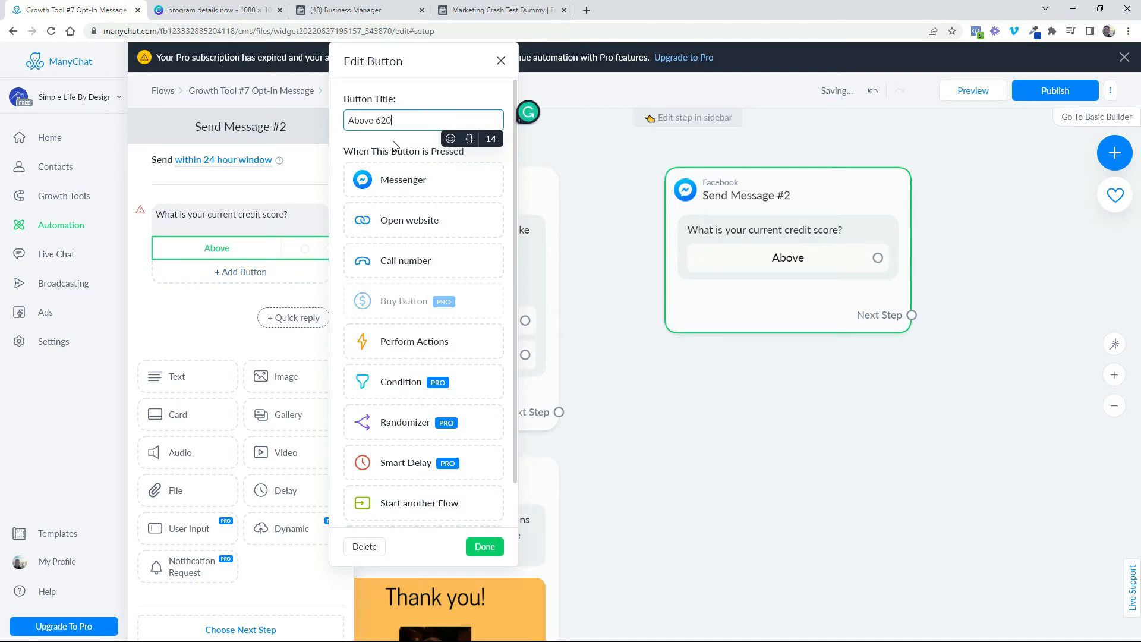
left_click(224, 280)
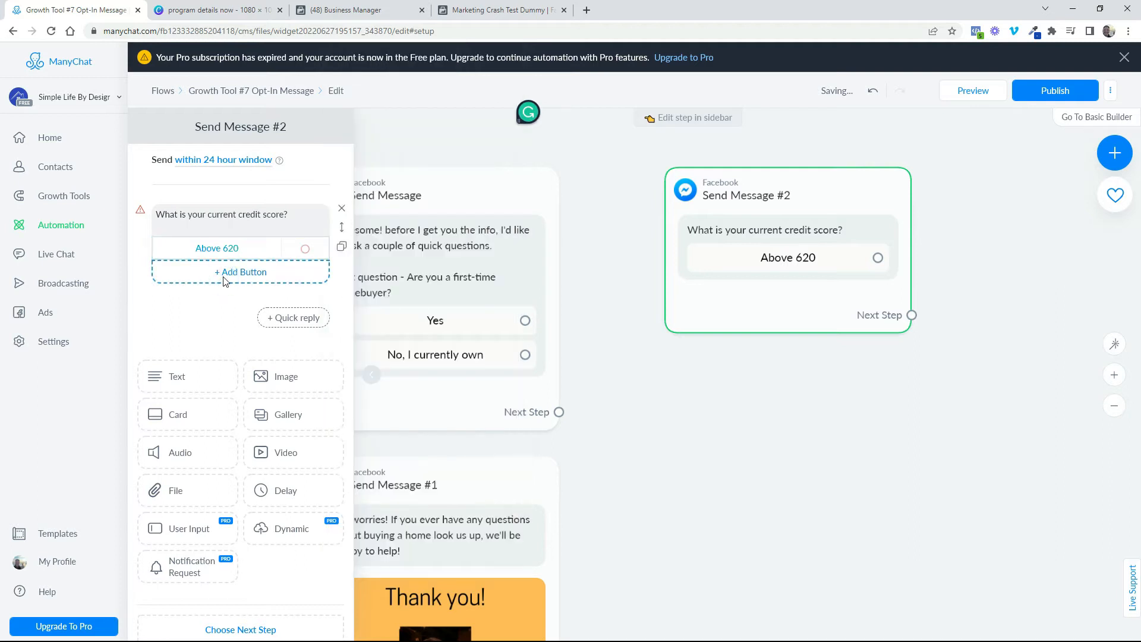
left_click(224, 274)
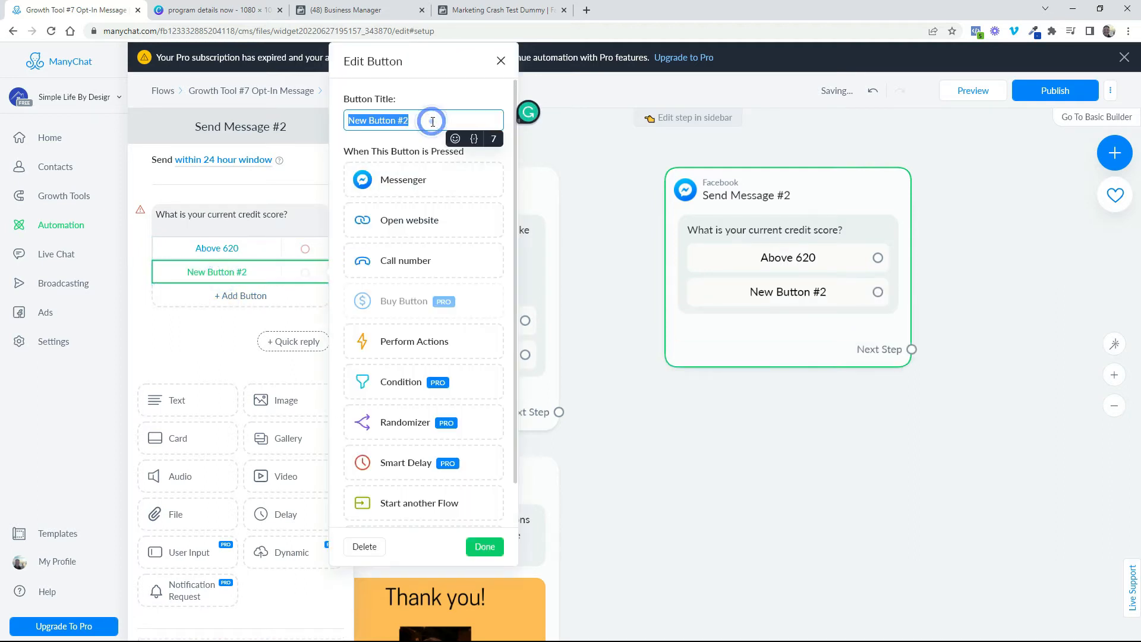
type("Below ")
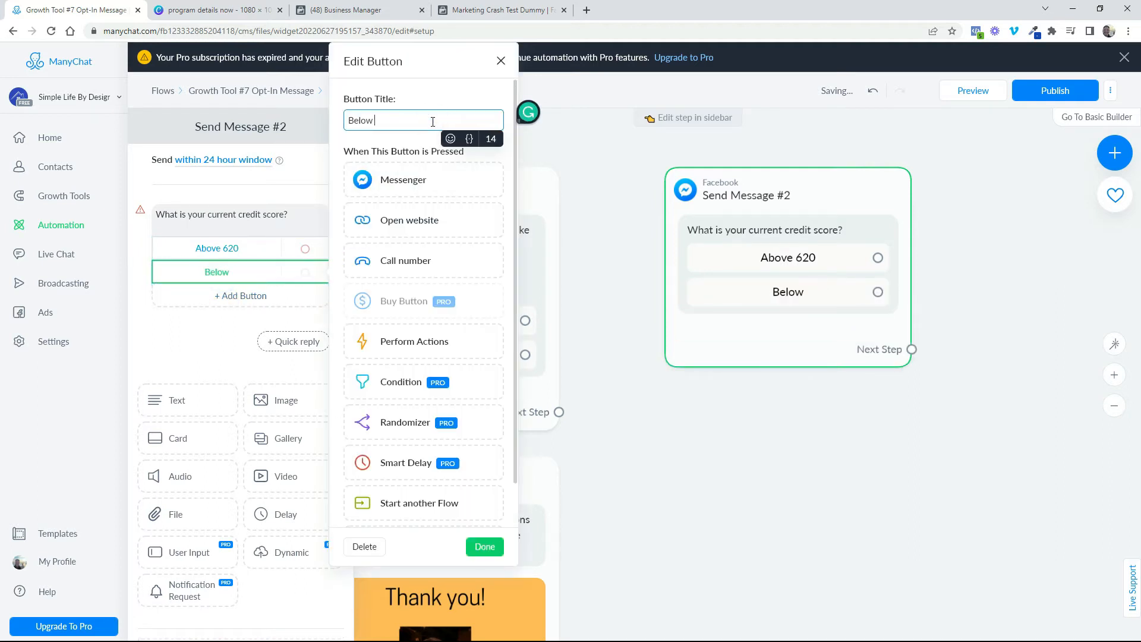
type("620")
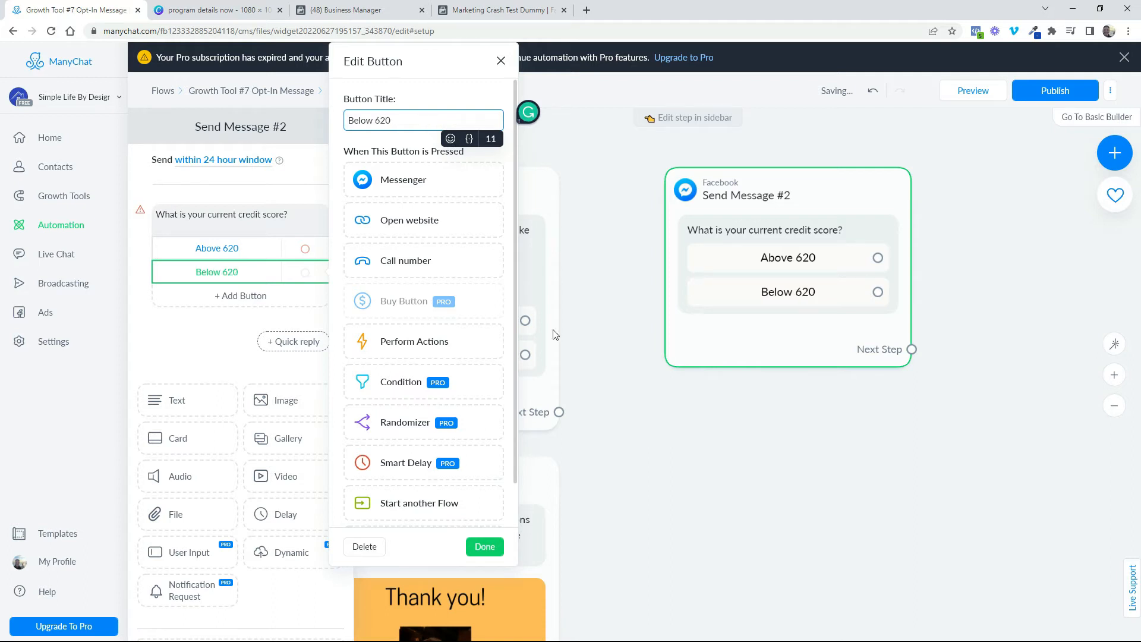
left_click(794, 472)
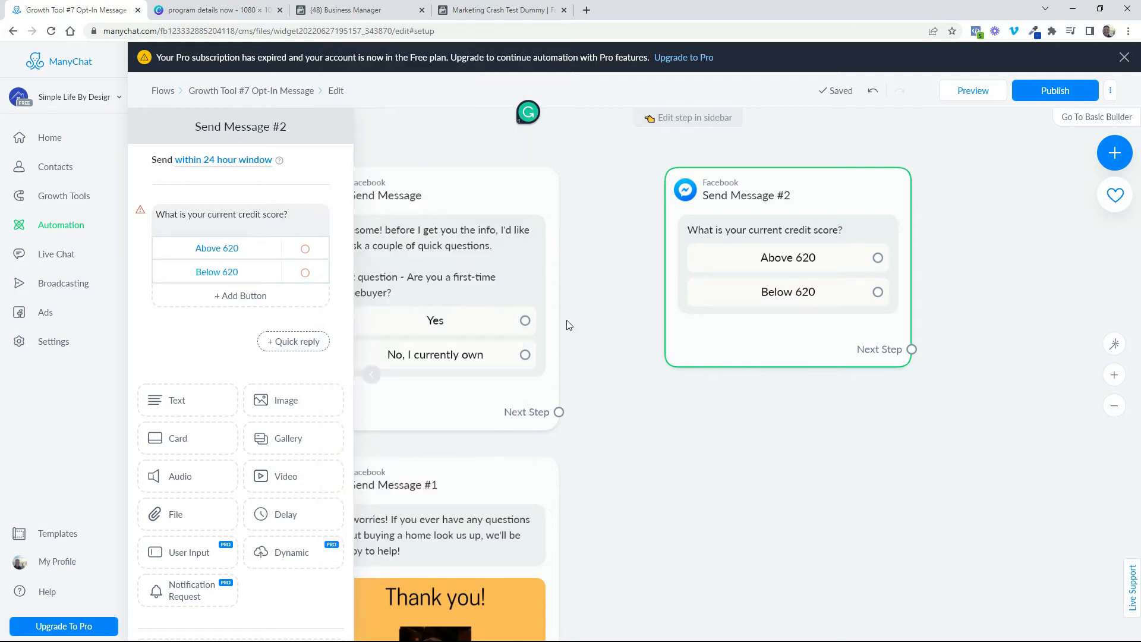
Connect both the "Yes" and "No, I currently own" replies of the first-time homebuyer question to the credit score question
left_click_drag(720, 487, 844, 511)
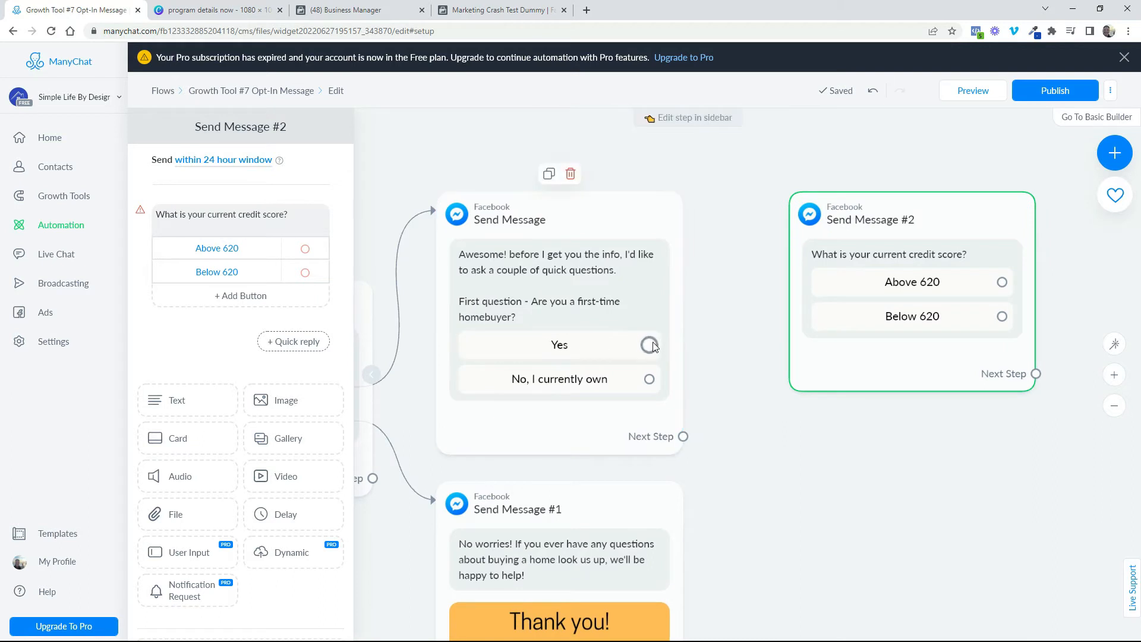
left_click_drag(649, 344, 802, 220)
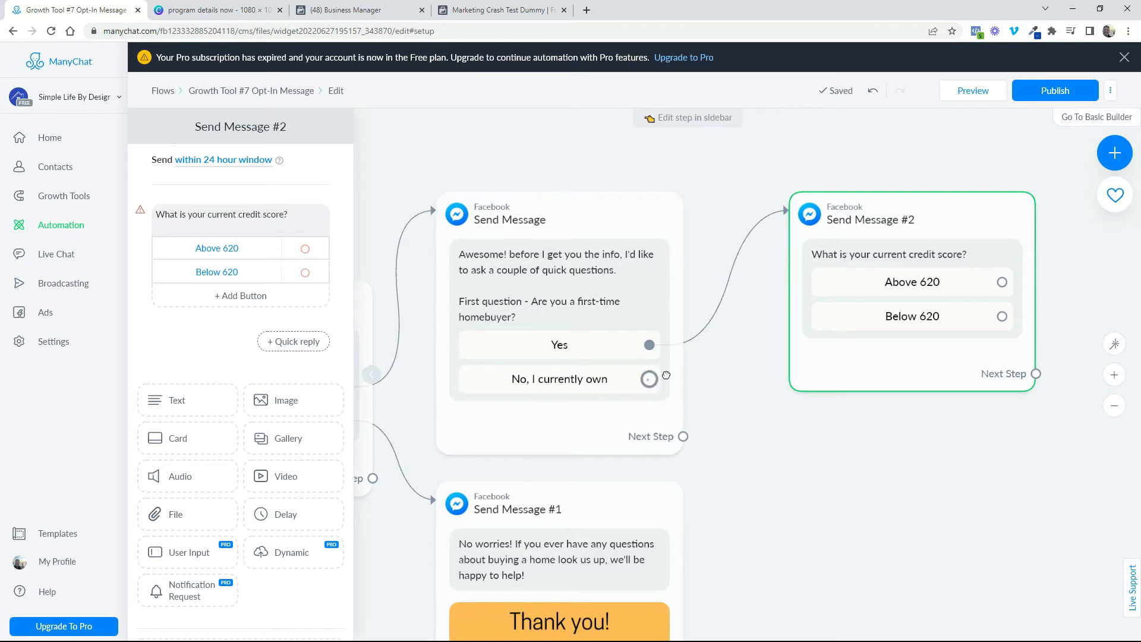
left_click_drag(666, 375, 789, 209)
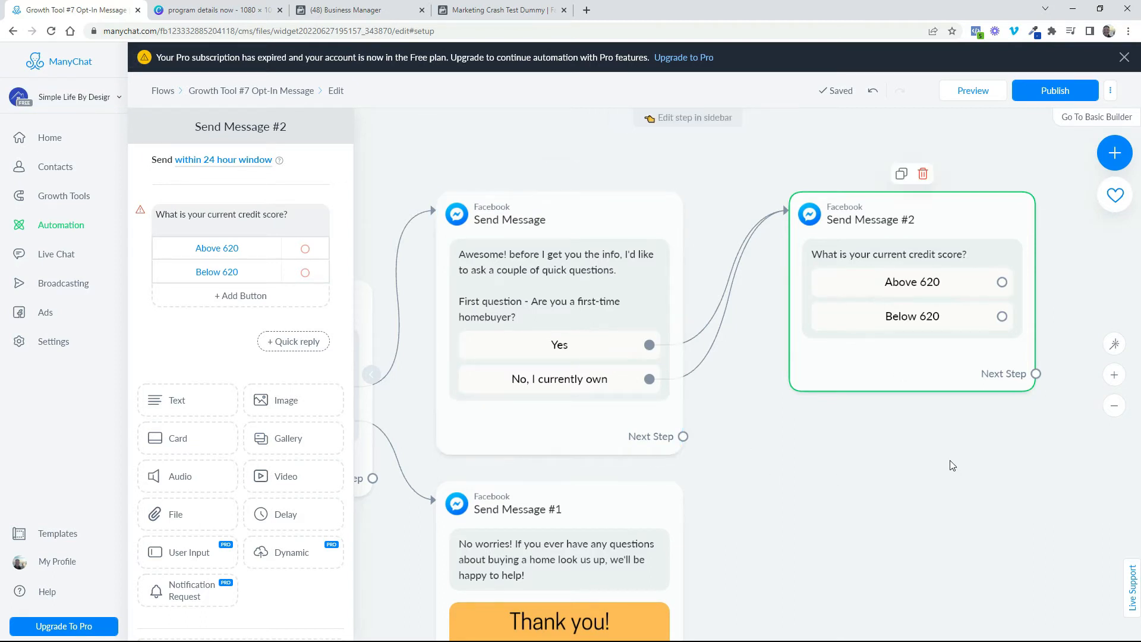
Add another Messenger message block and connect both the "Above 620" and "Below 620" replies to it
left_click_drag(951, 465, 614, 489)
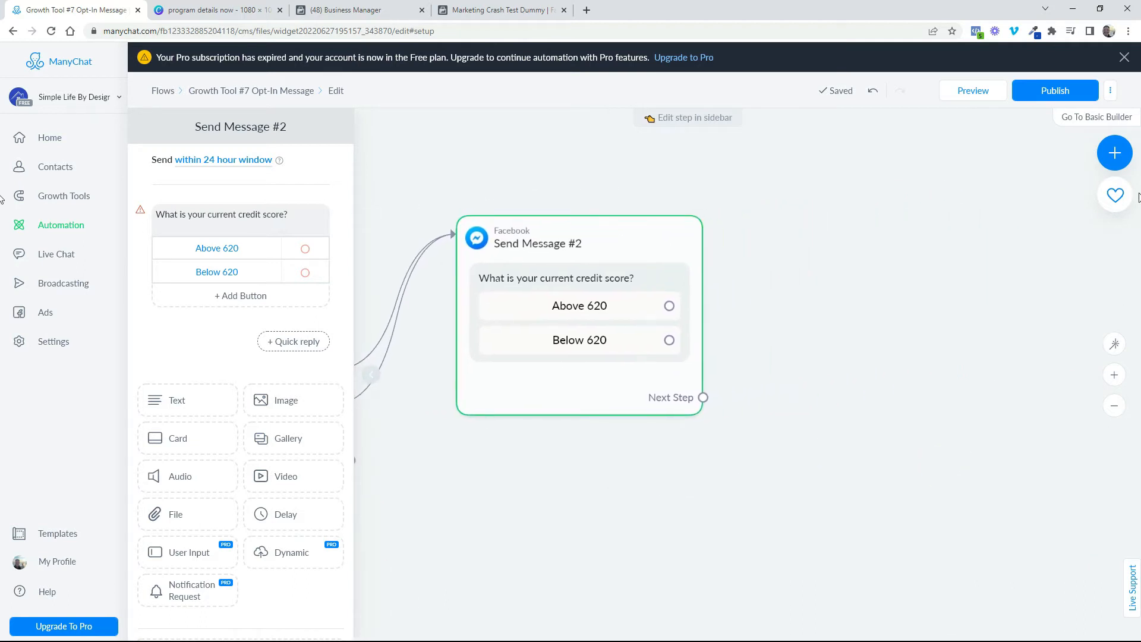
left_click(1114, 153)
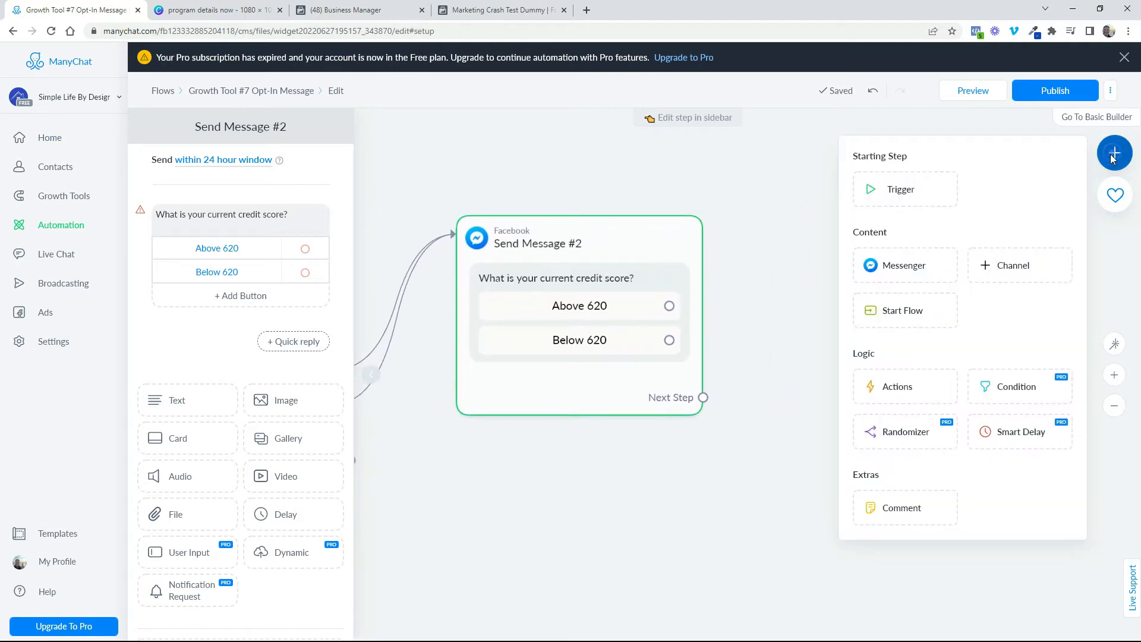
left_click(901, 268)
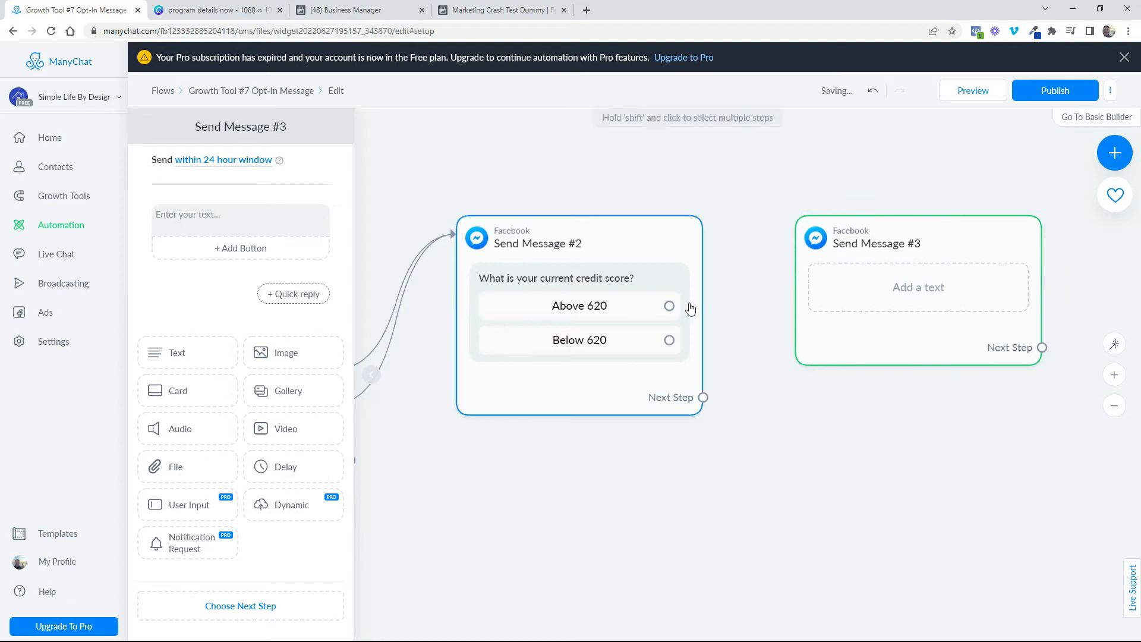
left_click(668, 305)
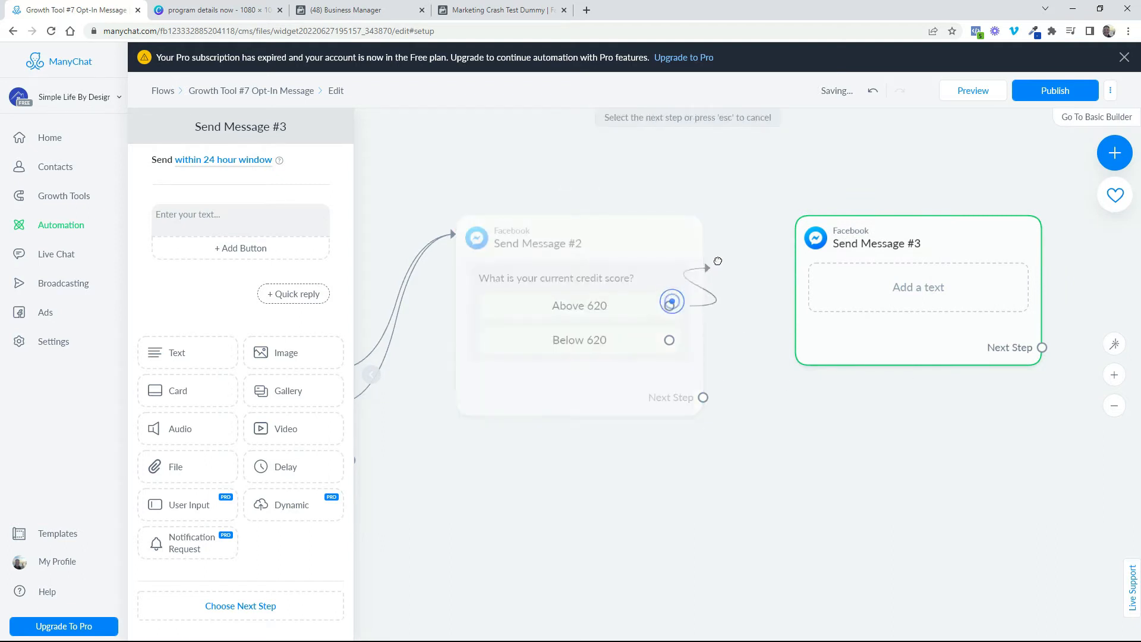
left_click(816, 224)
left_click(669, 339)
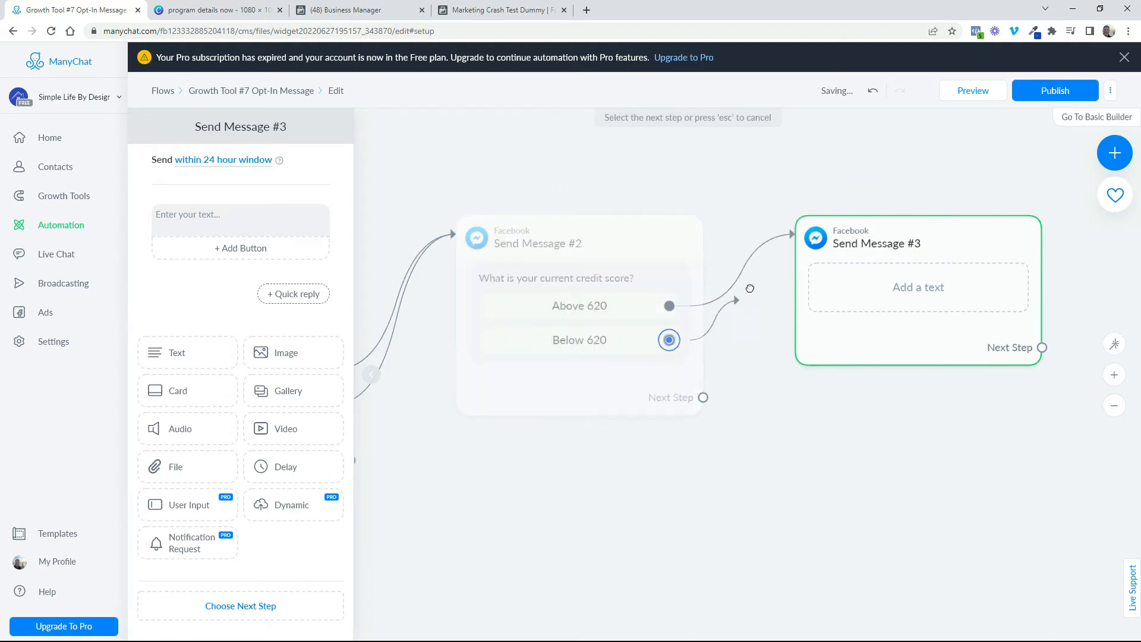
left_click(810, 237)
Set the new message block's text to "How much cash reserves do you have saved for your home purchase?"
left_click_drag(909, 456, 752, 472)
left_click(785, 298)
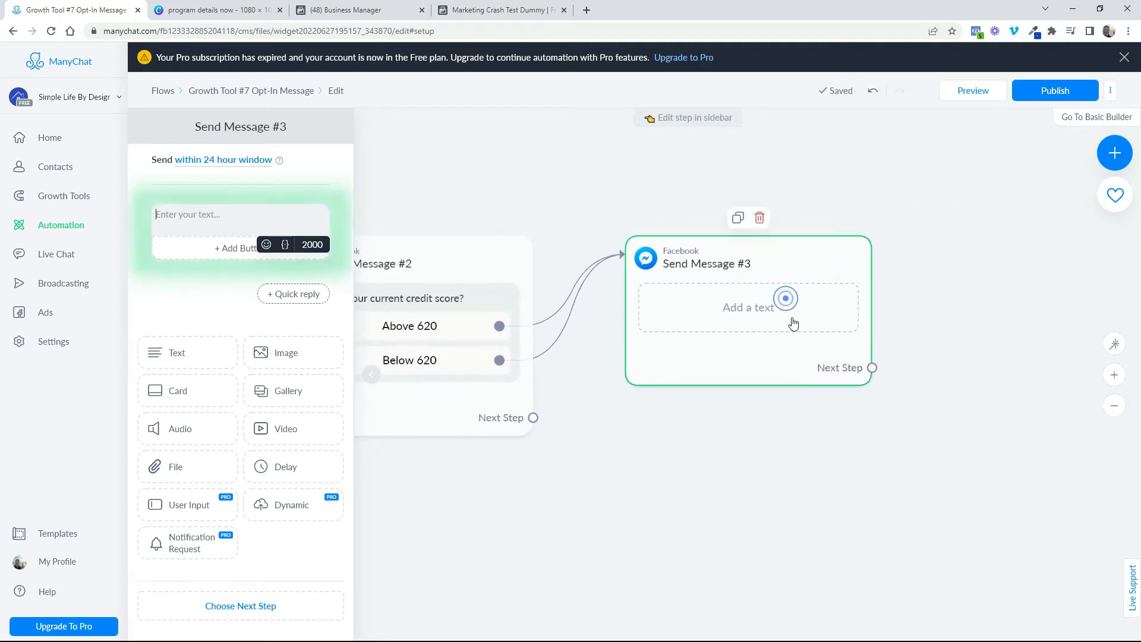
left_click(203, 212)
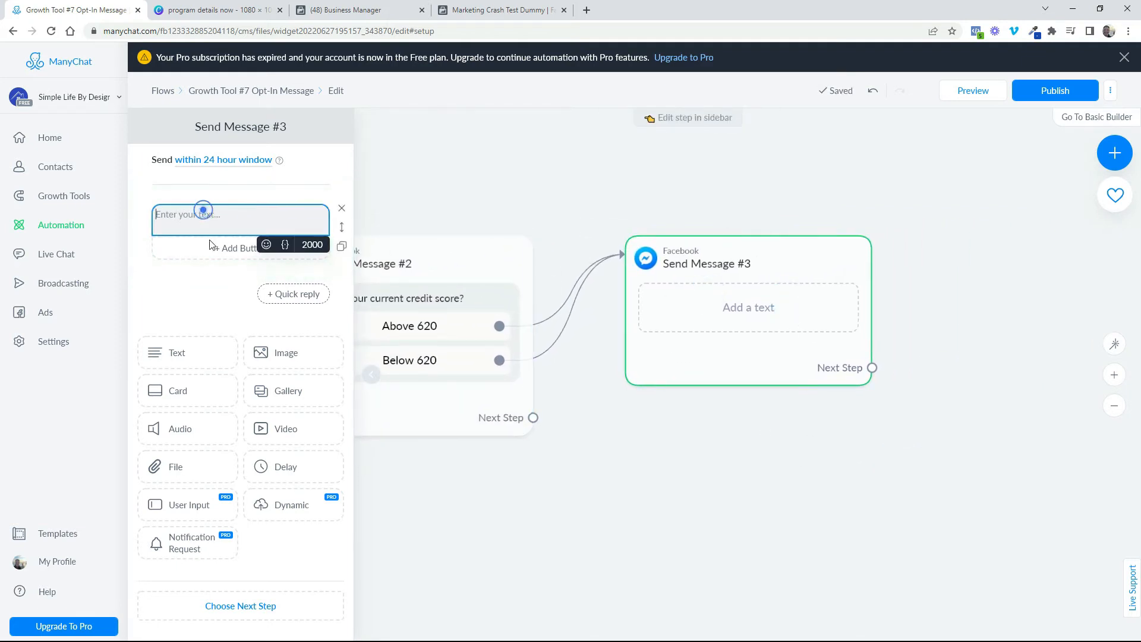
left_click(212, 211)
left_click(820, 370)
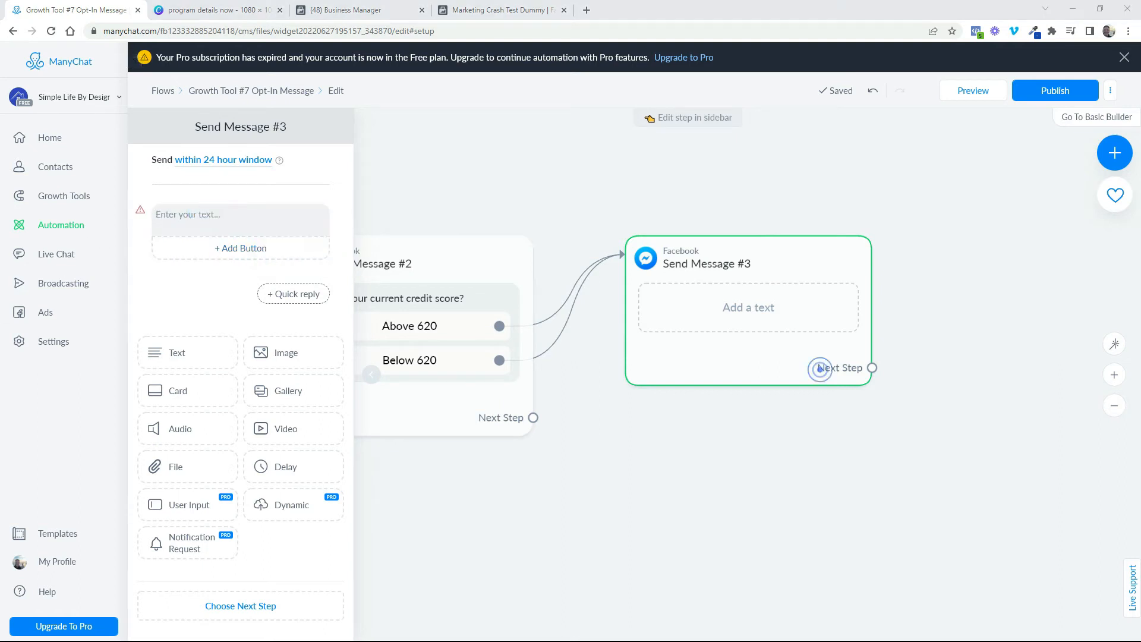
type("How much cash reserves do you have saved for your home purchase?")
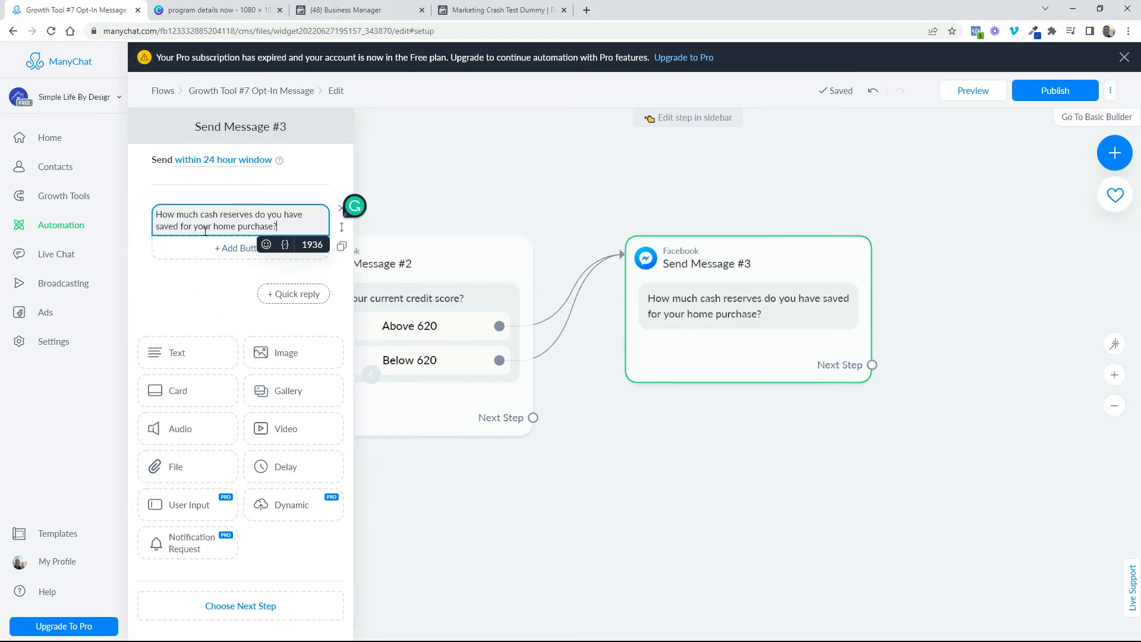
Add three reply buttons titled "Below $1,000", "$1,000 - $2,000" and "Over $2,000" to the cash reserves question
left_click(220, 250)
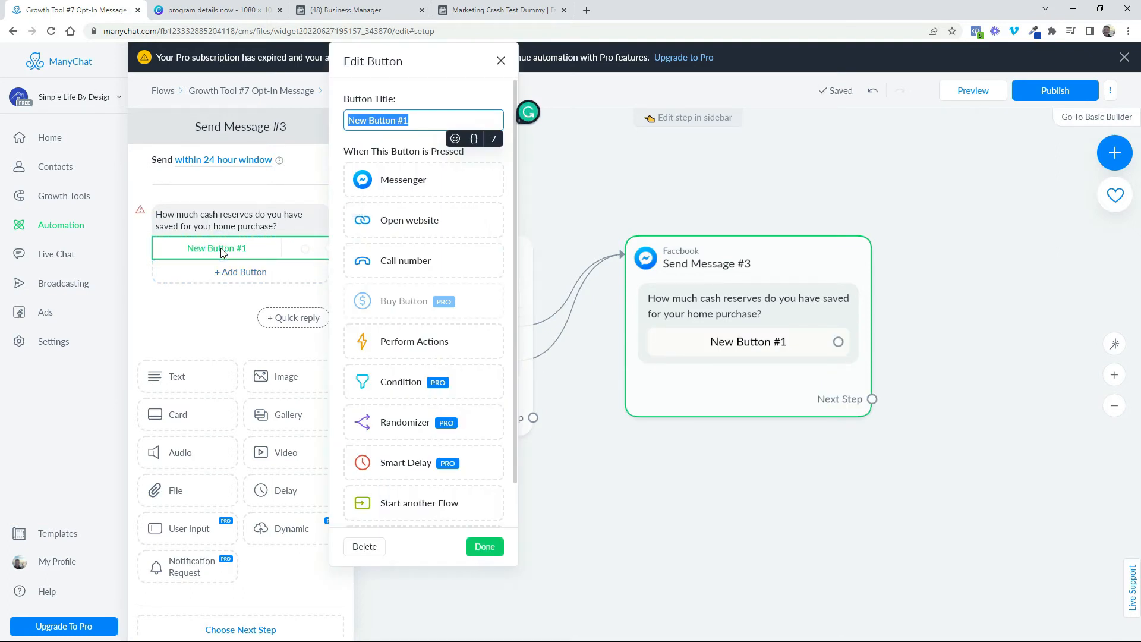
type("Below $1,000")
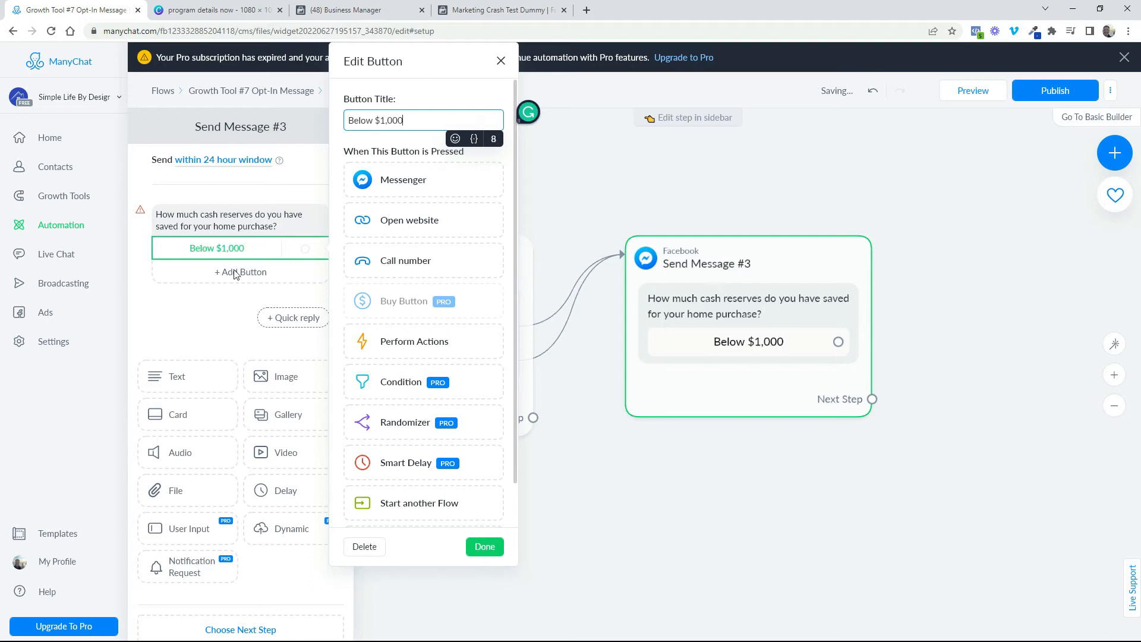
left_click(483, 547)
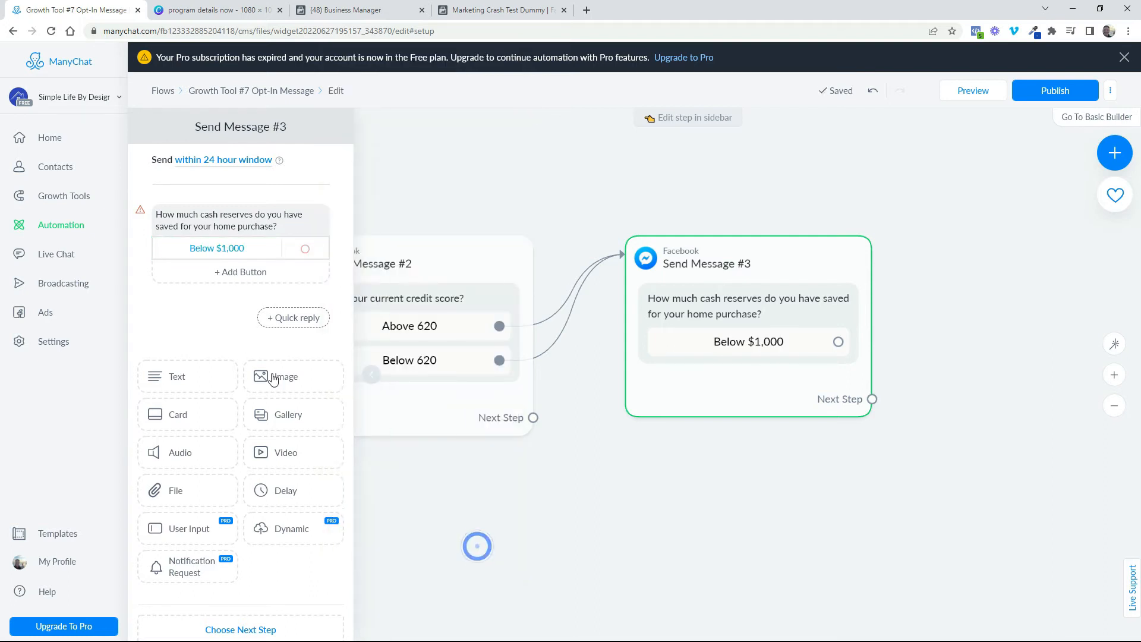
left_click(235, 273)
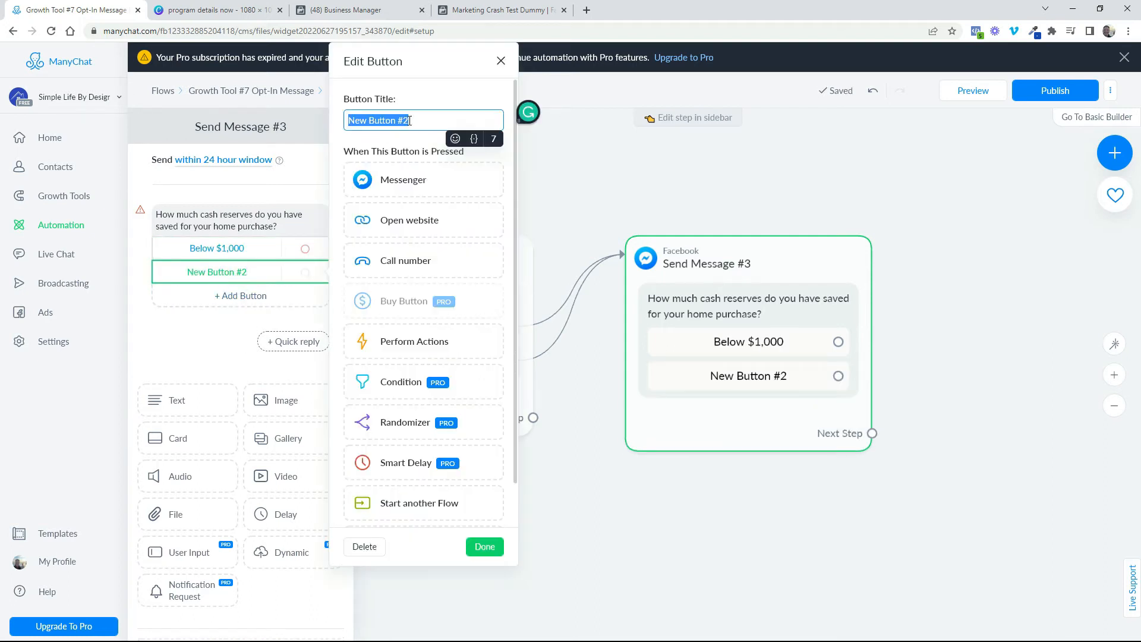
type("$1,000 - $2,000")
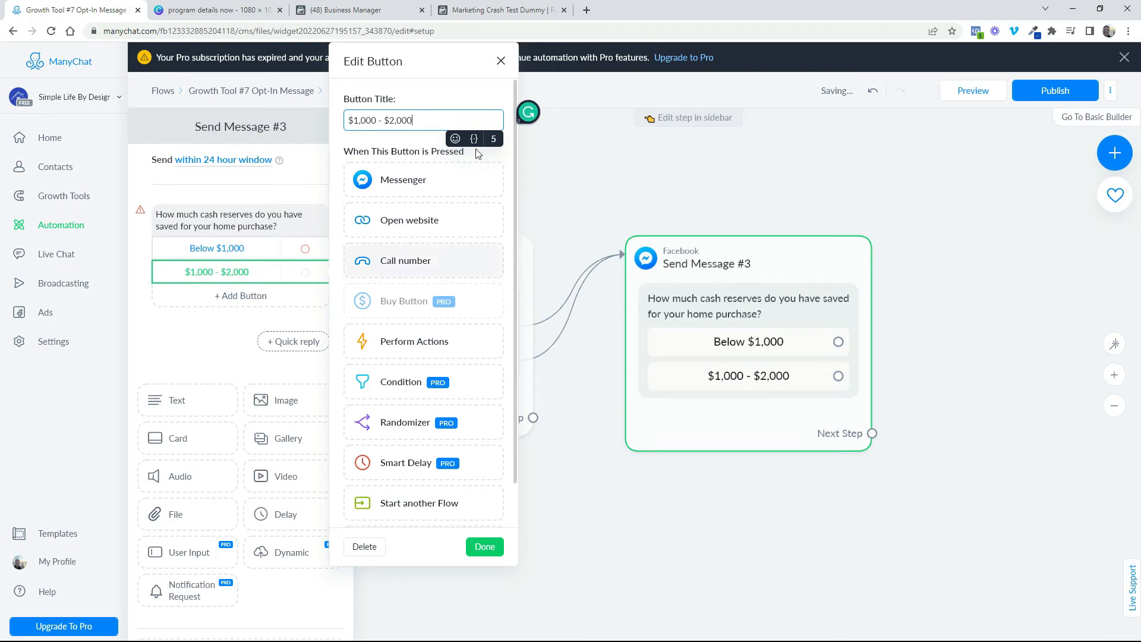
left_click(488, 546)
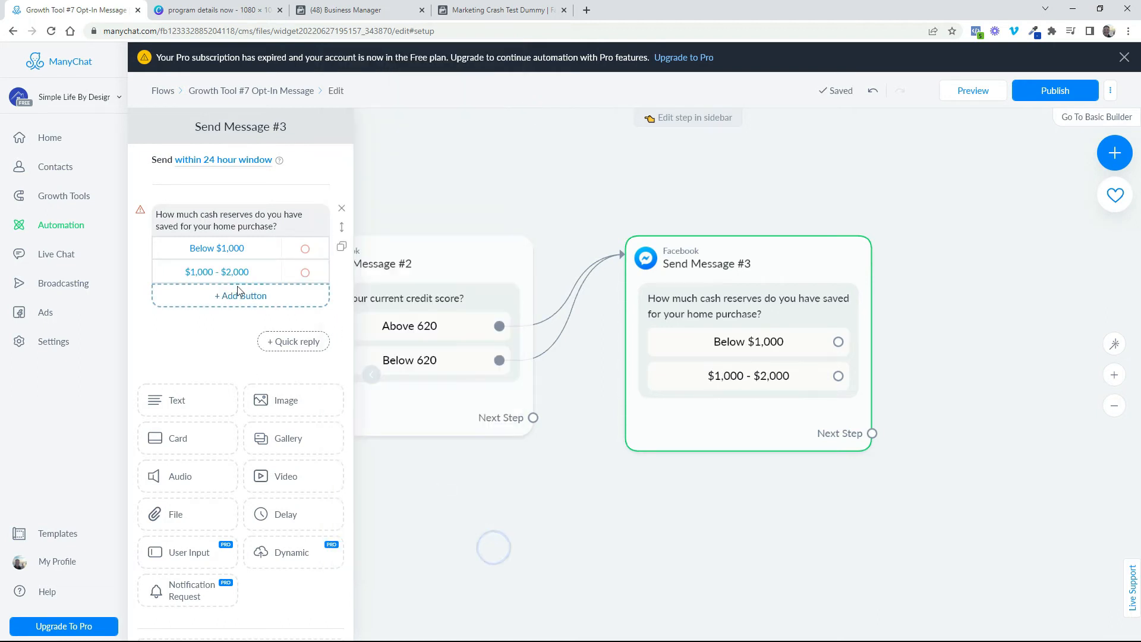
left_click(238, 296)
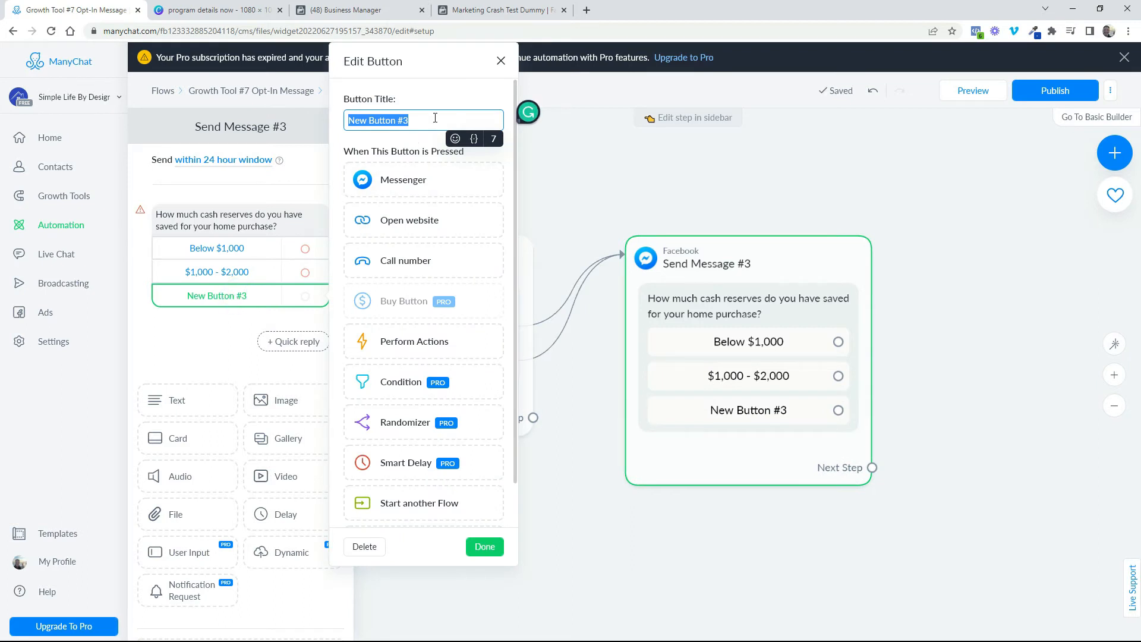
type("Over $2,000")
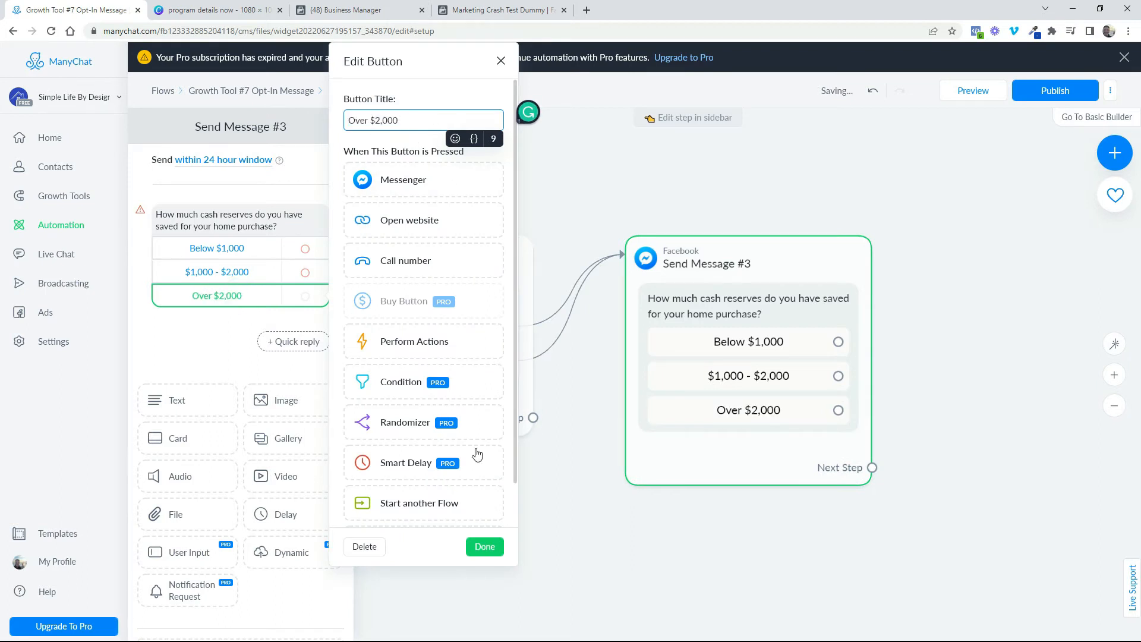
left_click(485, 547)
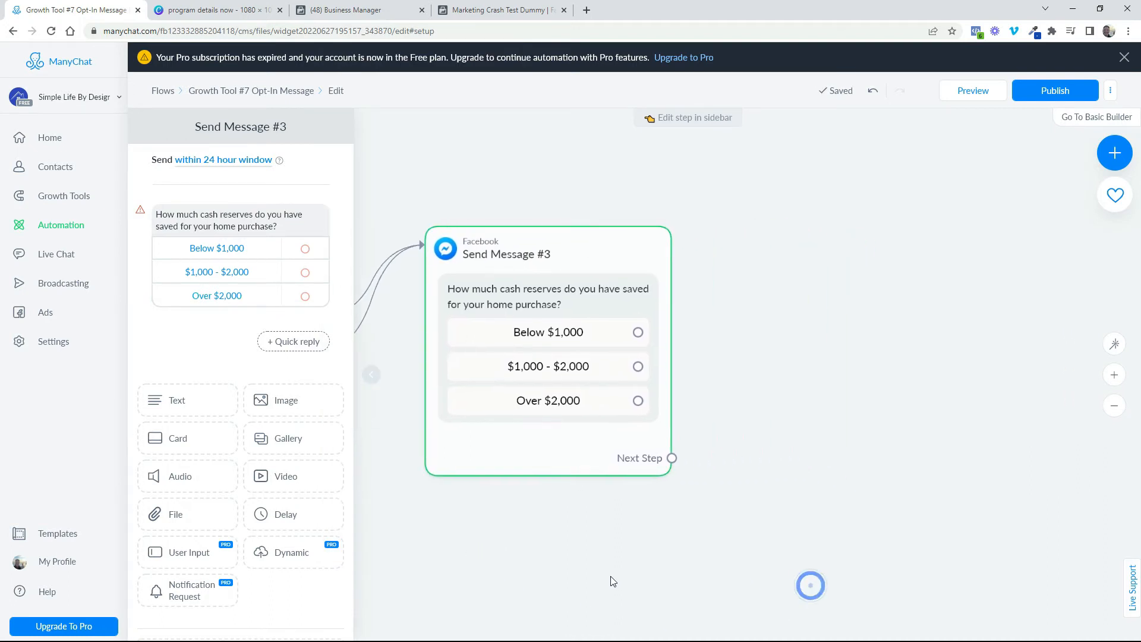
Add another Messenger message block and place it to the right of the cash reserves question, level with its upper edge
left_click(1115, 152)
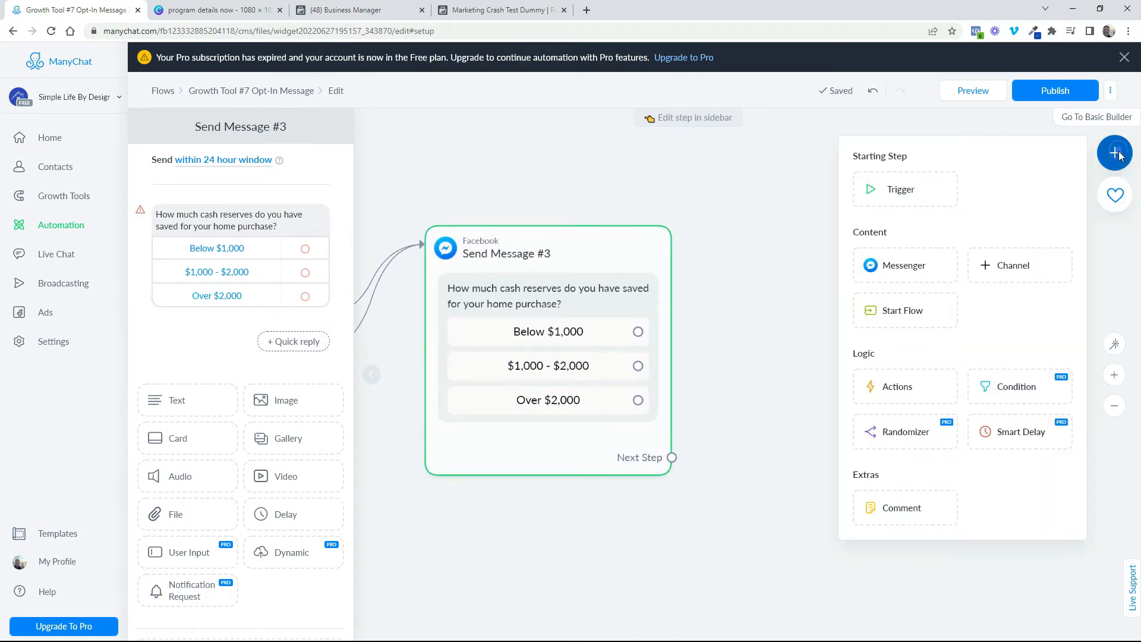
left_click(904, 269)
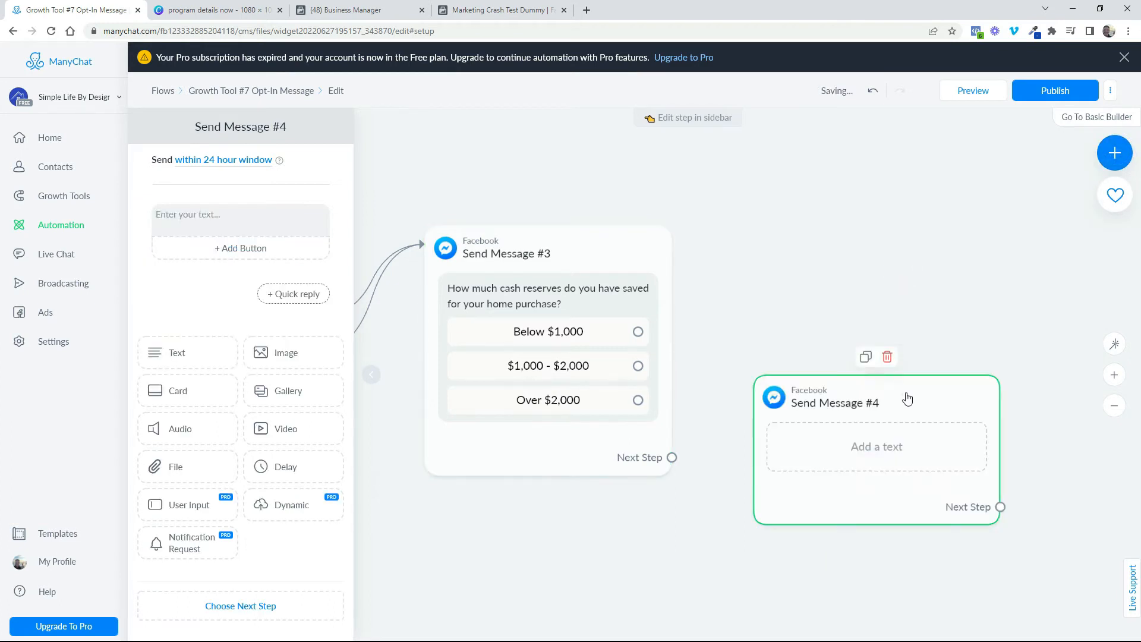
left_click_drag(907, 398, 951, 242)
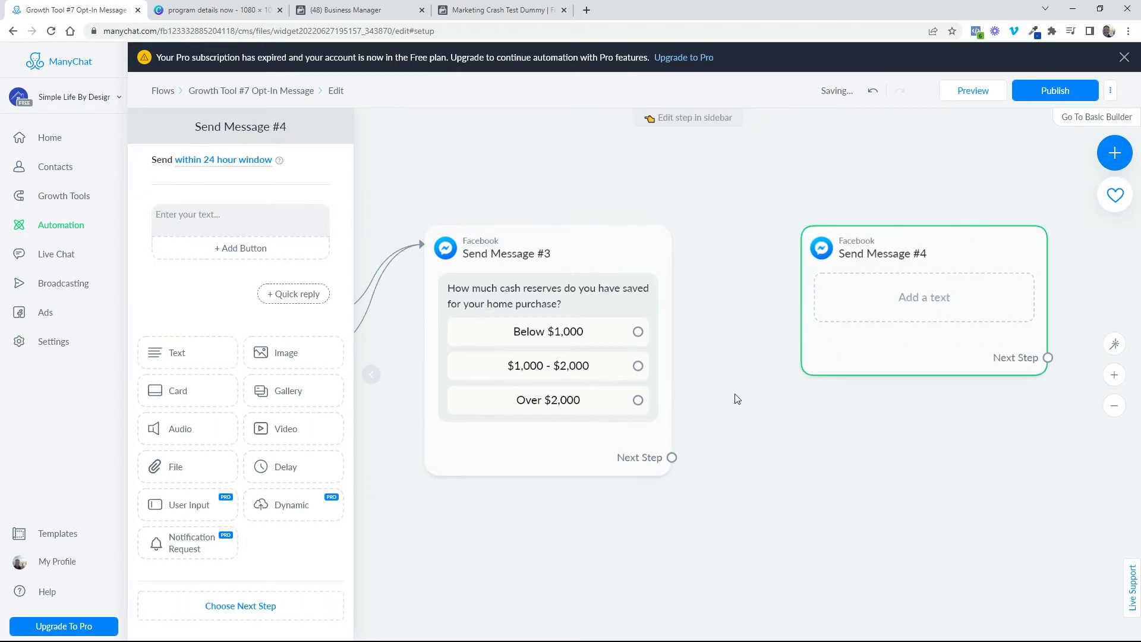
Connect the "Below $1,000", "$1,000 - $2,000" and "Over $2,000" replies to the new empty message block
left_click_drag(639, 332, 844, 256)
left_click_drag(638, 366, 808, 245)
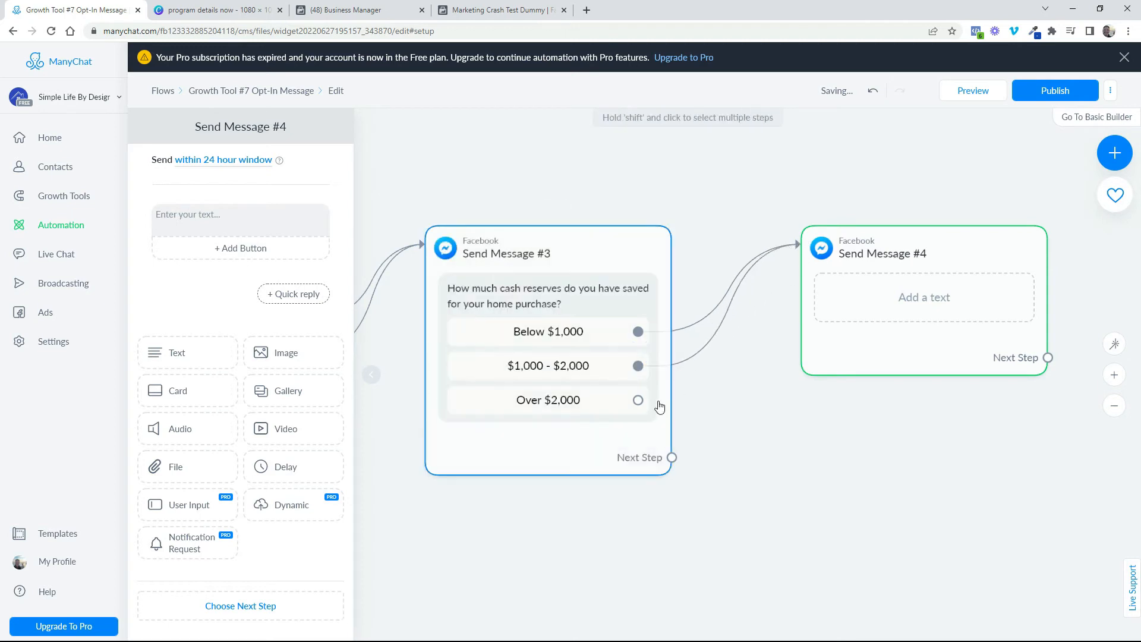
left_click_drag(639, 402, 810, 243)
Fill the empty message block with a thank-you text that includes the First Name field, asks for the best email and notes next-business-day sending after hours
left_click_drag(966, 483, 873, 485)
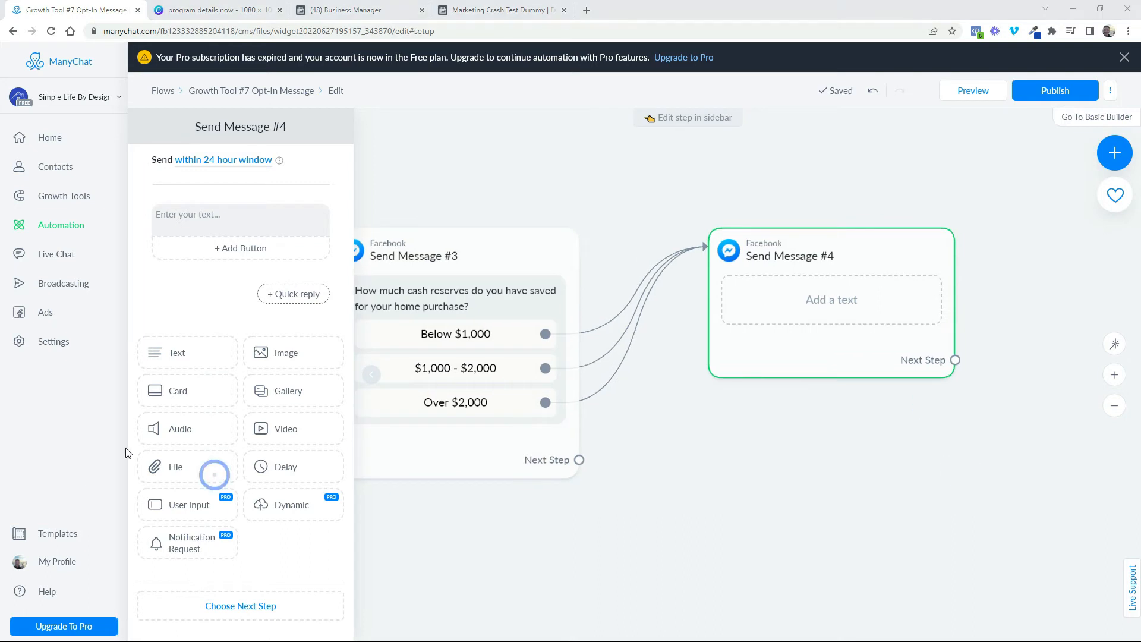
left_click(196, 217)
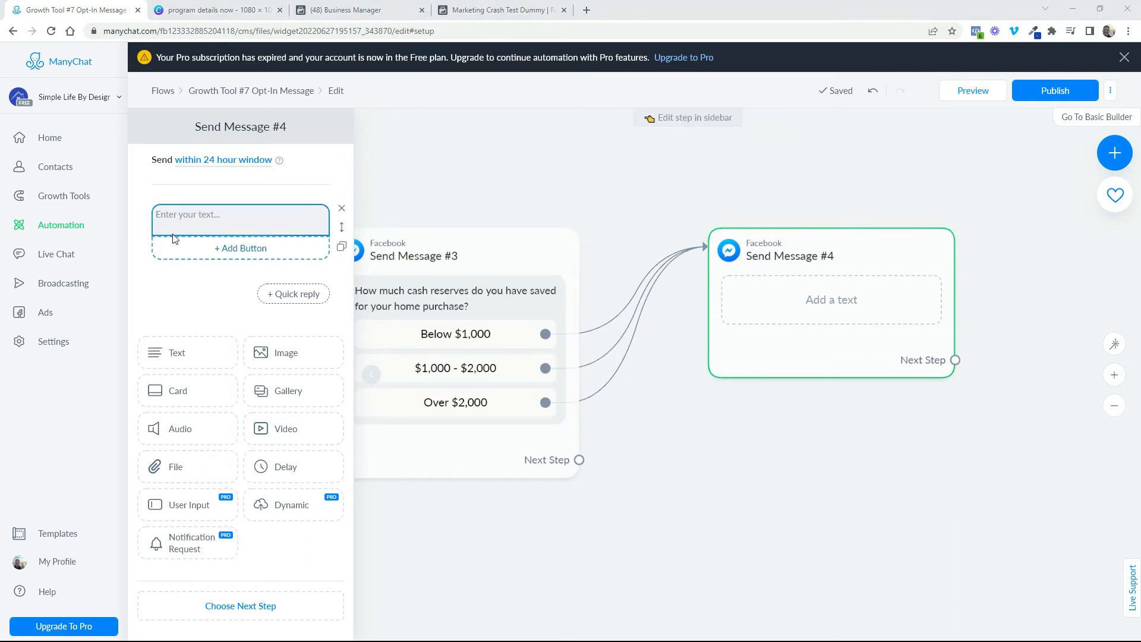
right_click(192, 215)
left_click(221, 308)
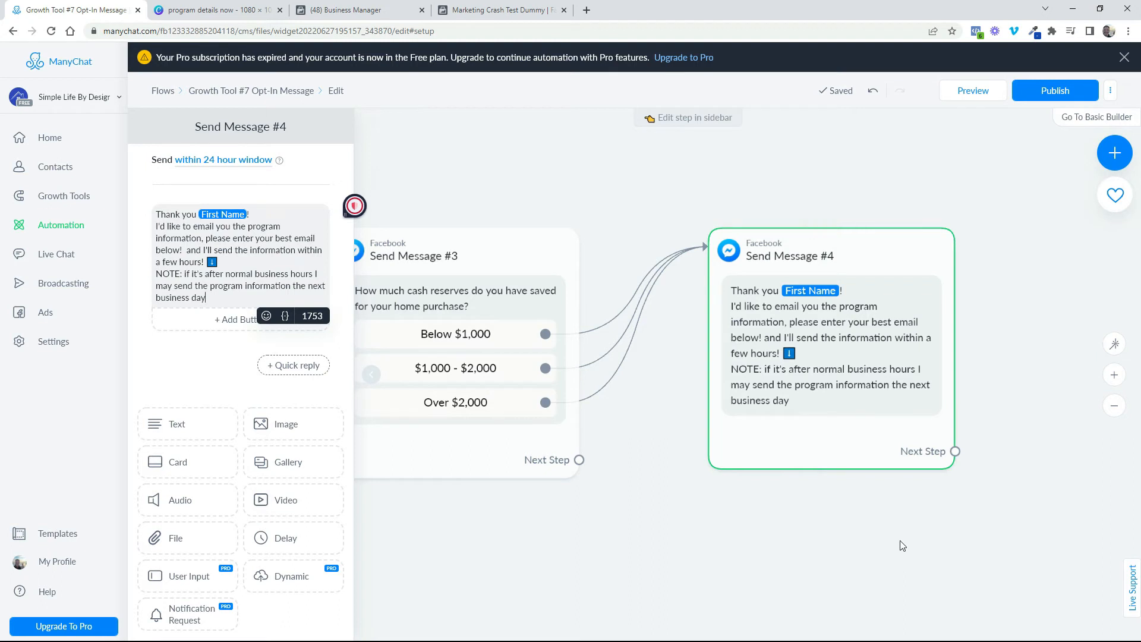
Add an image block below the thank-you text and upload the orange "Thank you!" loan officer picture into it
left_click_drag(903, 545, 718, 523)
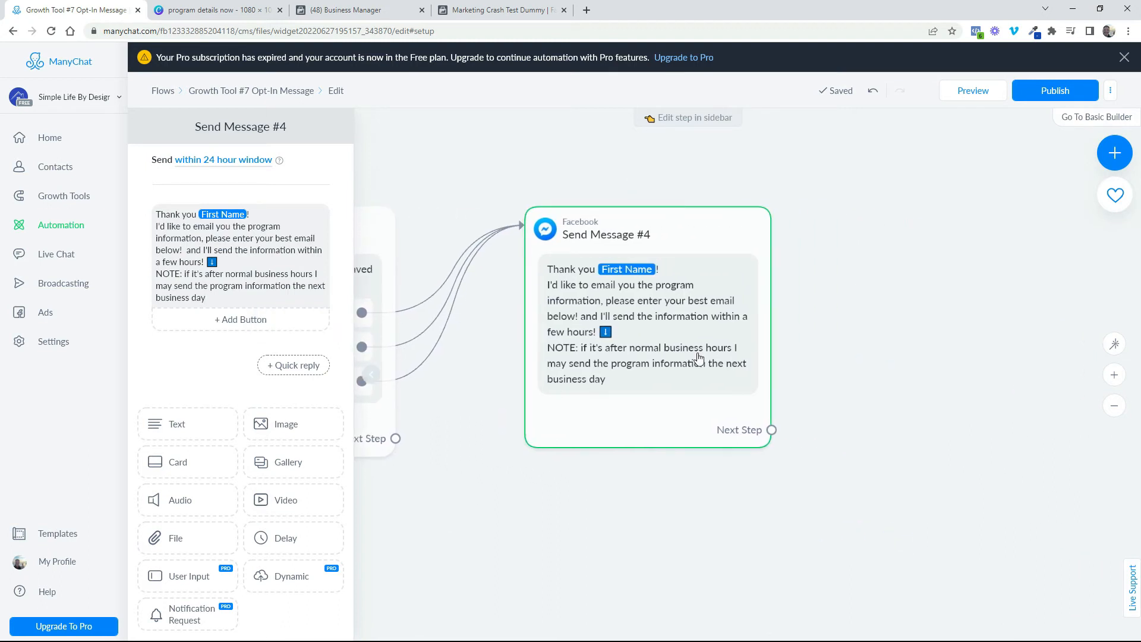
left_click(708, 325)
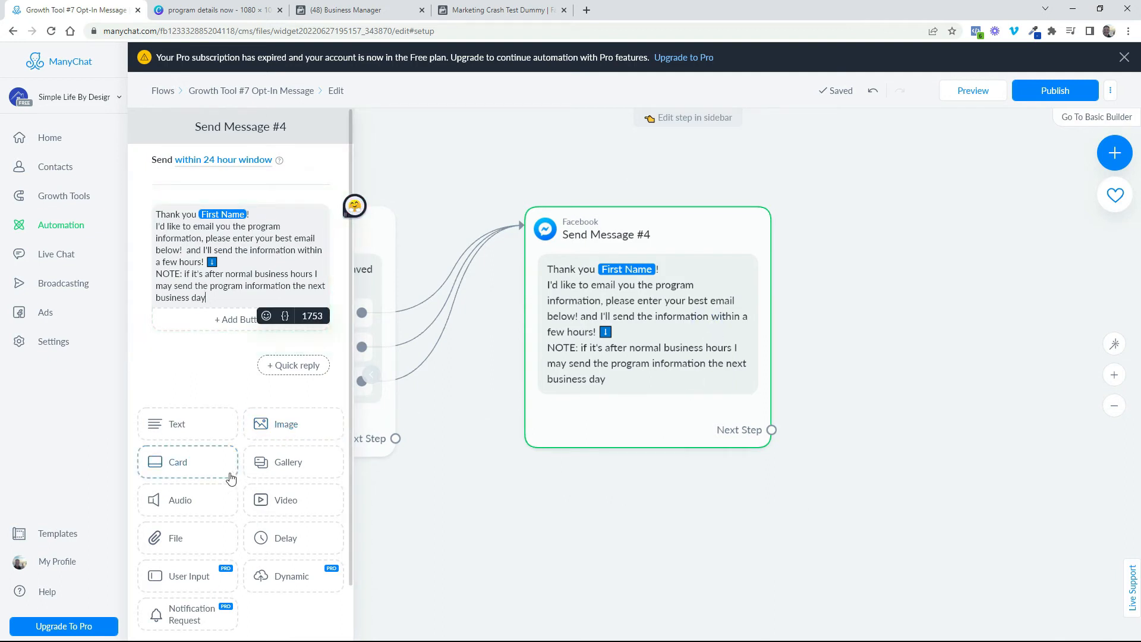
left_click(293, 425)
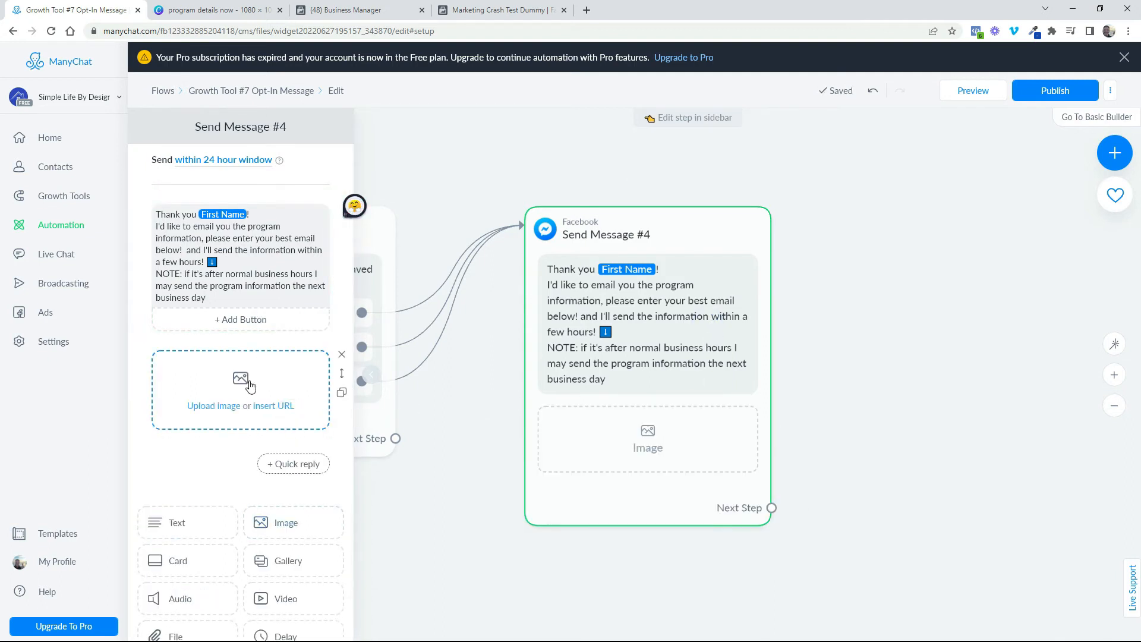
left_click(250, 387)
left_click(339, 102)
double_click(339, 102)
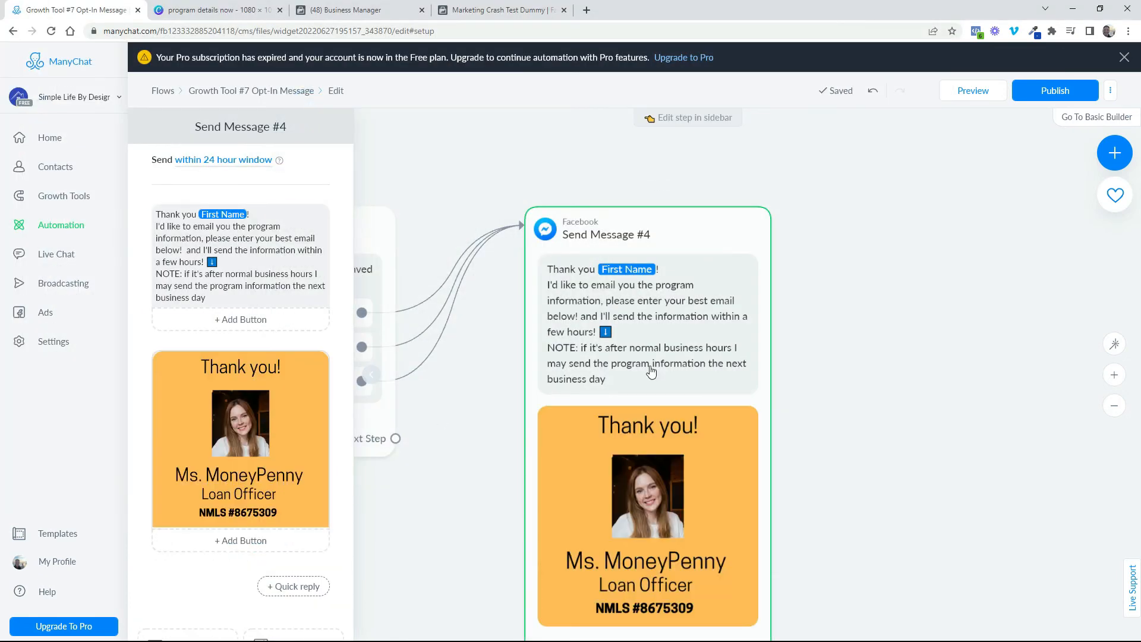
Publish the completed opt-in message flow
mouse_move(652, 371)
scroll(879, 422, "down", 5)
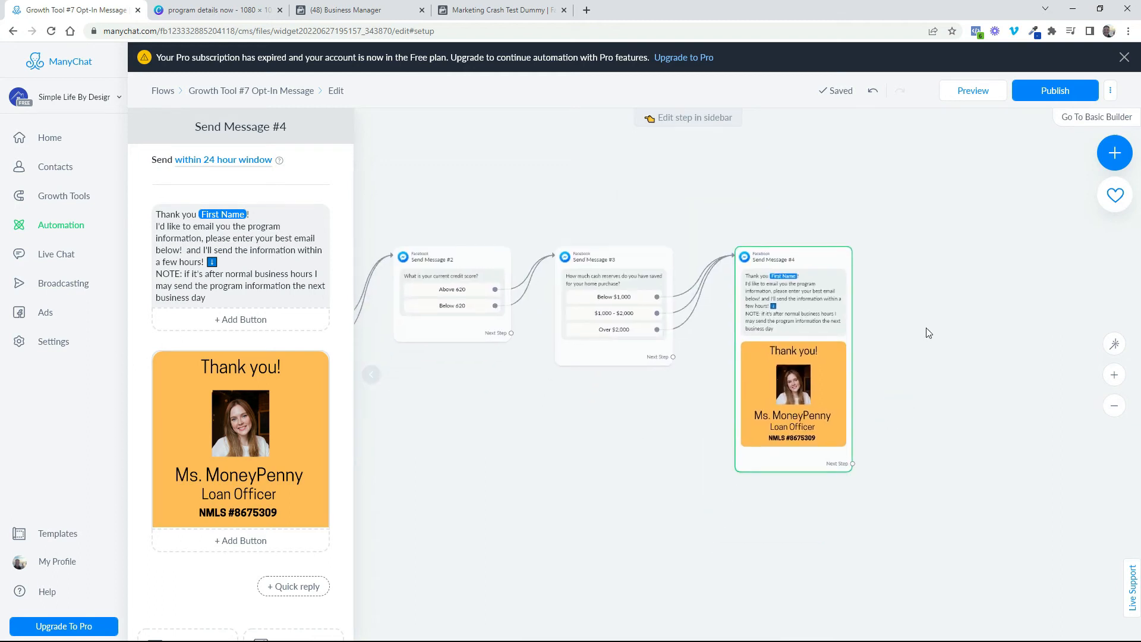
left_click(1031, 96)
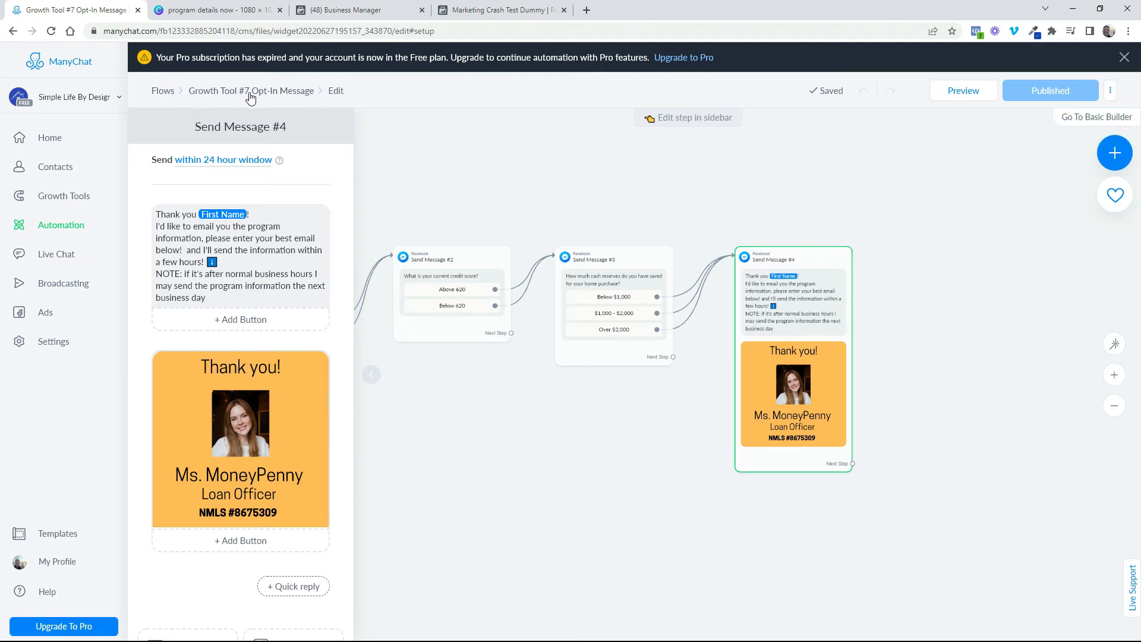
Return to the list of flows and rename "Growth Tool #7 Opt-In Message" as "homebuyer program leads"
left_click(178, 96)
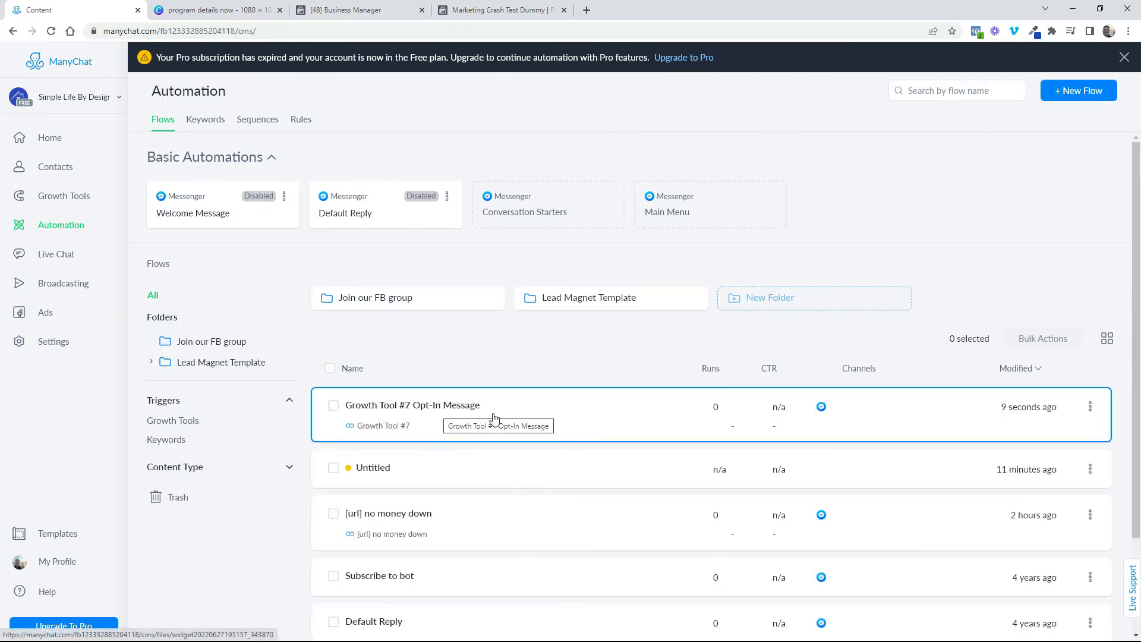
left_click(1091, 407)
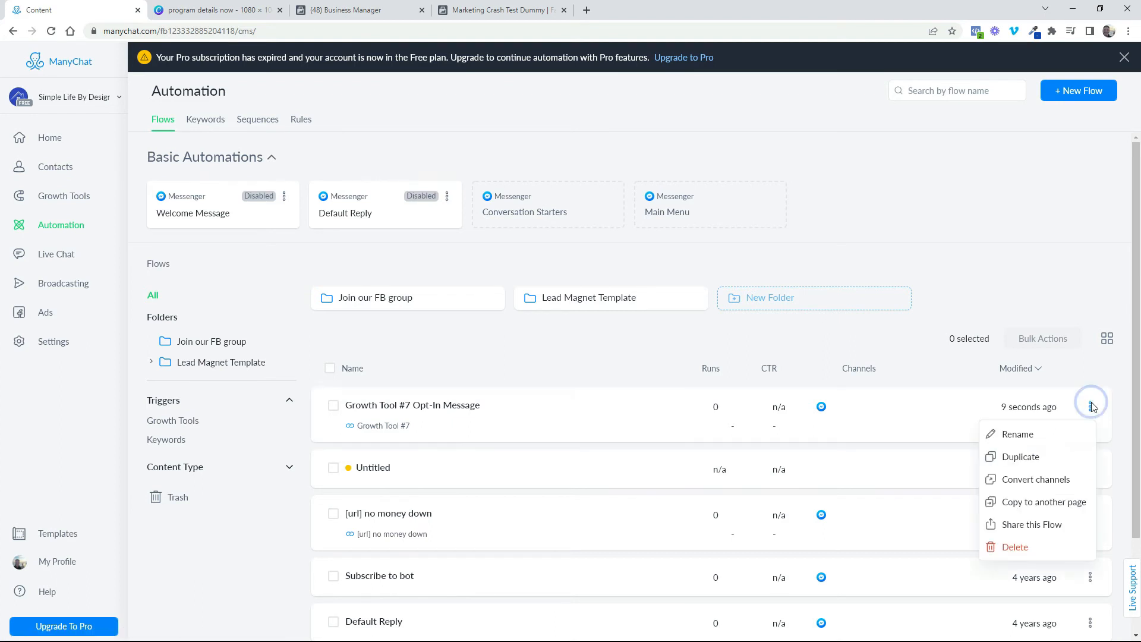
left_click(1017, 434)
type("homebuyer leads")
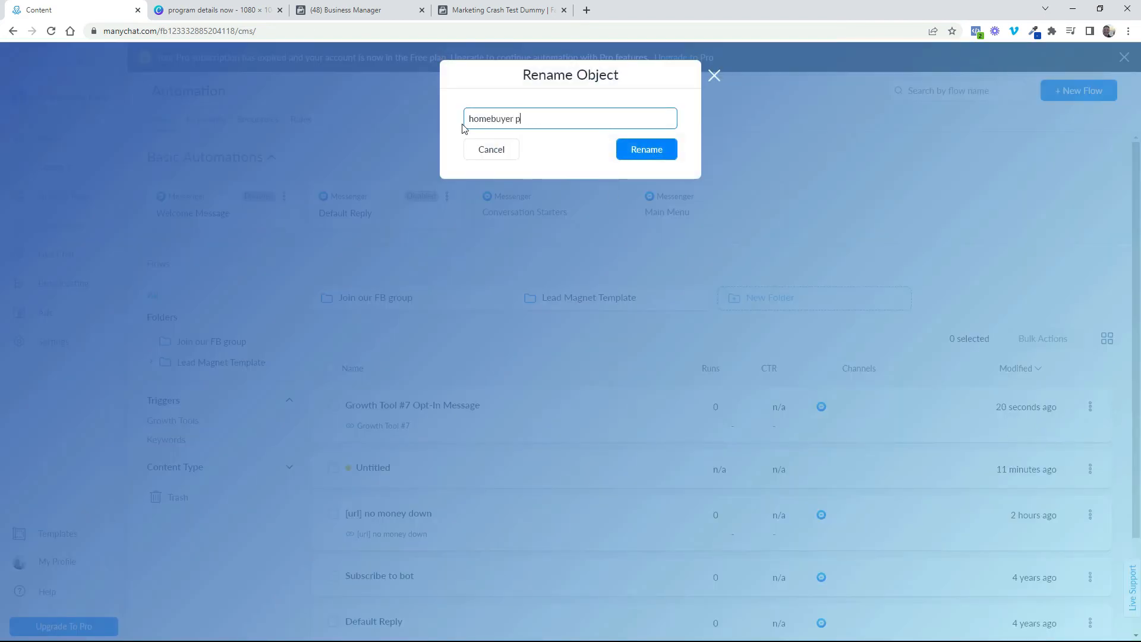
type("rogram leads")
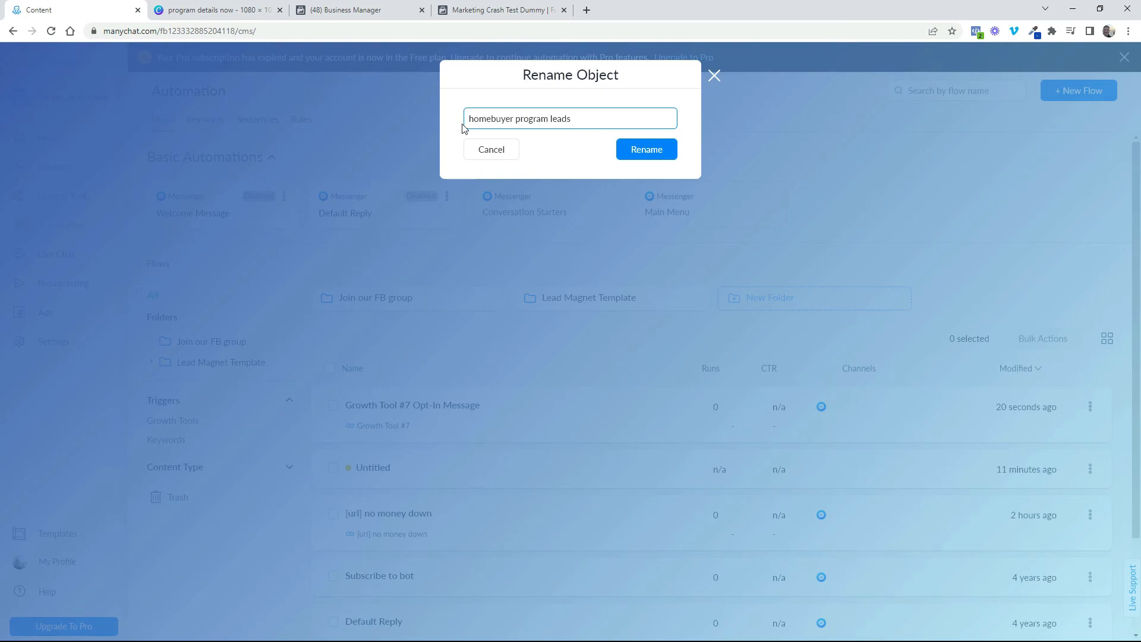
left_click(647, 150)
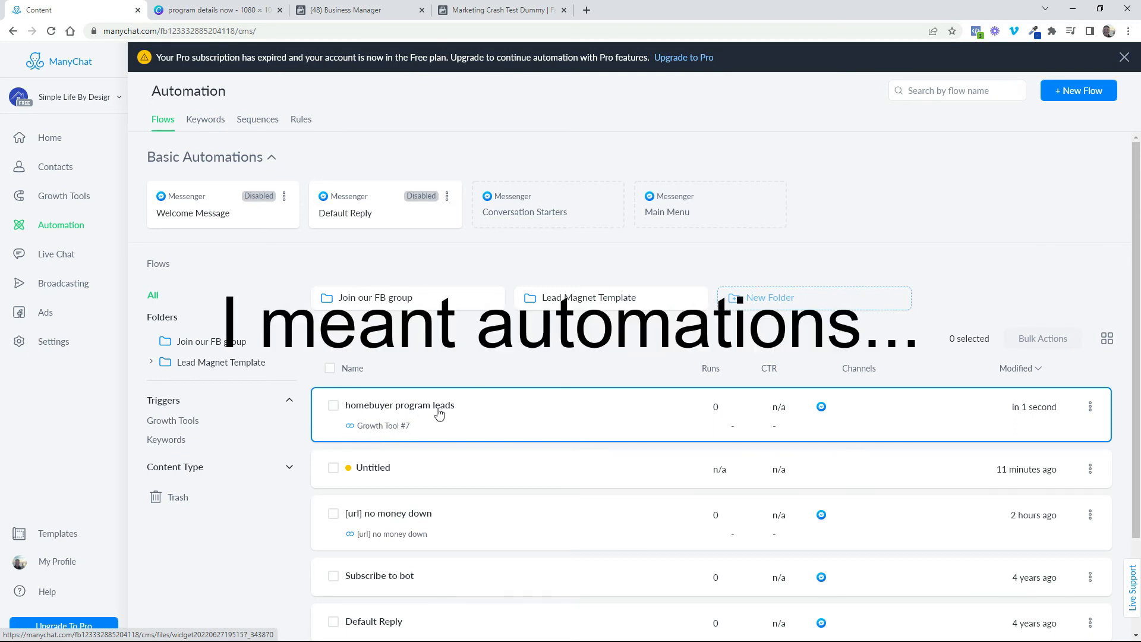
Open Growth Tool #7 from the growth tools list and rename it "homebuyer program leads [URL]"
left_click(54, 198)
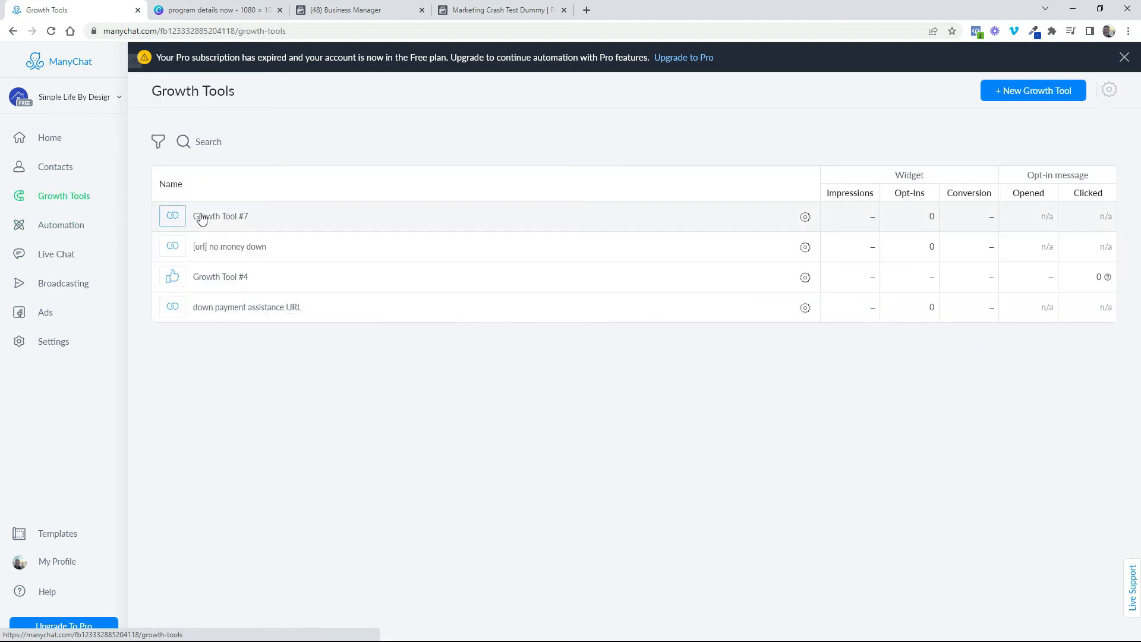
left_click(218, 220)
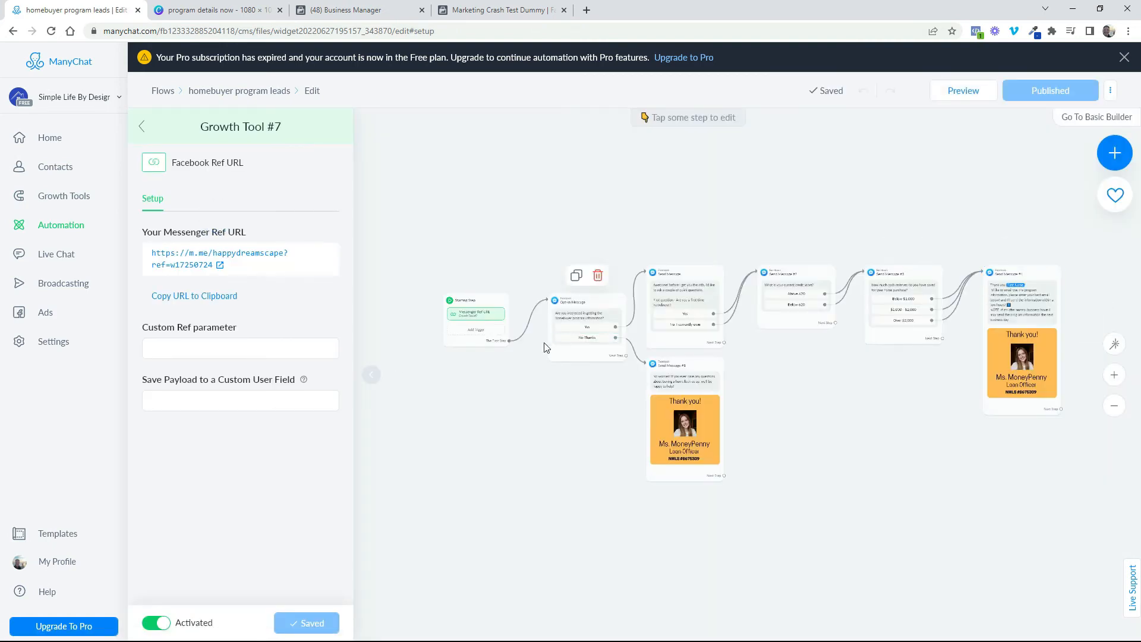
left_click(253, 130)
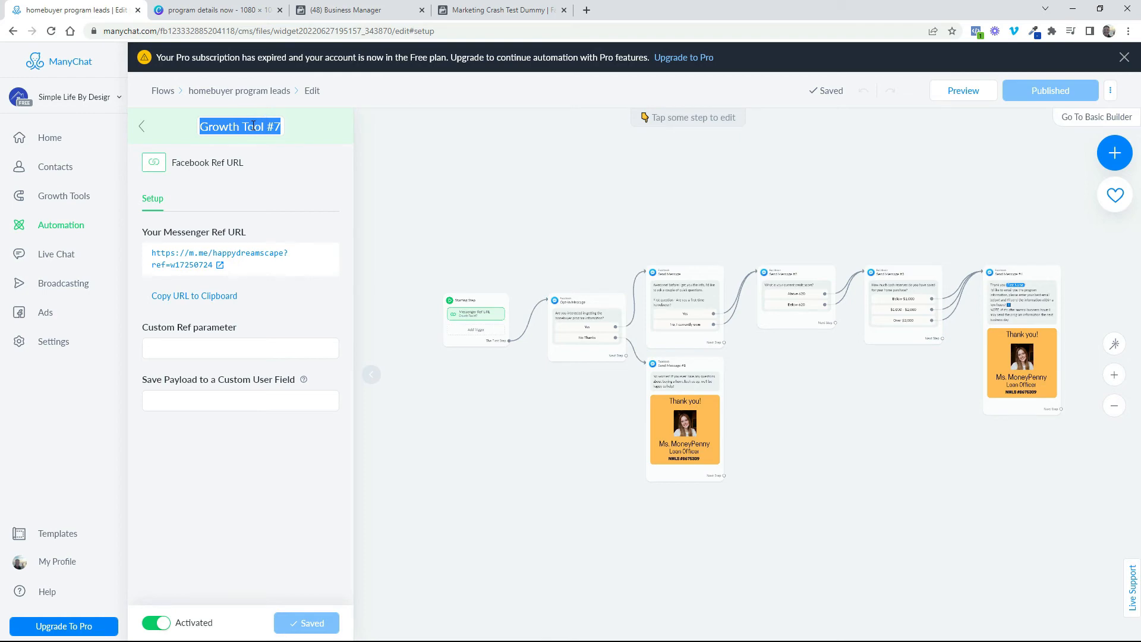
type("homebuyer program leads [URL]")
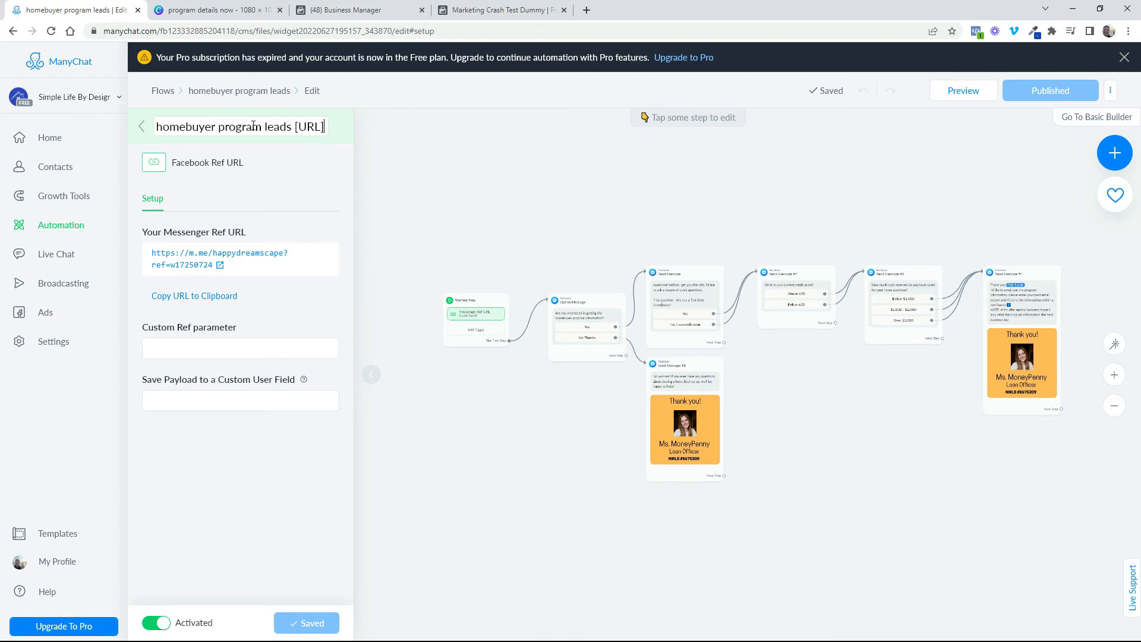
key("Return")
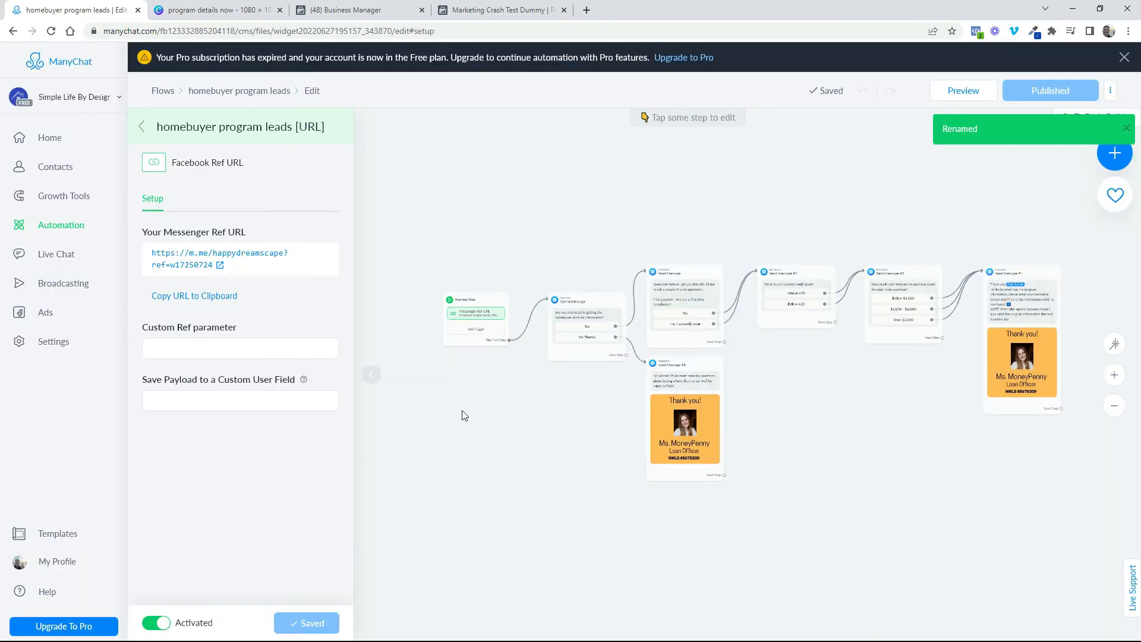
Open the "homebuyer program leads" flow and copy the Messenger Ref URL of its starting trigger
left_click(74, 229)
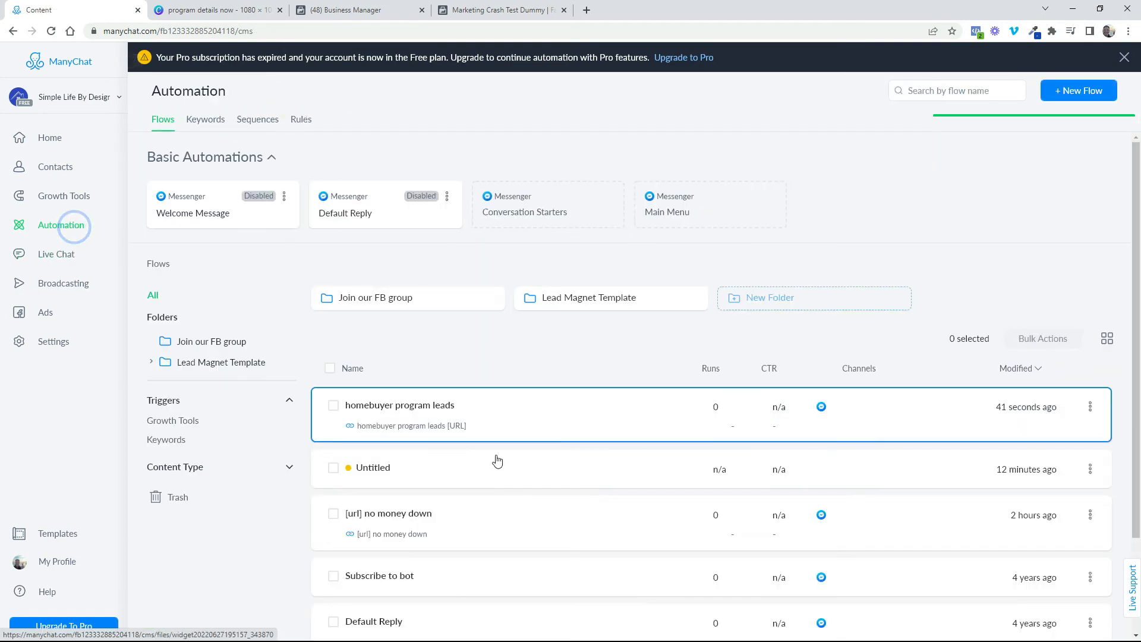
left_click(529, 426)
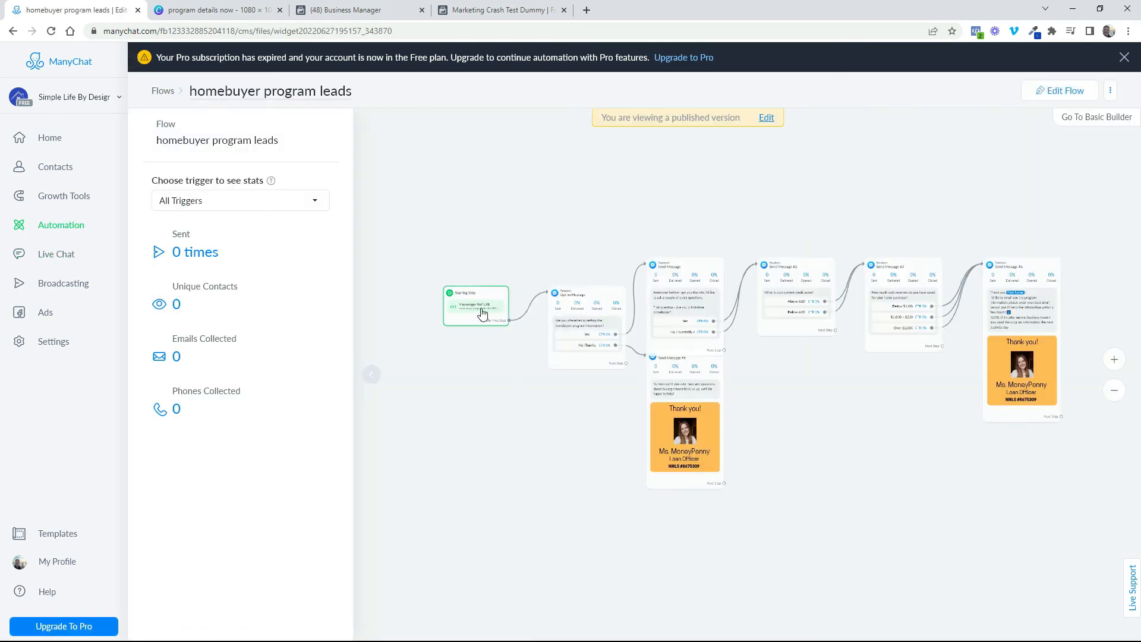
left_click(487, 316)
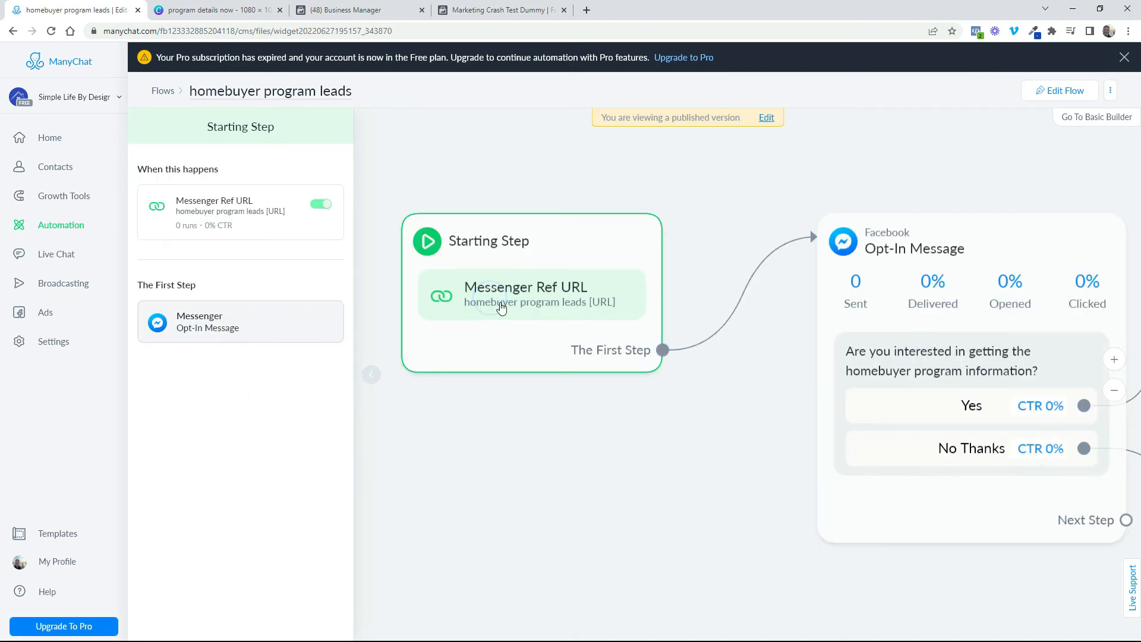
left_click(241, 217)
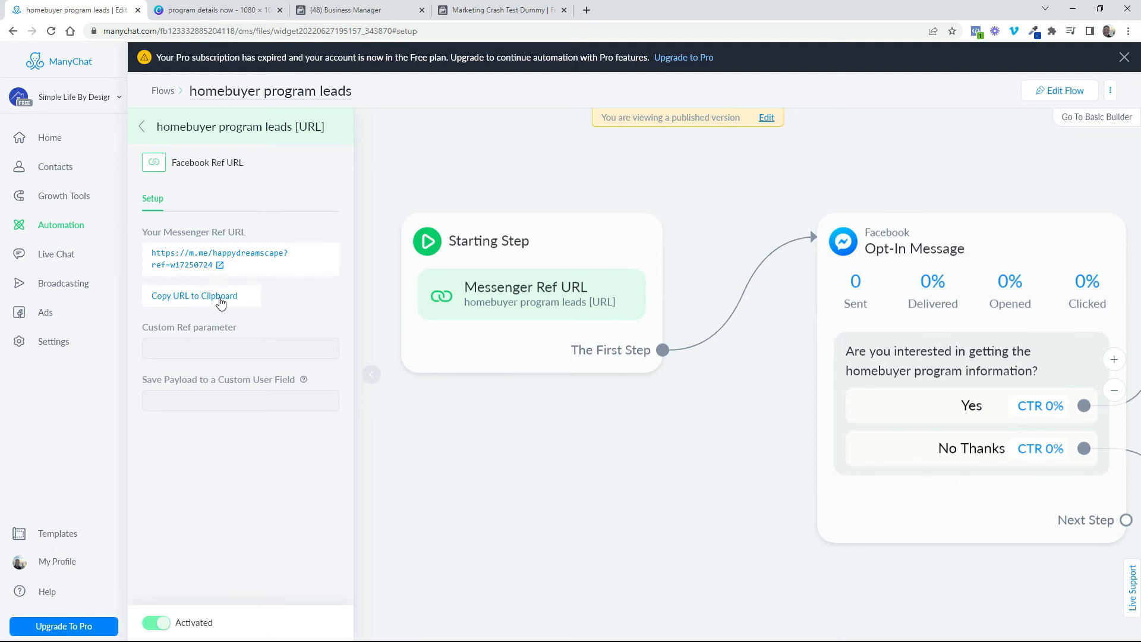
left_click(221, 302)
Switch to Facebook Business Manager and open the "Homebuyer insider secrets" page at its post creation area
left_click(356, 11)
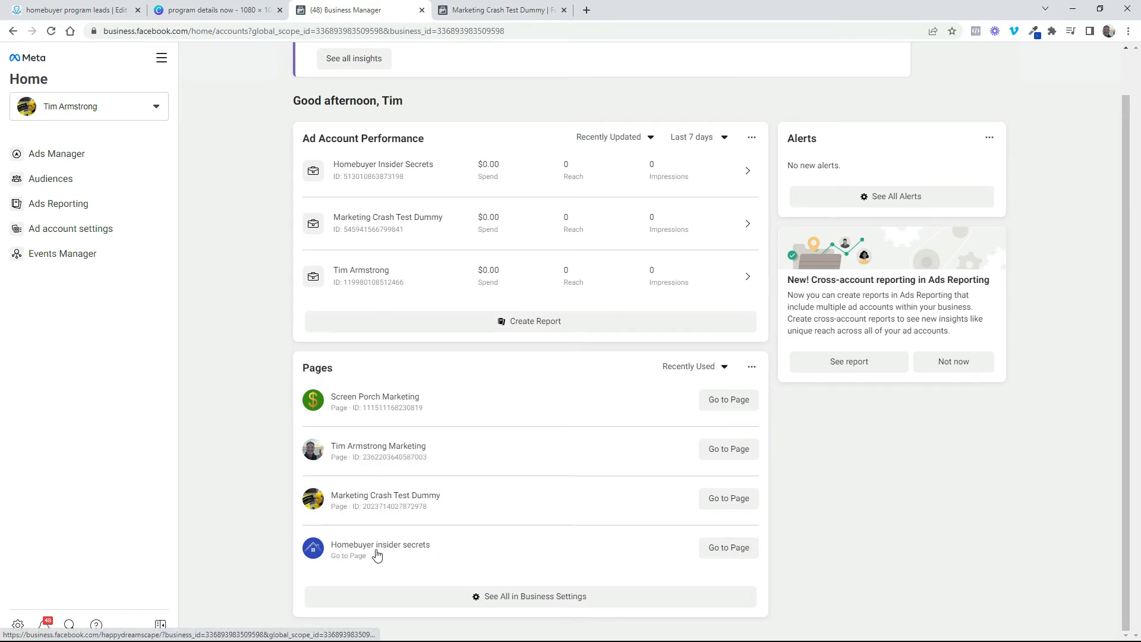
left_click(735, 548)
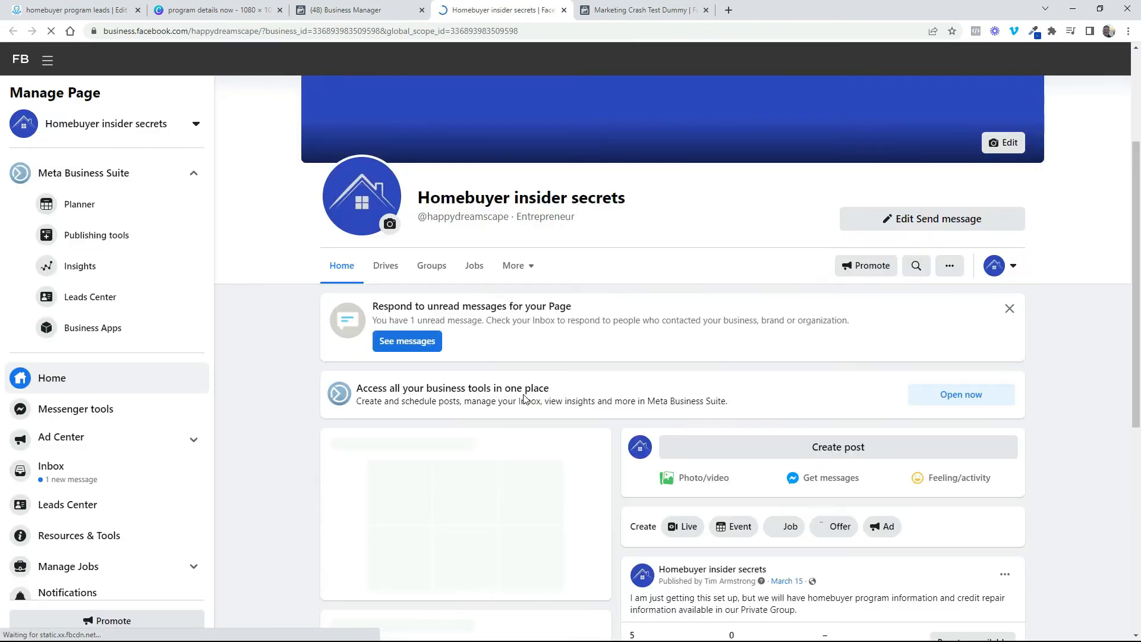
scroll(926, 484, "down", 1)
scroll(926, 484, "down", 2)
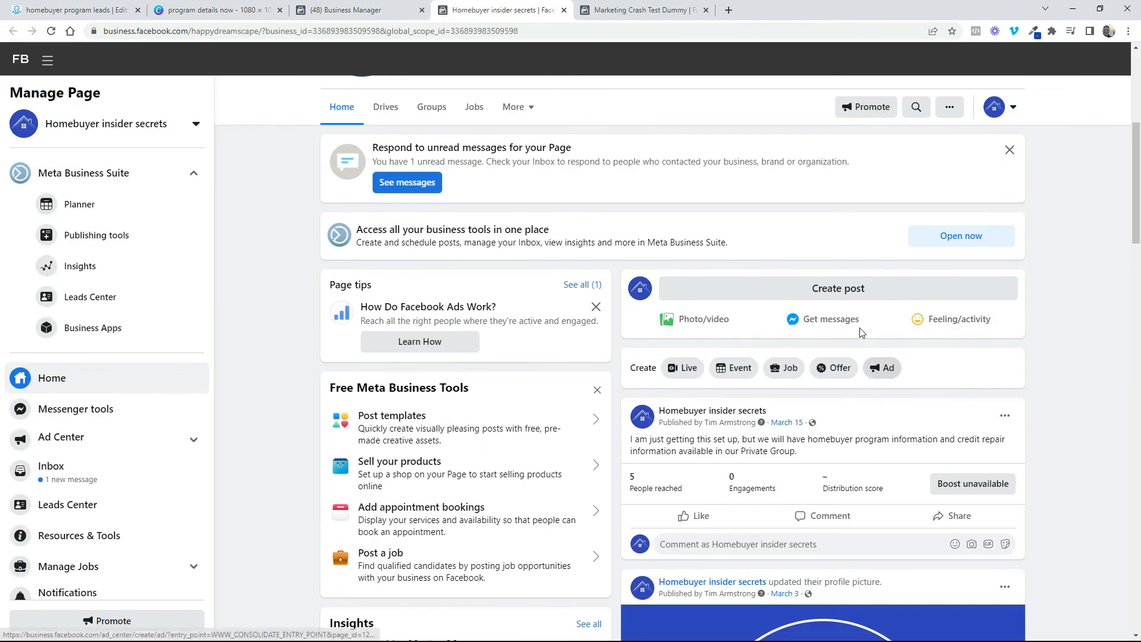
Start a new photo post on the page and upload the "GET PROGRAM DETAILS NOW!" house image
left_click(685, 327)
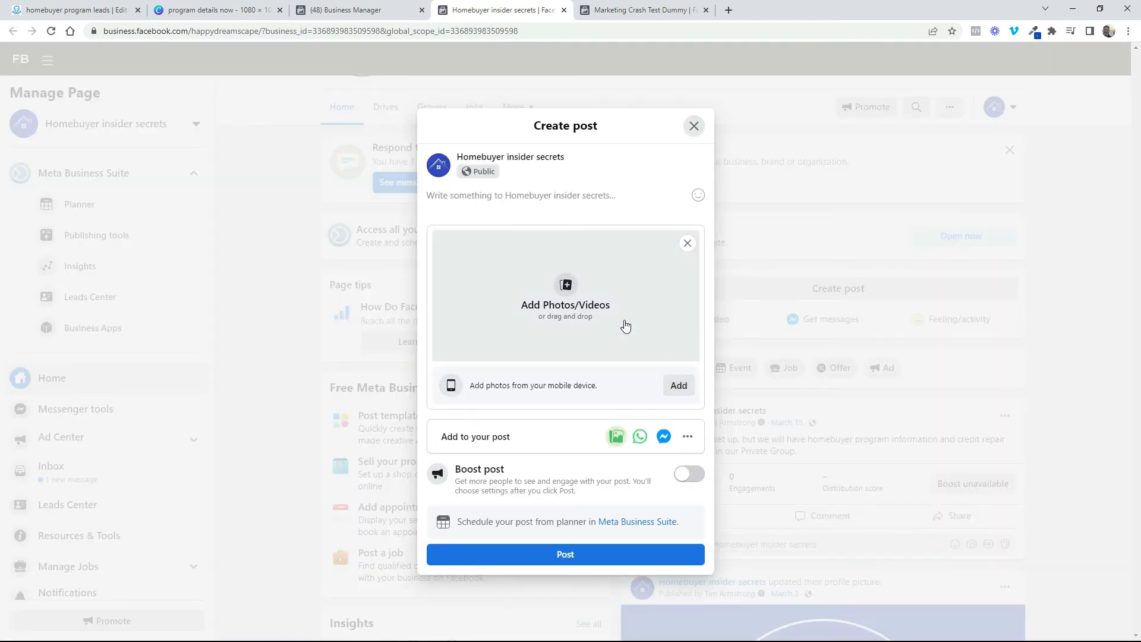
left_click(583, 275)
double_click(564, 309)
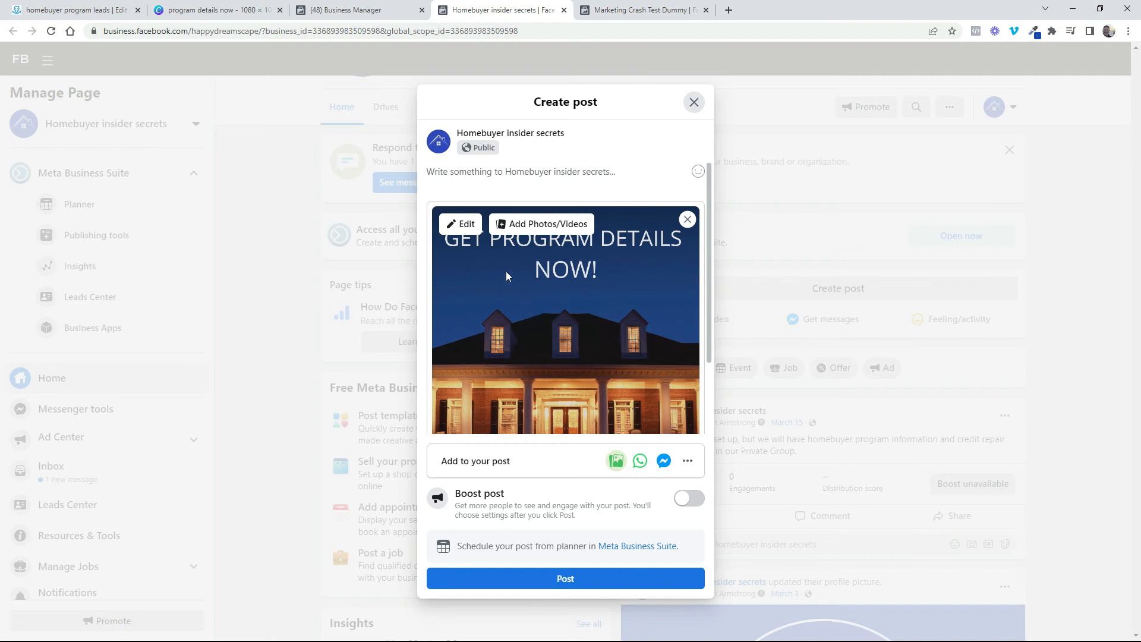
Paste the "Think buying a home is out of reach? THINK AGAIN!" text into the post, with the Messenger Ref URL on the line below
left_click(485, 173)
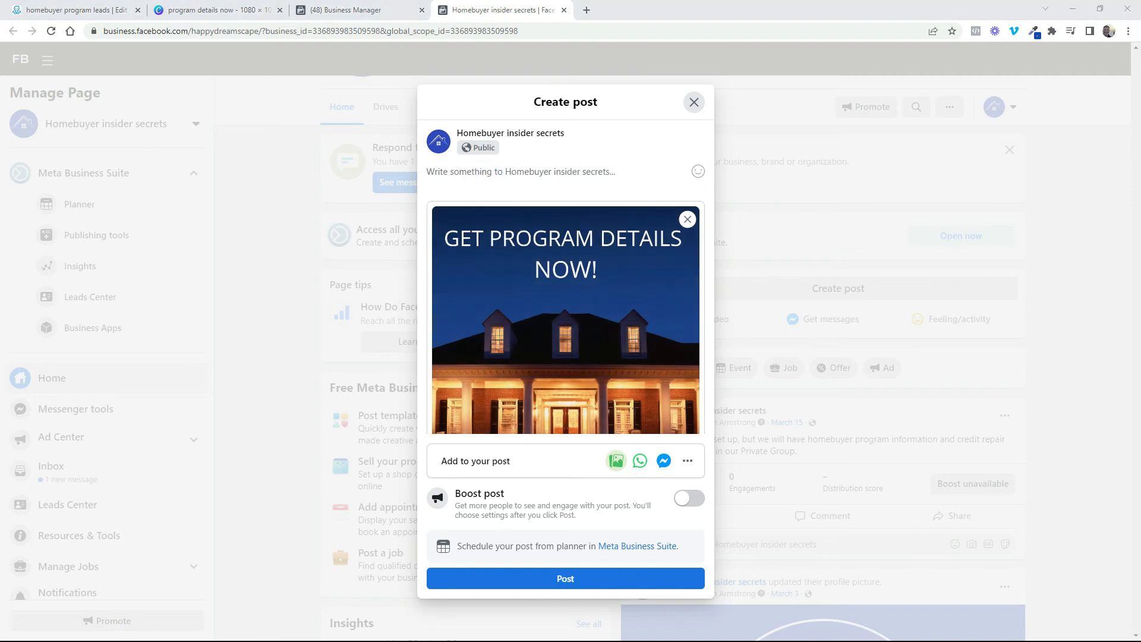
right_click(447, 172)
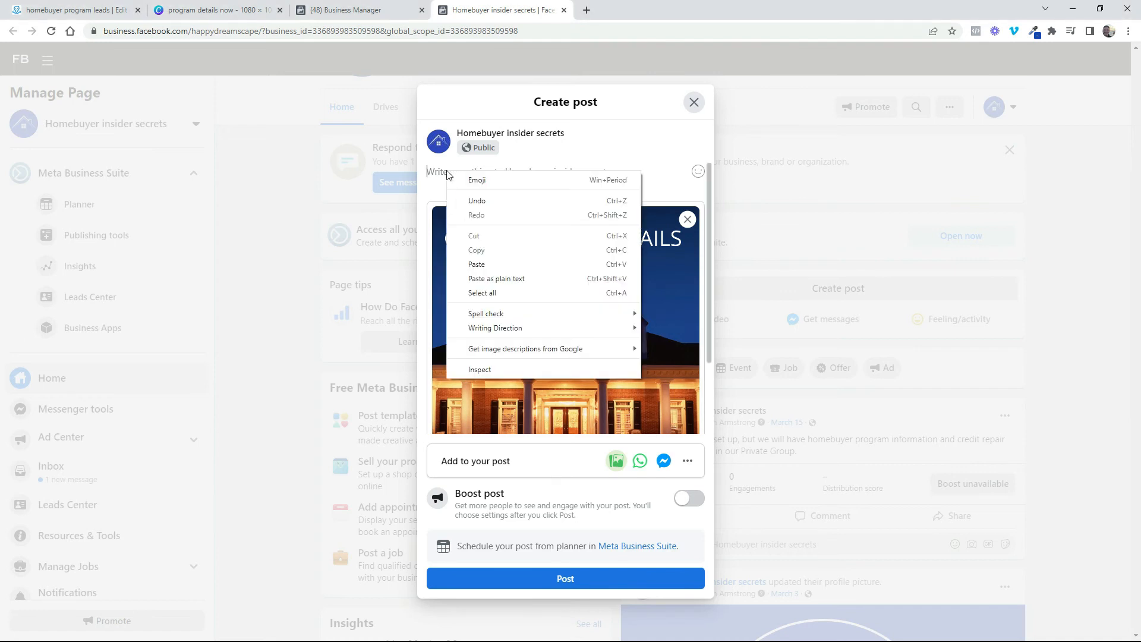
left_click(476, 264)
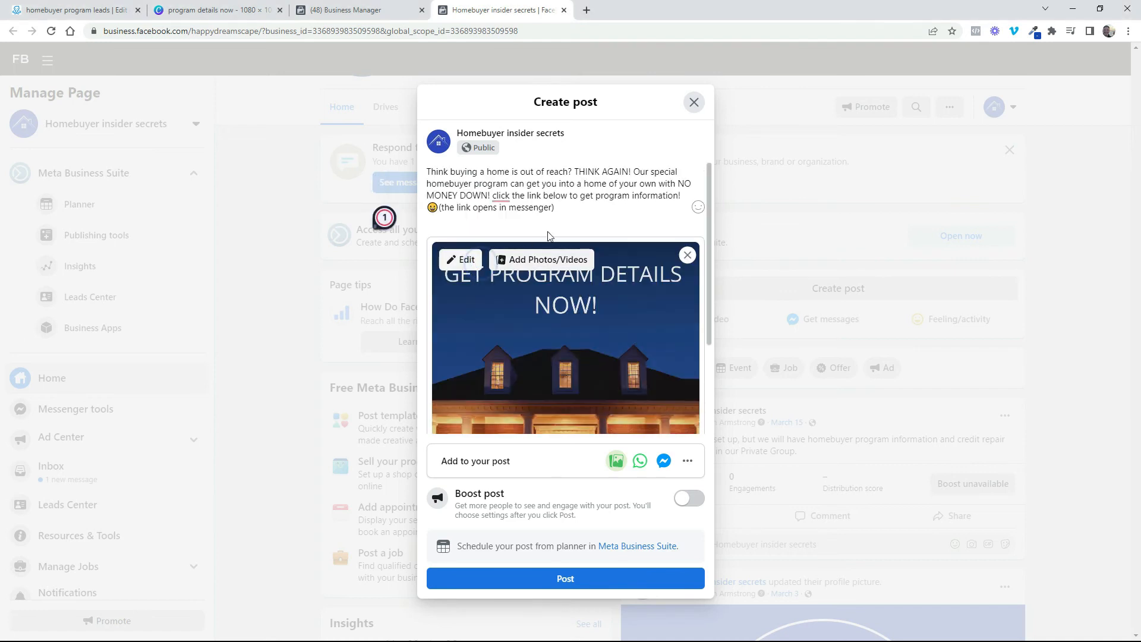
right_click(440, 220)
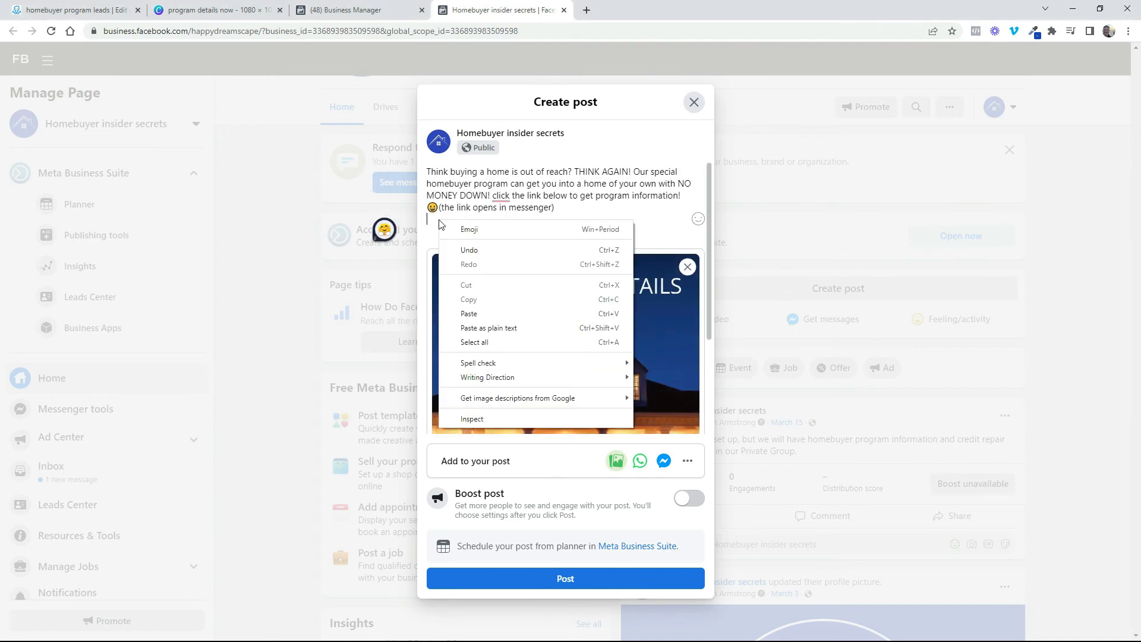
left_click(474, 315)
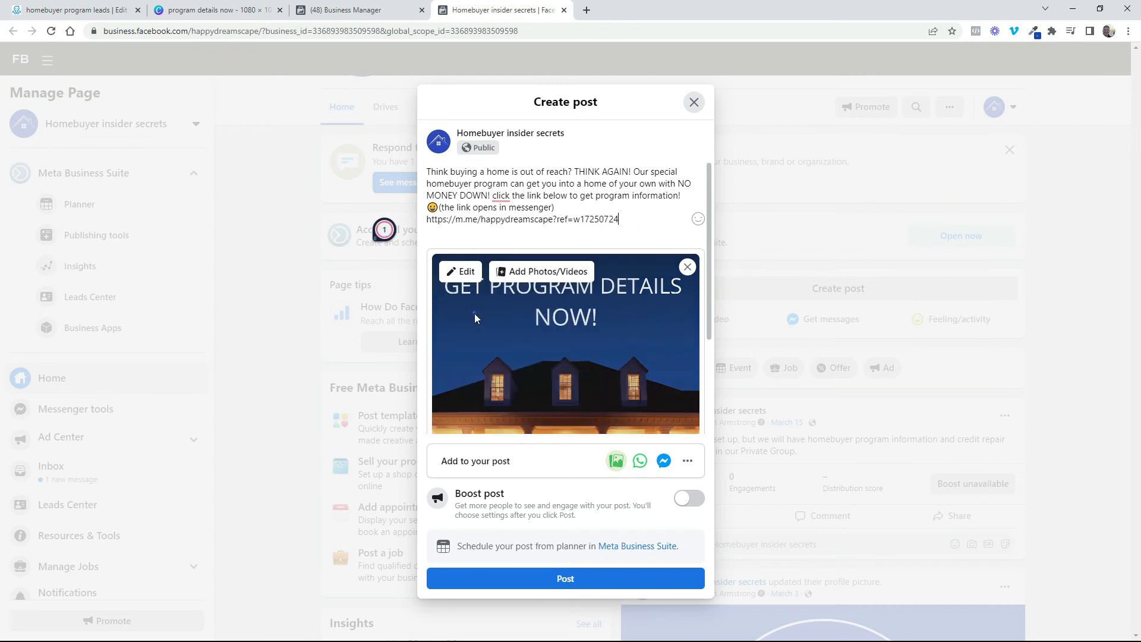
Publish the post to the page without adding a "Send Message" button
left_click(567, 581)
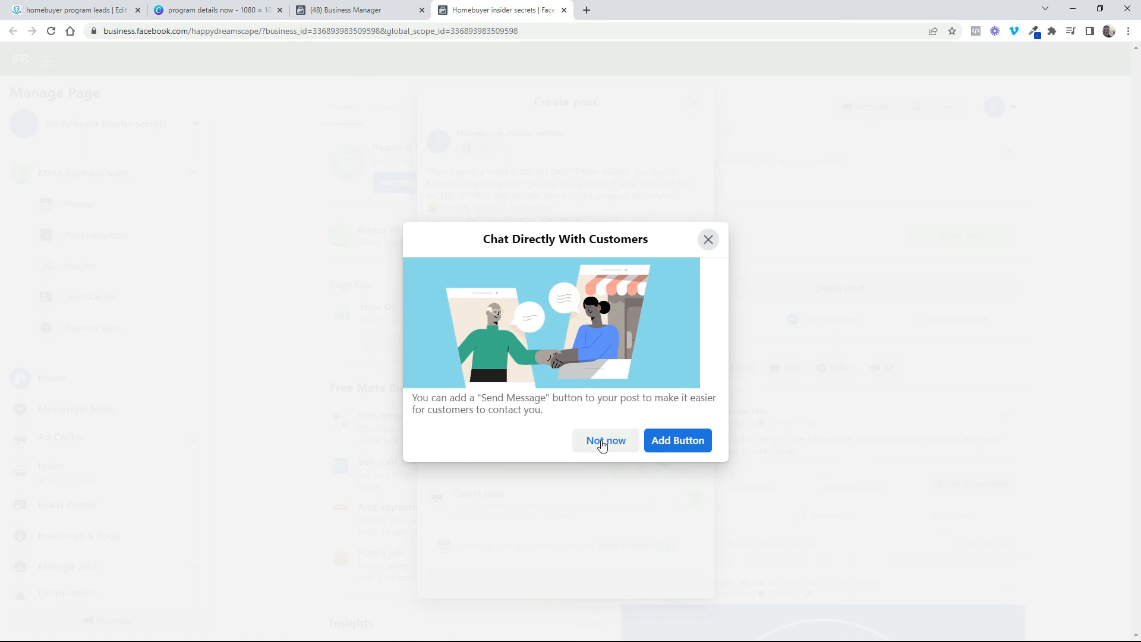
left_click(603, 443)
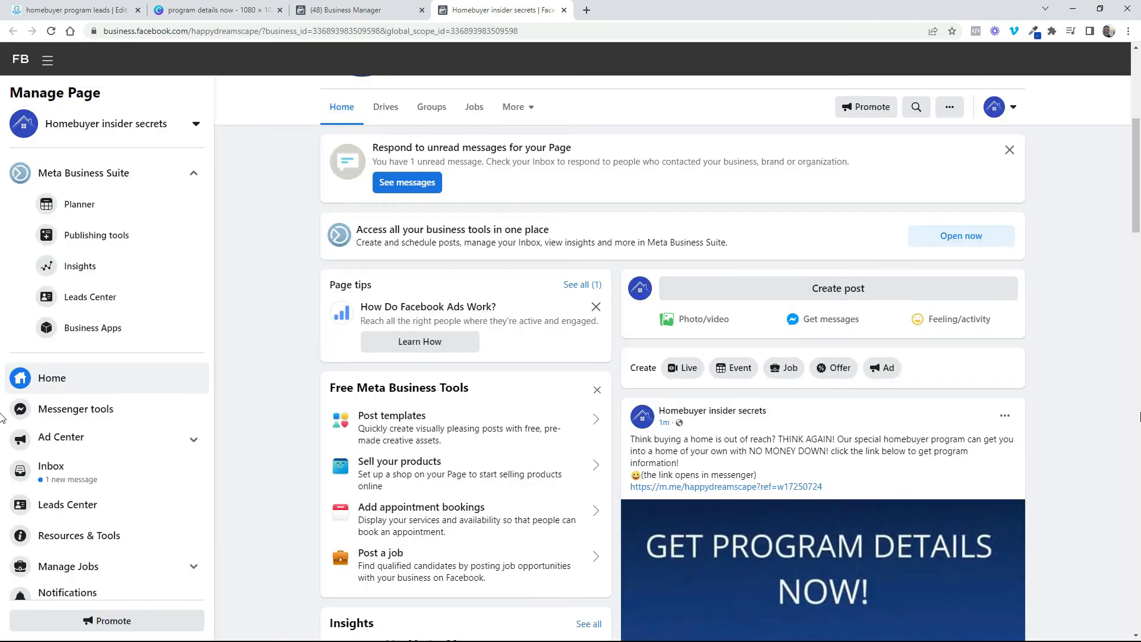
Open the page's Messenger chat on the mirrored phone and answer Yes to program information, Yes to first-time homebuyer, Above 620 credit score and Over $2,000 reserves
scroll(1096, 403, "down", 5)
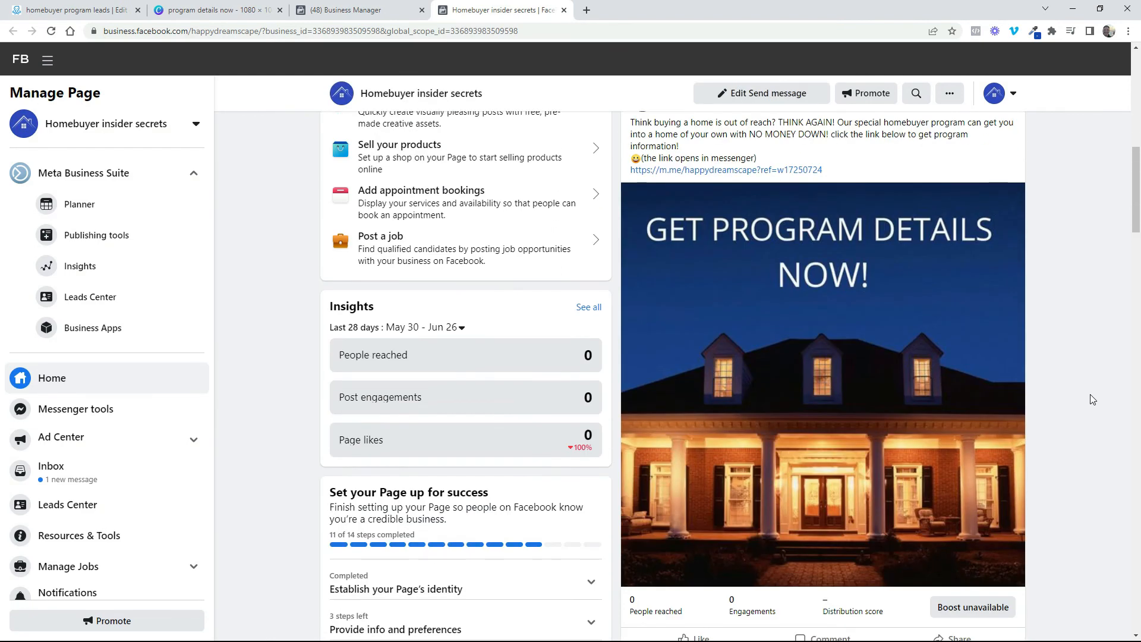
scroll(1093, 399, "up", 3)
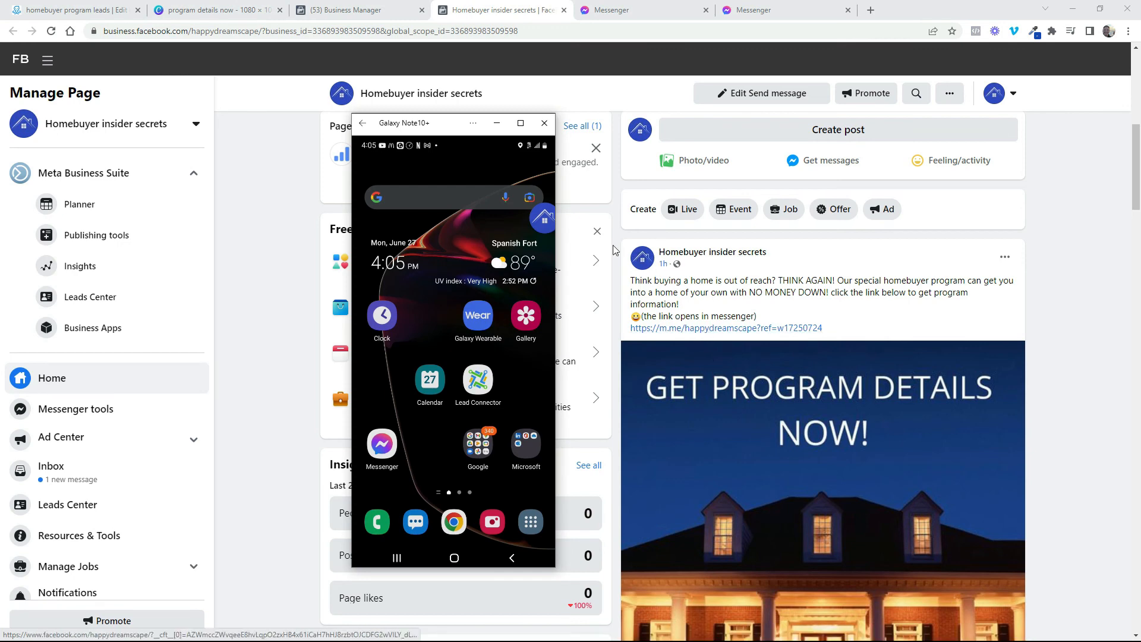
left_click(545, 219)
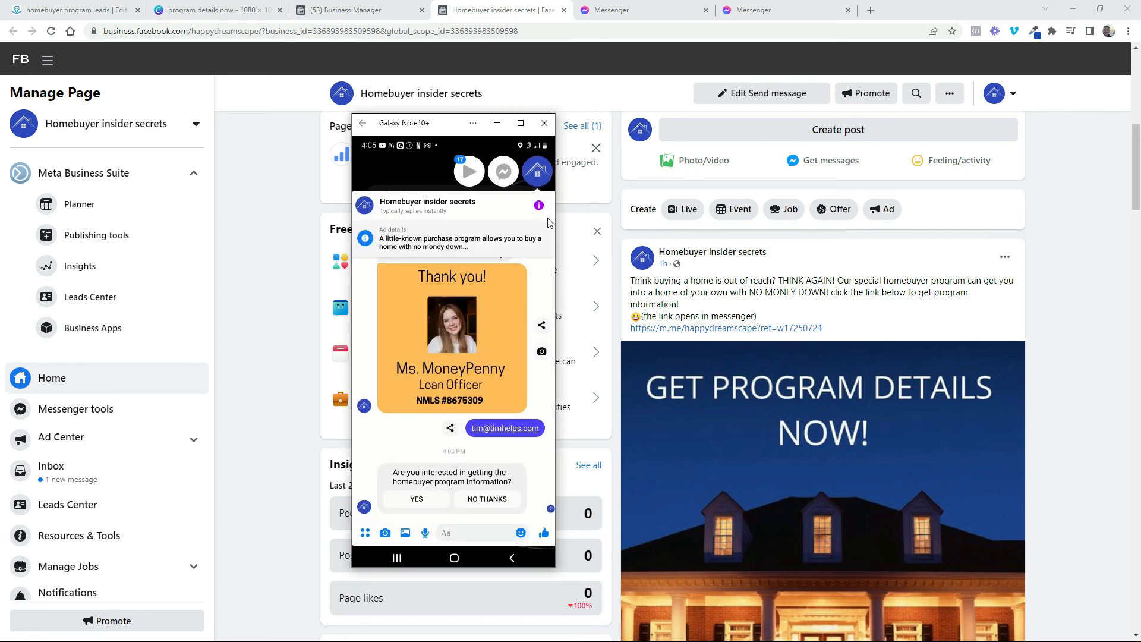
left_click(439, 505)
left_click(439, 505)
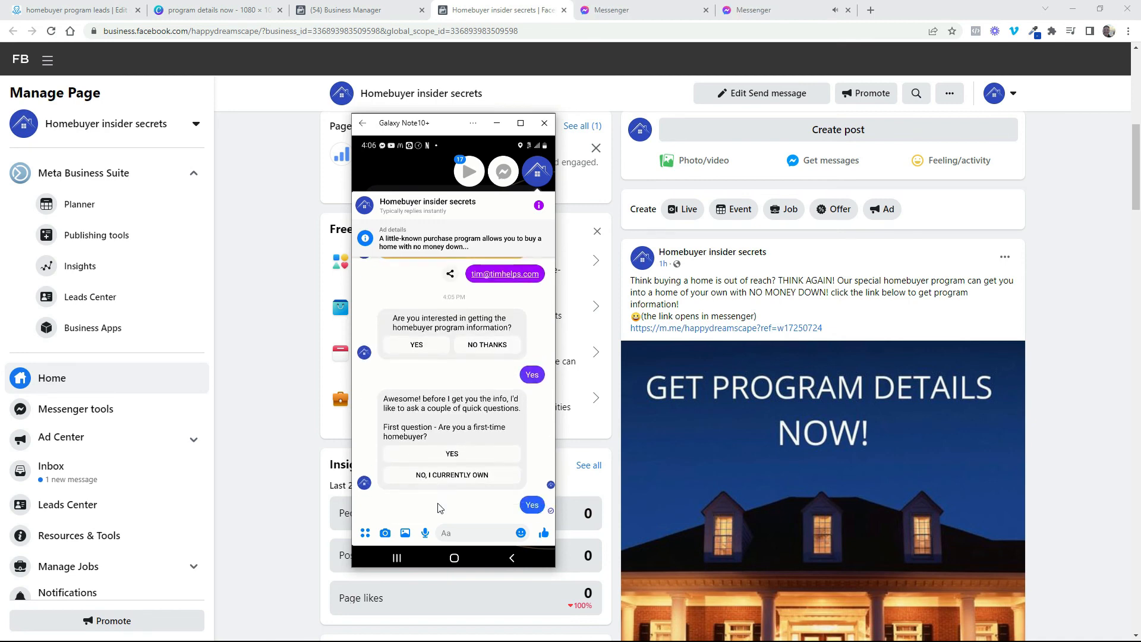
left_click(438, 505)
left_click(438, 505)
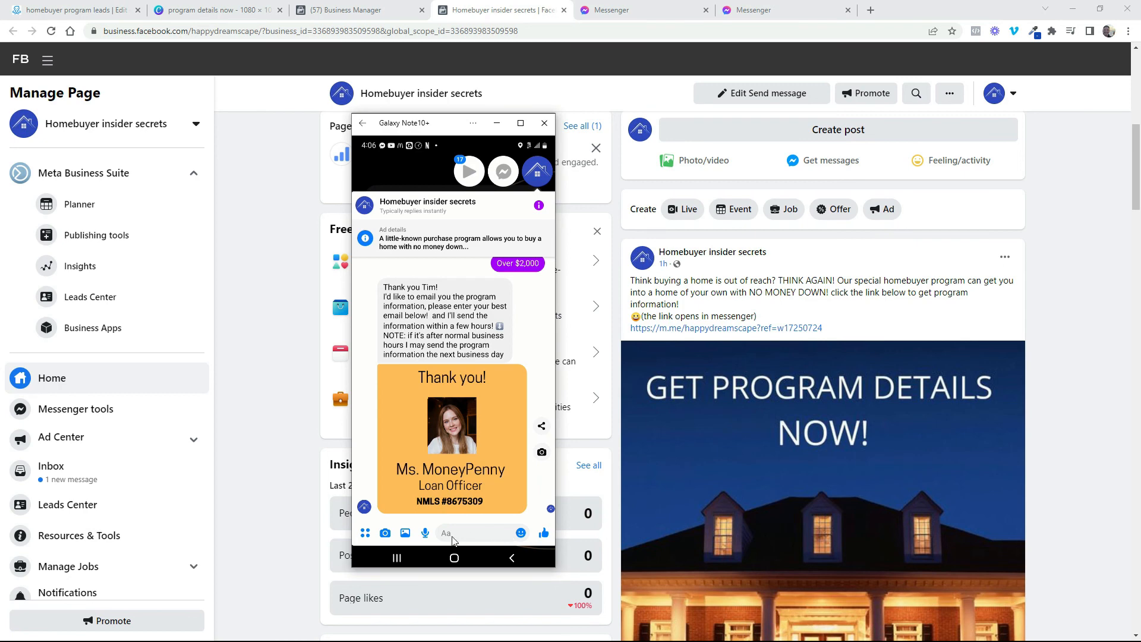
Reply to the email request in the phone's Messenger chat with the contact's email address and send it
left_click(479, 541)
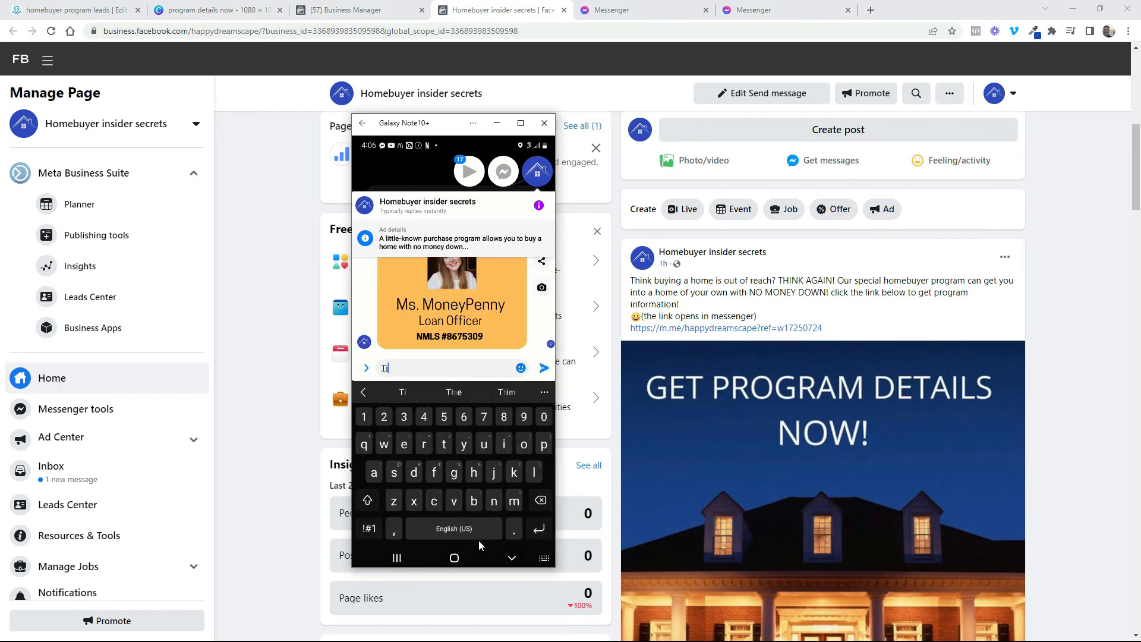
key("Return")
Review the Messenger conversation from the opening program question through the homebuyer, credit score and cash reserves questions to the thank-you message
scroll(401, 354, "up", 7)
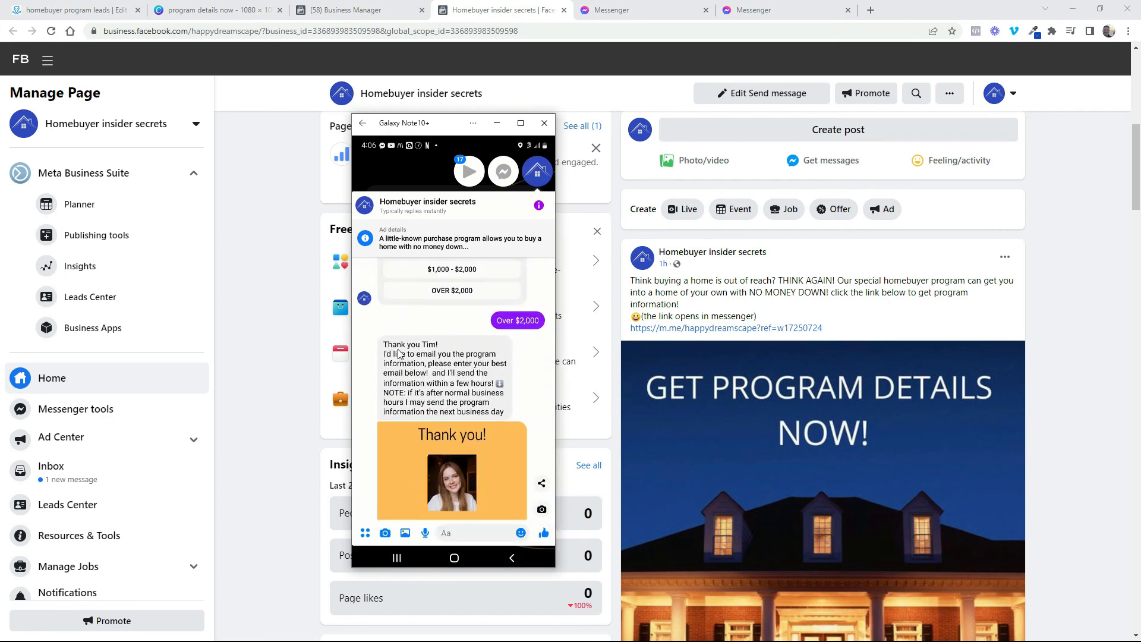
scroll(399, 354, "up", 6)
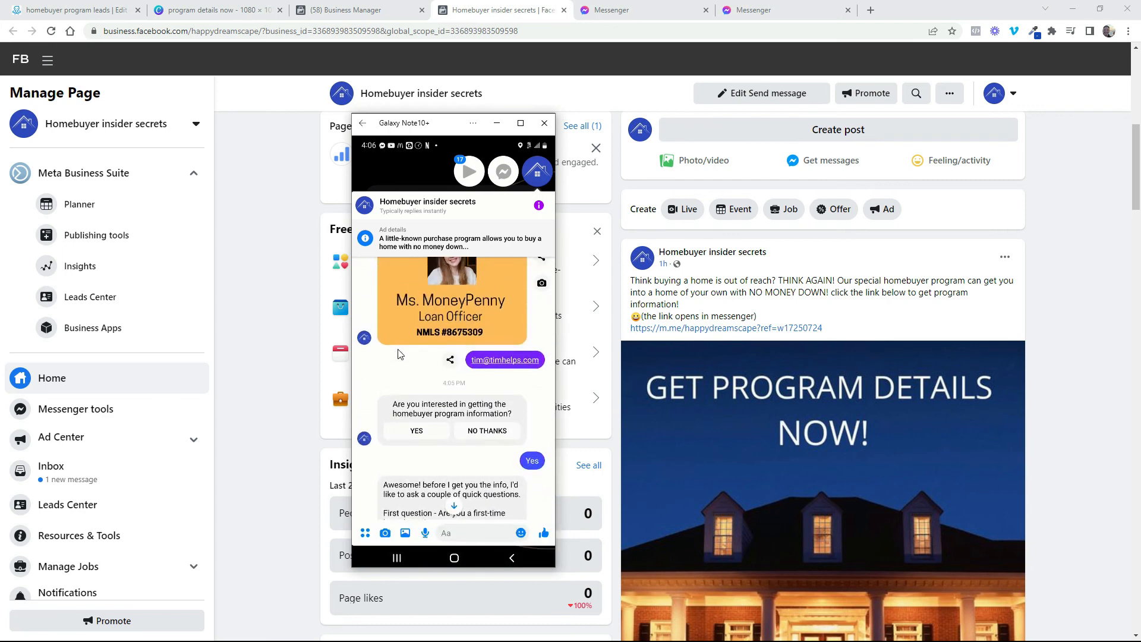
scroll(398, 354, "down", 3)
scroll(398, 355, "down", 2)
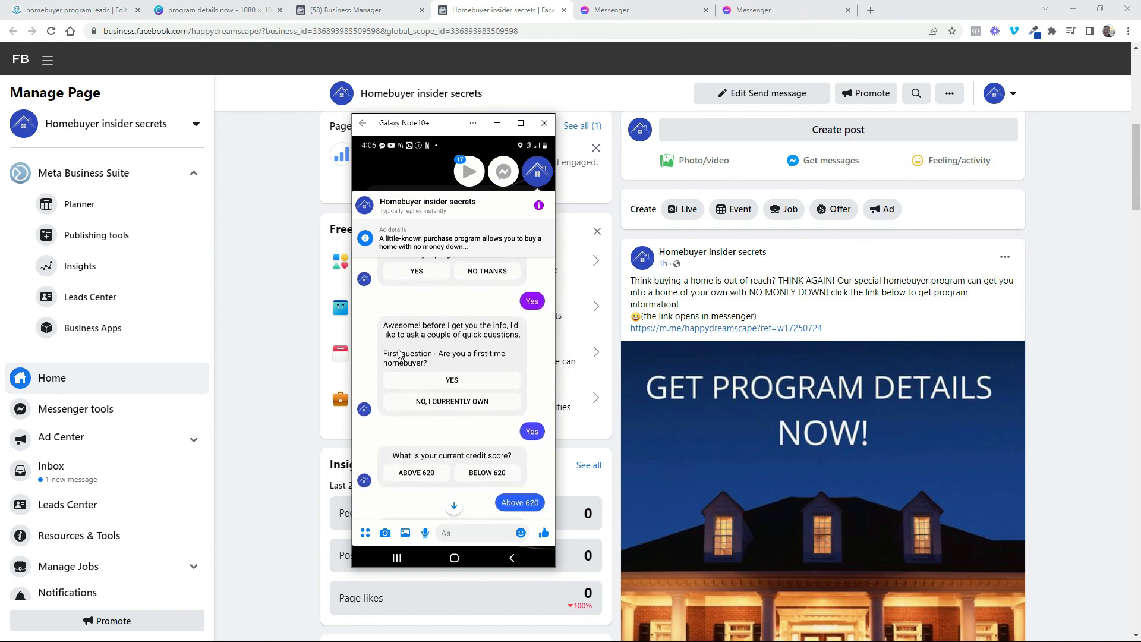
scroll(398, 354, "down", 4)
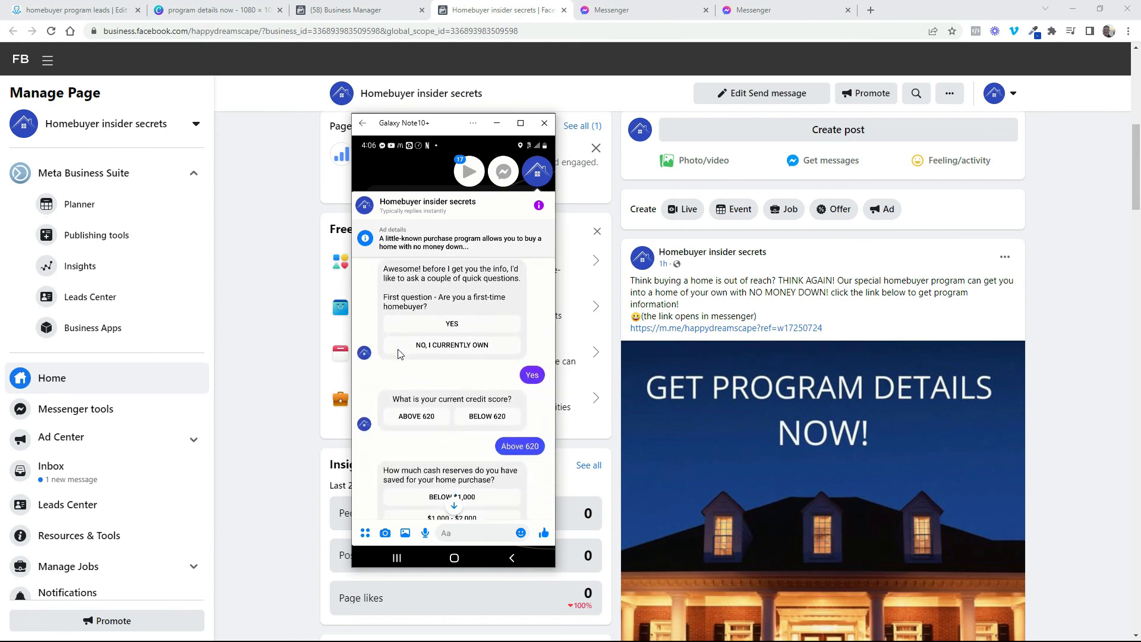
scroll(398, 354, "down", 4)
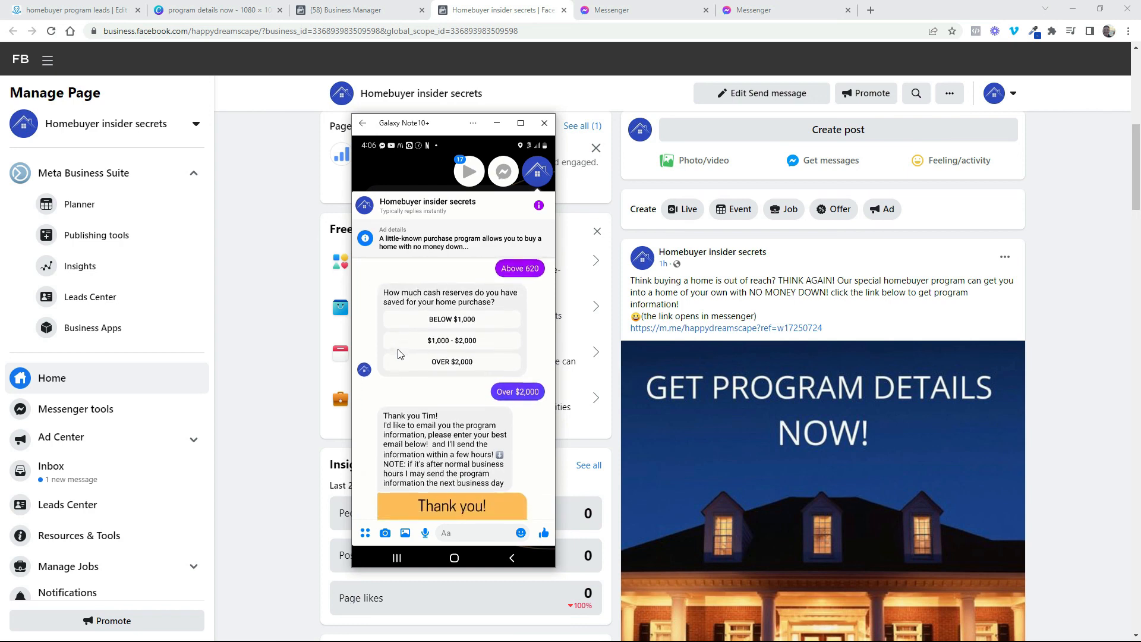
scroll(398, 355, "down", 1)
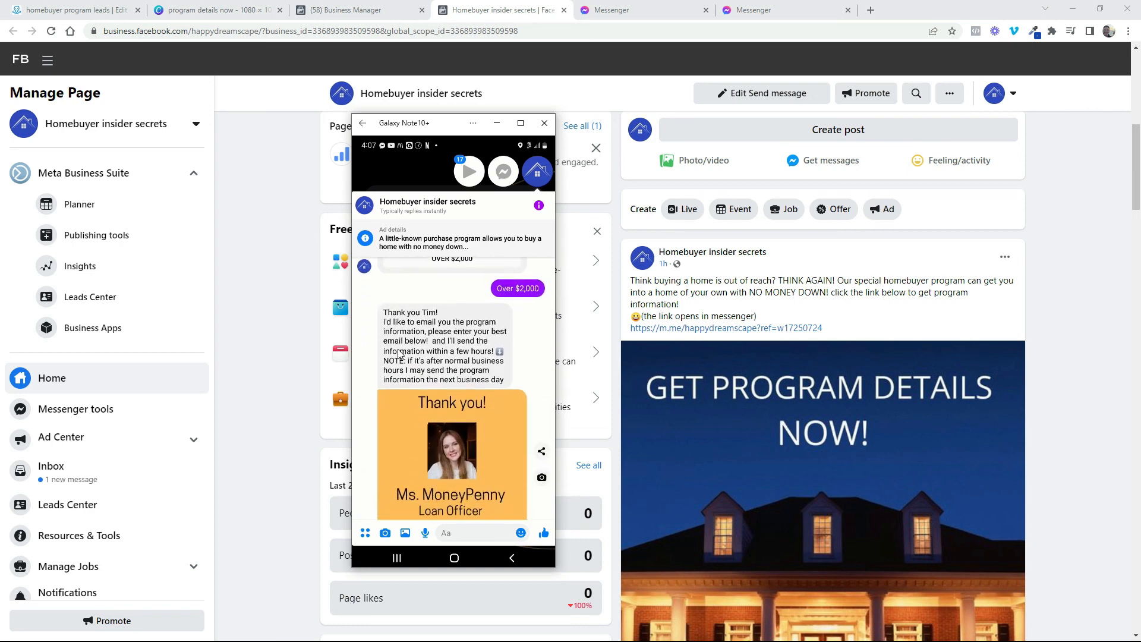